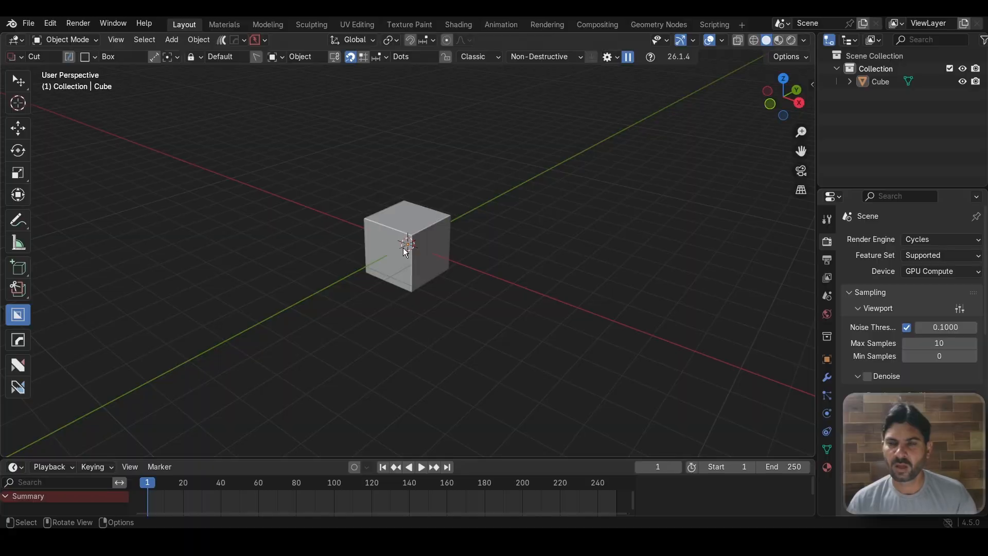
pyautogui.scroll(5, 406, 252)
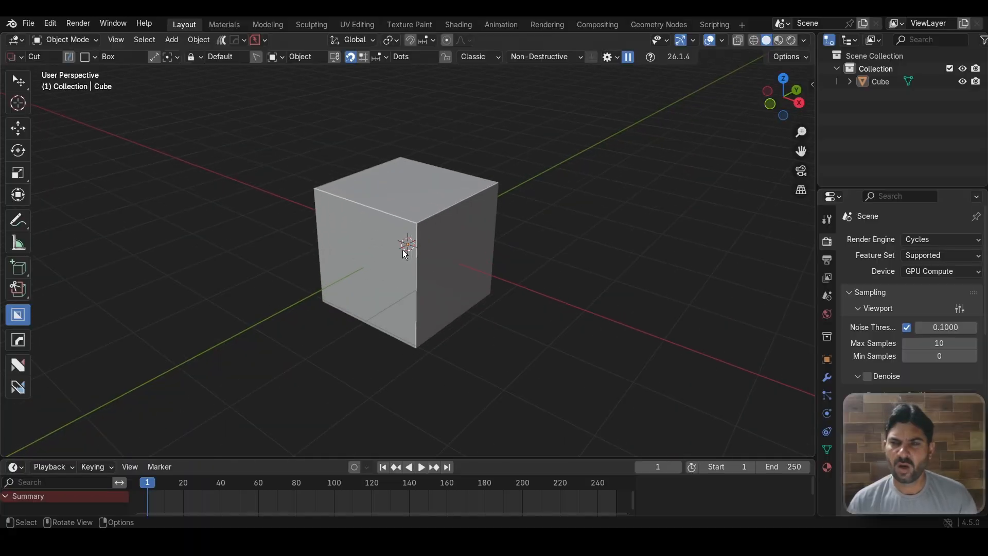
pyautogui.scroll(-4, 410, 233)
pyautogui.scroll(3, 410, 233)
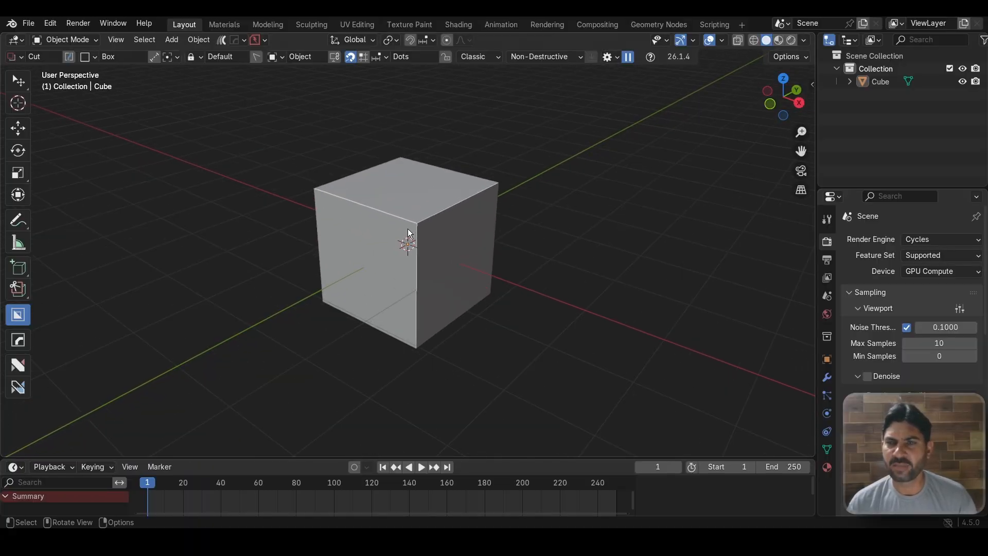
pyautogui.scroll(-3, 401, 278)
# - Select the cube and create a new geometry node tree for it in the Geometry Nodes workspace
pyautogui.click(419, 230)
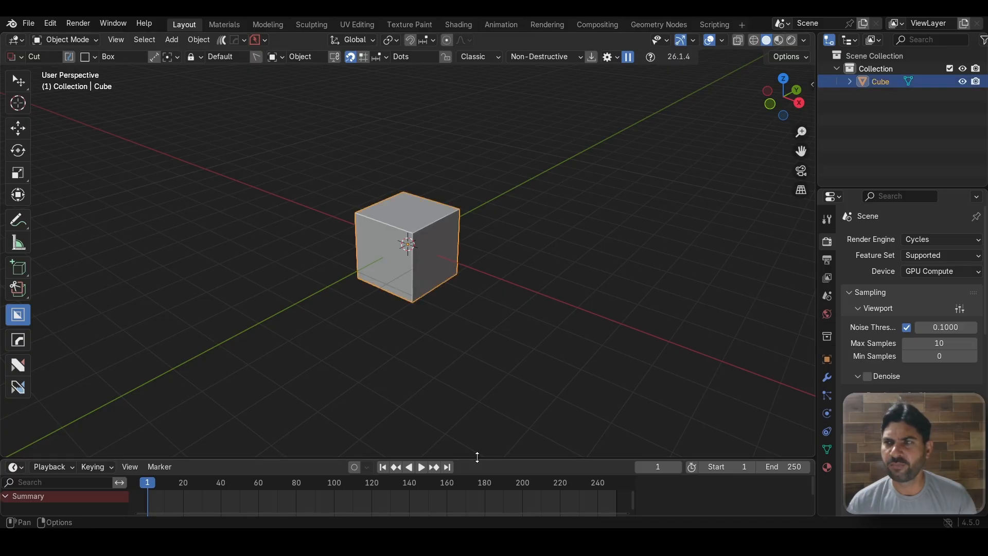
pyautogui.click(653, 23)
pyautogui.scroll(3, 577, 265)
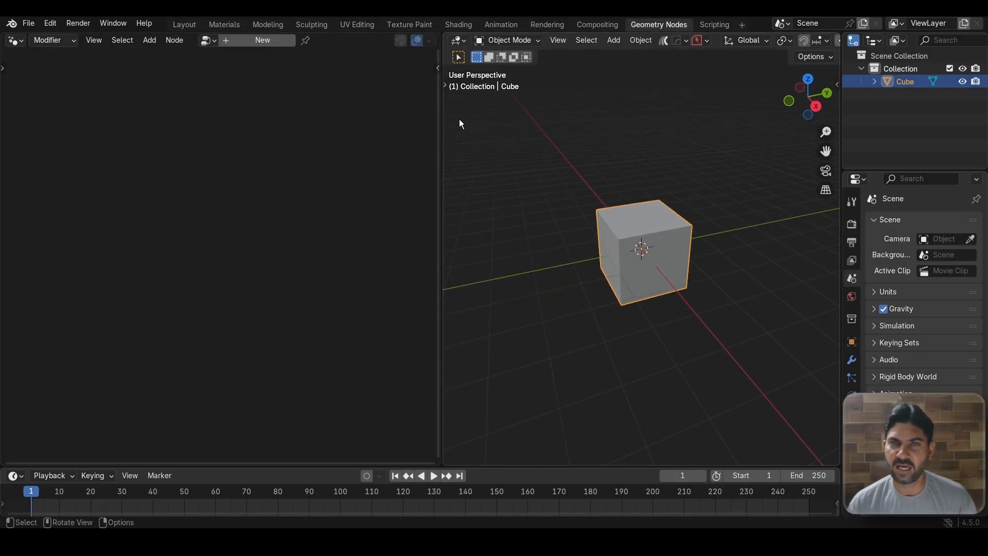
pyautogui.click(261, 43)
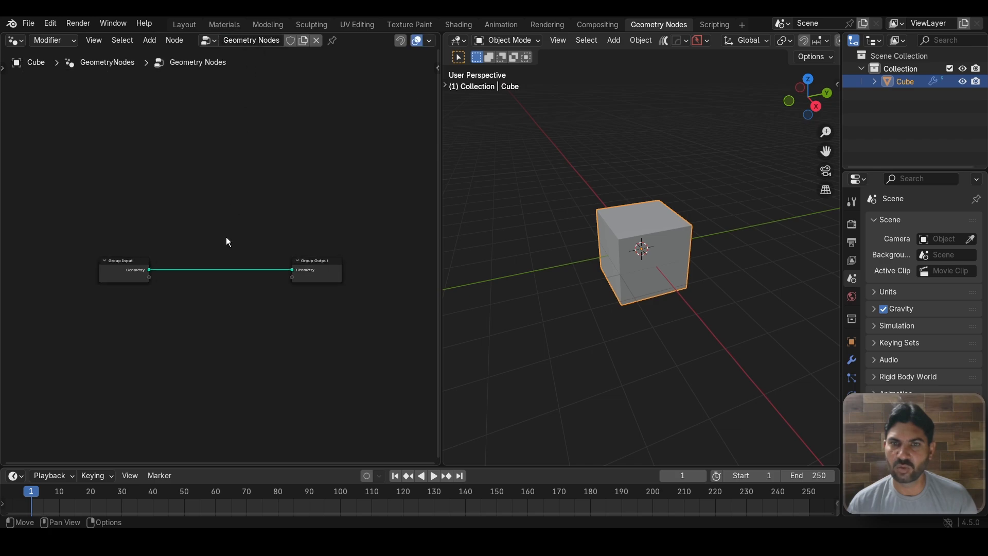
pyautogui.press('Home')
pyautogui.scroll(-1, 226, 234)
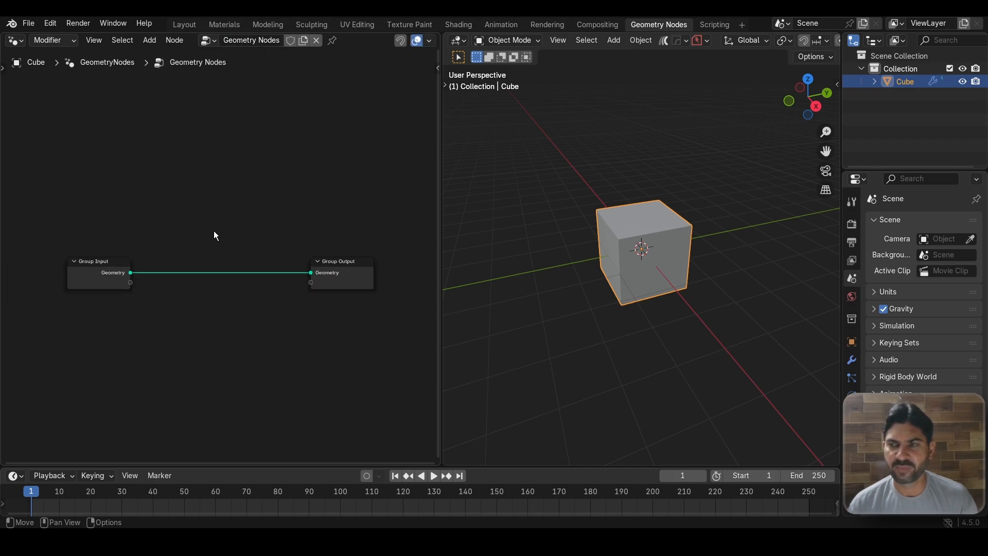
# - Delete the Group Input node from the node tree
pyautogui.moveTo(215, 235); pyautogui.dragTo(217, 205, button='middle')
pyautogui.moveTo(43, 199); pyautogui.dragTo(116, 300)
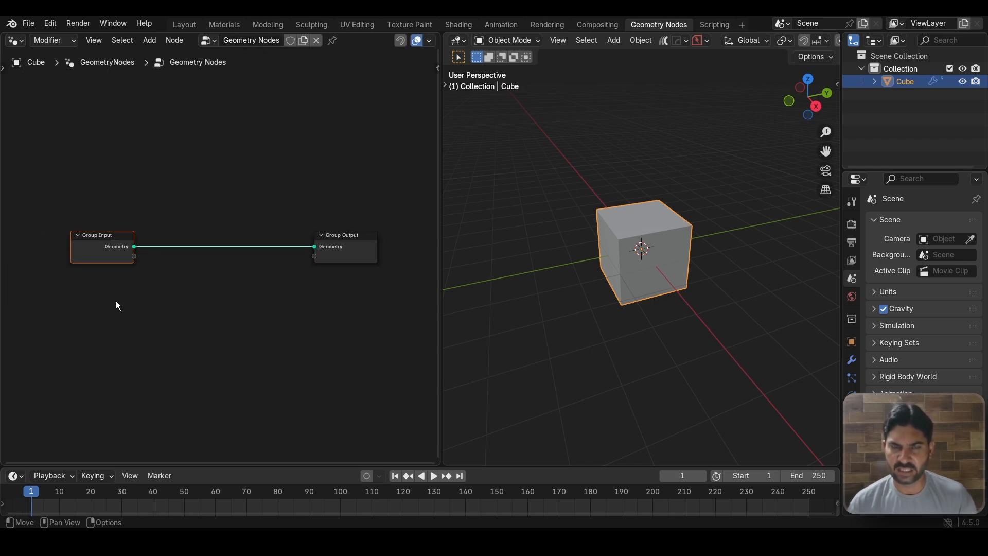
pyautogui.press('x')
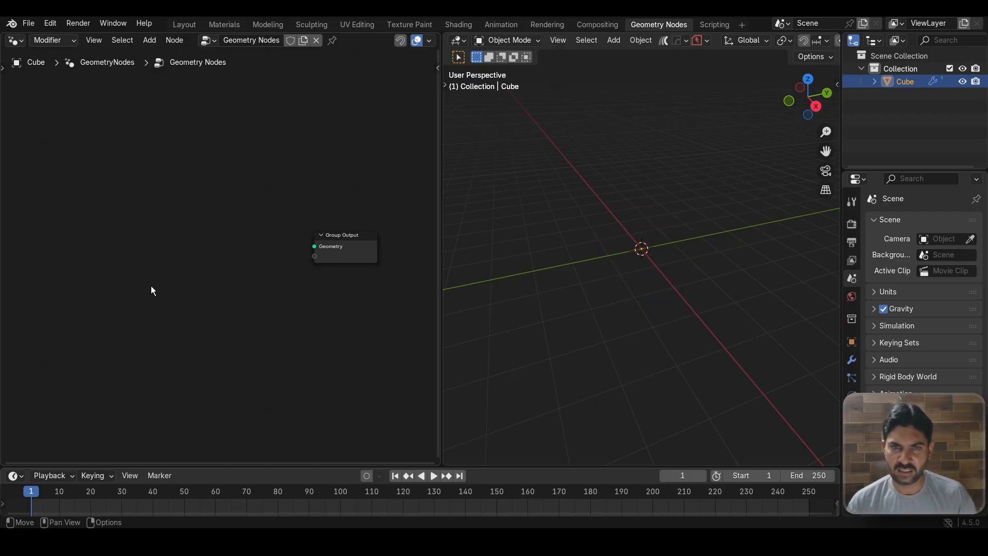
# - Add a Grid node, connect its Mesh output to the Group Output's Geometry, and move the node closer to the output
pyautogui.hotkey('shift', 'a')
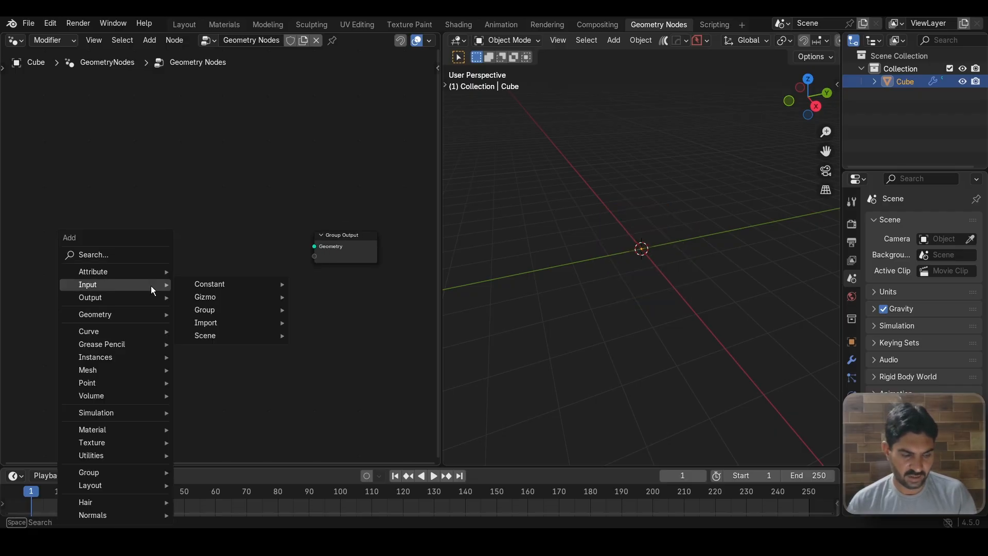
pyautogui.write('gri')
pyautogui.press('Return')
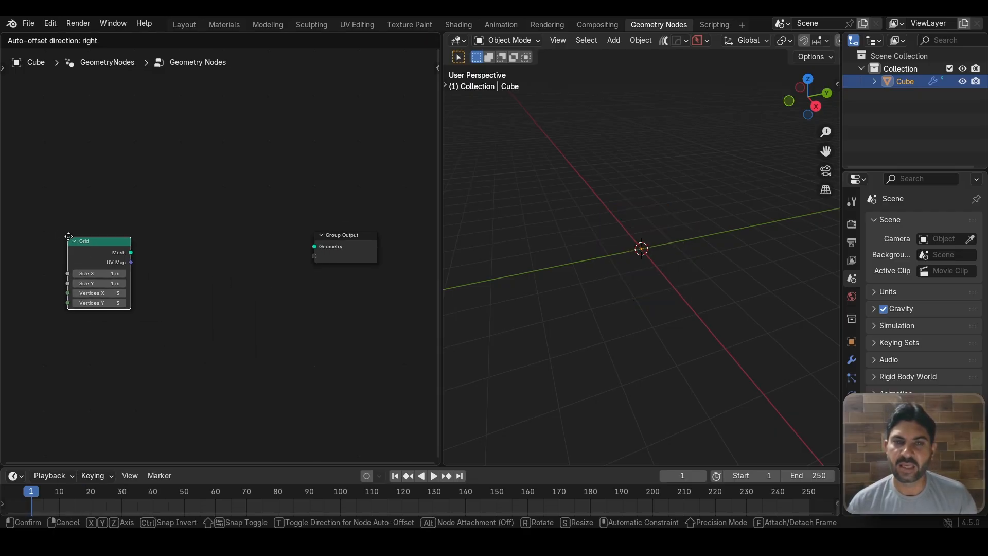
pyautogui.click(72, 234)
pyautogui.scroll(2, 190, 252)
pyautogui.moveTo(104, 248); pyautogui.dragTo(343, 247)
pyautogui.scroll(8, 645, 262)
pyautogui.scroll(-1, 194, 294)
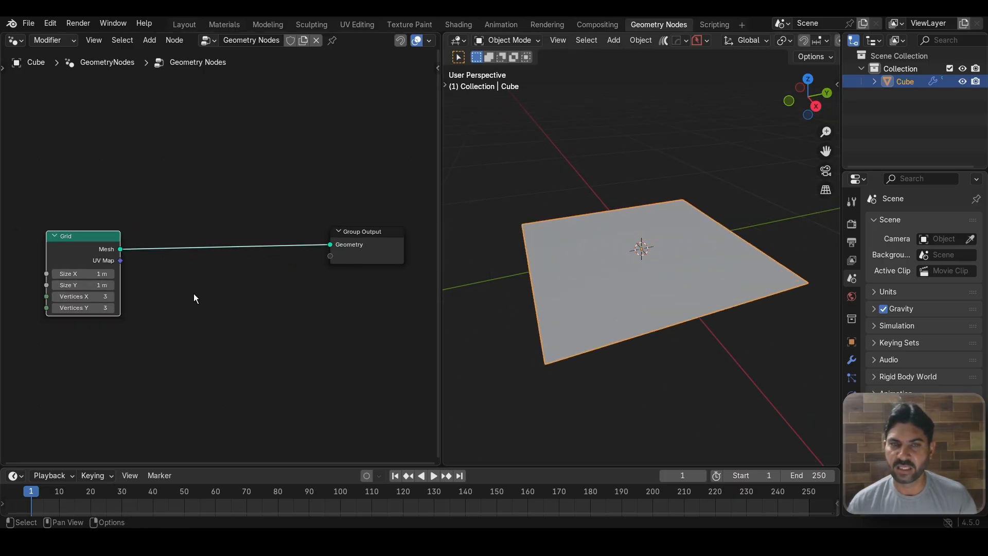
pyautogui.moveTo(80, 243); pyautogui.dragTo(134, 232)
pyautogui.scroll(3, 216, 270)
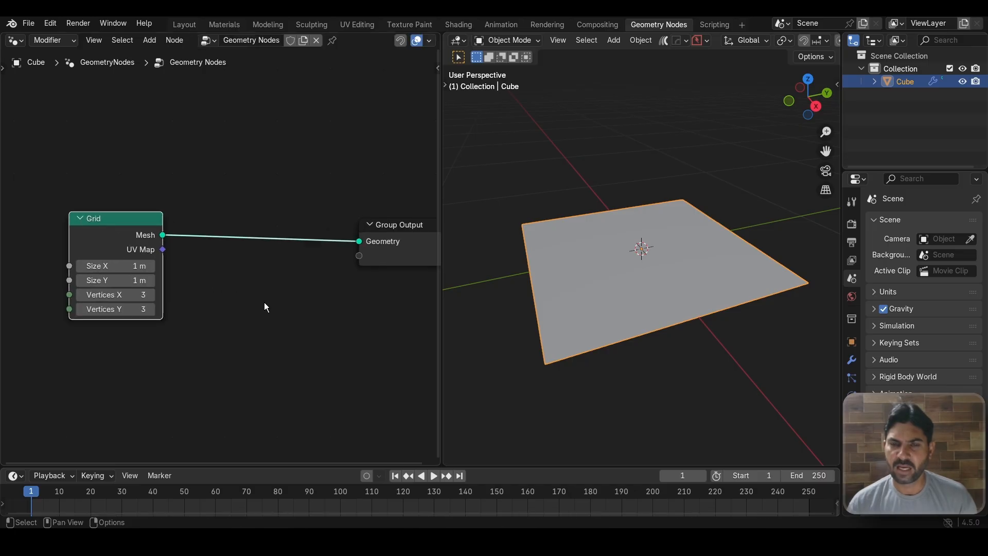
# - Insert an Instance on Points node between Grid and Group Output, then move the Grid node away to widen the gap
pyautogui.scroll(-2, 265, 303)
pyautogui.moveTo(276, 321); pyautogui.dragTo(248, 304, button='middle')
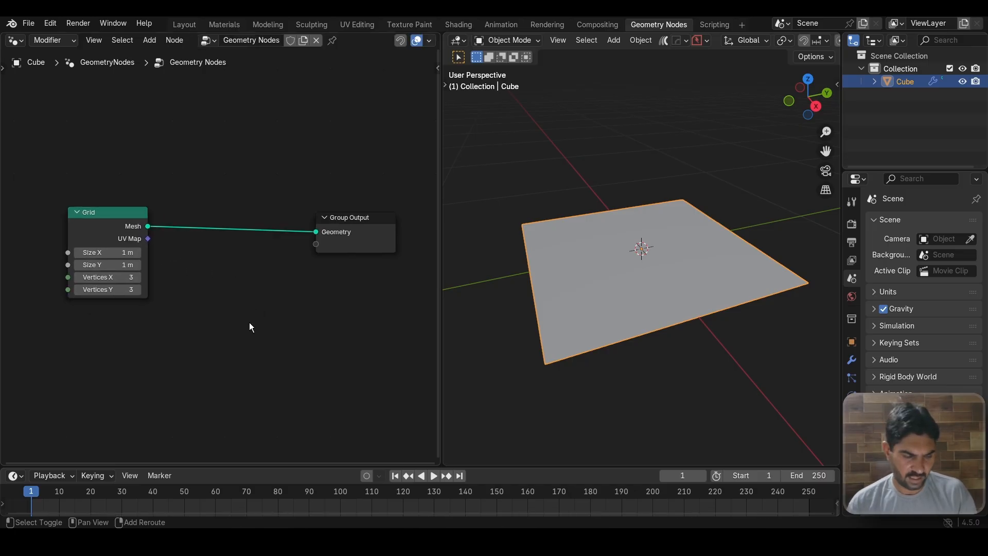
pyautogui.hotkey('shift', 'a')
pyautogui.write('iop')
pyautogui.press('Return')
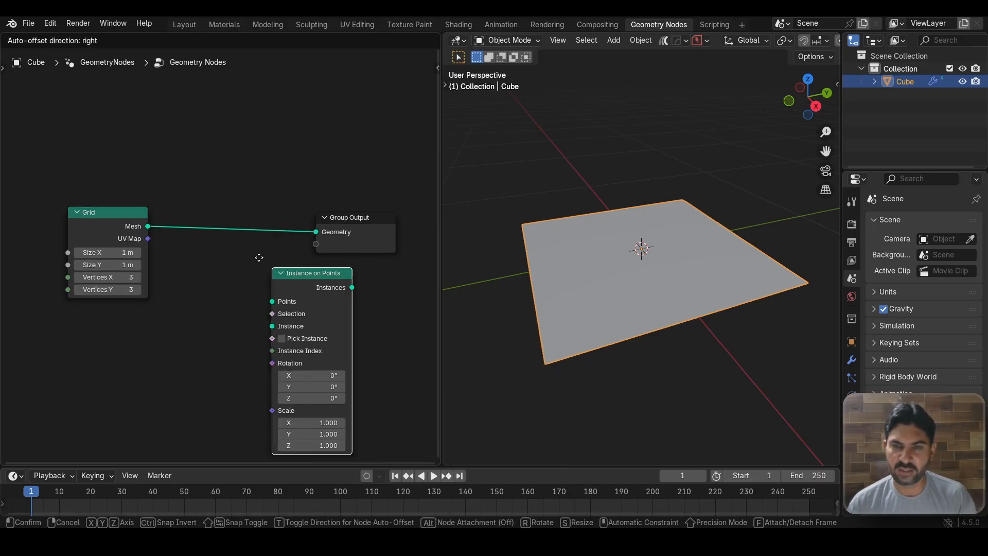
pyautogui.click(229, 207)
pyautogui.scroll(-1, 159, 356)
pyautogui.moveTo(160, 356); pyautogui.dragTo(185, 318, button='middle')
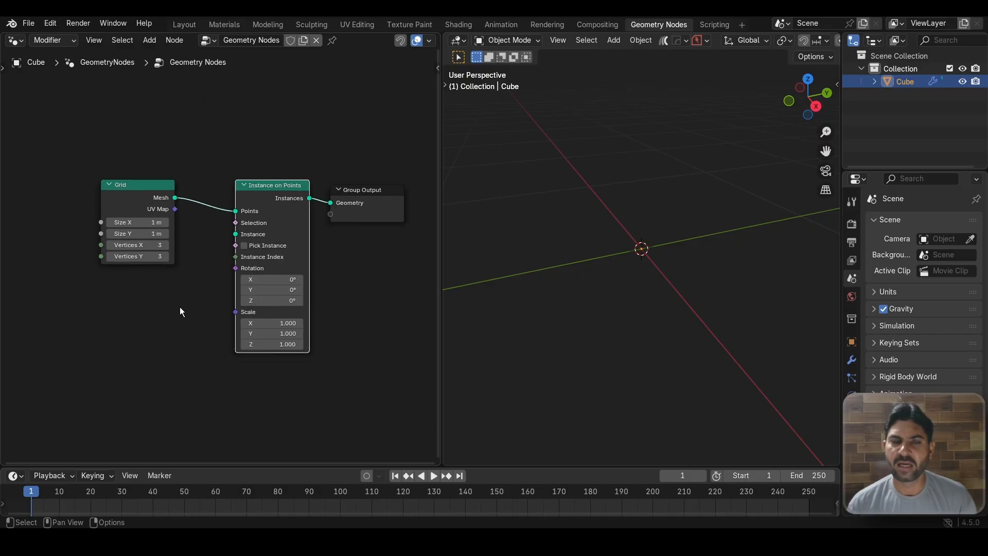
pyautogui.moveTo(133, 200); pyautogui.dragTo(108, 188)
pyautogui.click(172, 360)
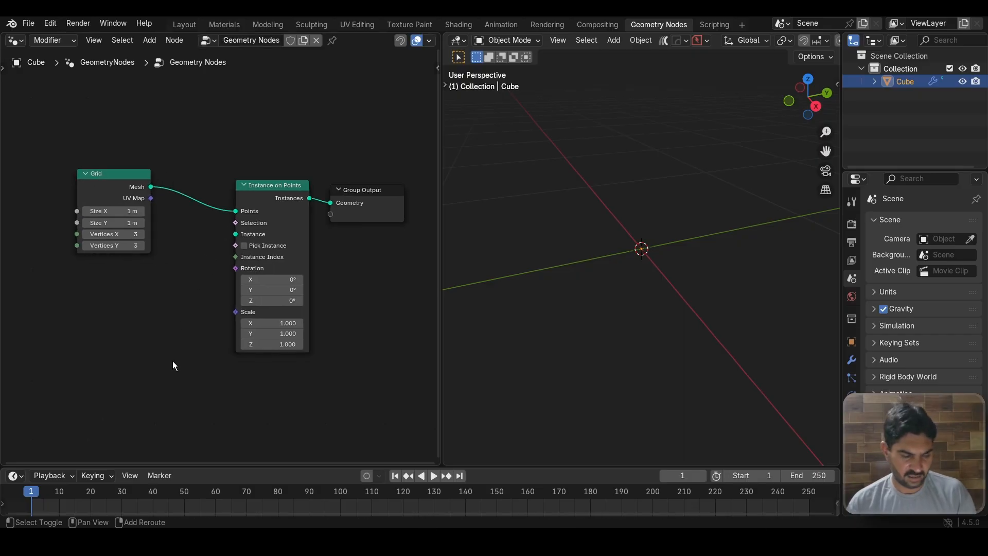
# - Add a Cube mesh primitive node below the Grid node and connect its Mesh output to the Instance input of Instance on Points
pyautogui.hotkey('shift', 'a')
pyautogui.write('cub')
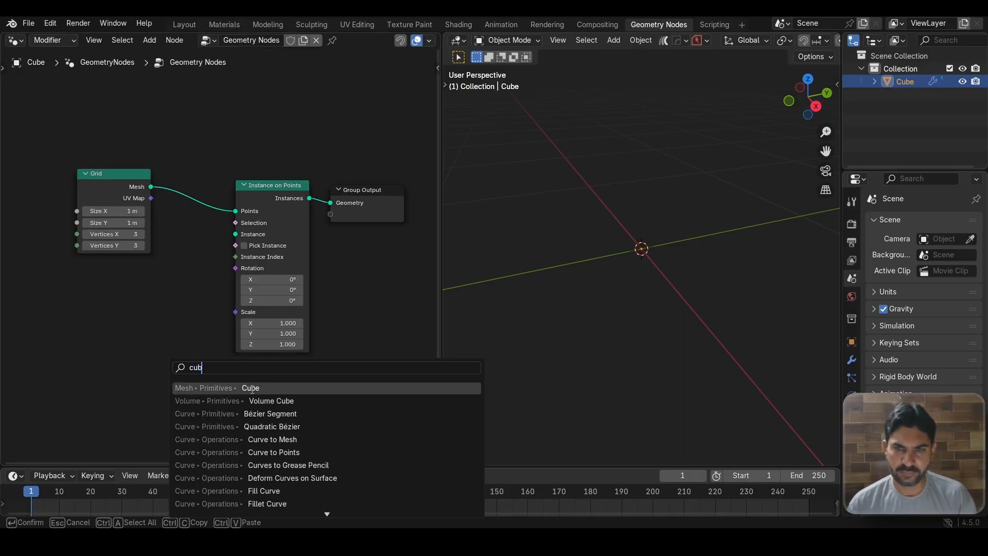
pyautogui.press('Return')
pyautogui.click(105, 297)
pyautogui.scroll(2, 150, 305)
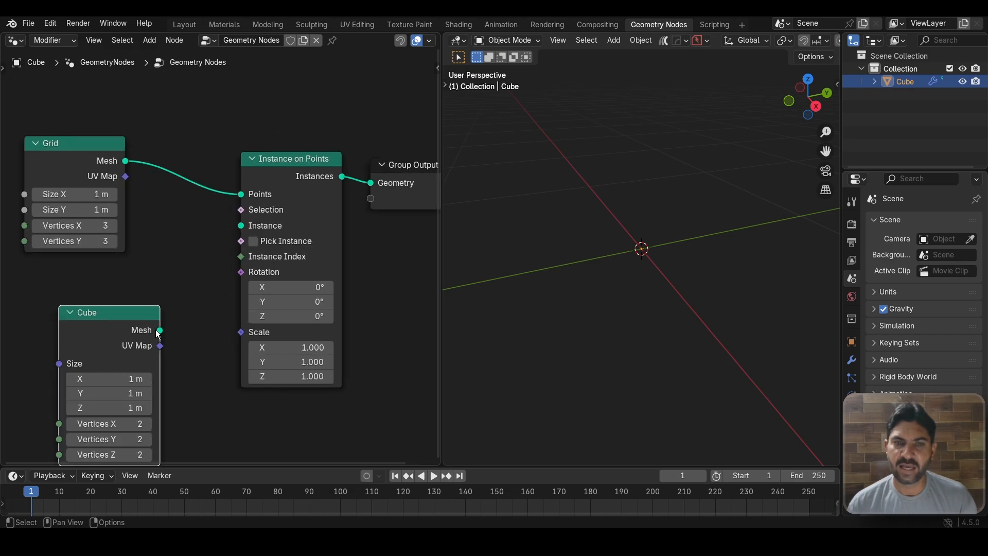
pyautogui.moveTo(160, 330); pyautogui.dragTo(241, 226)
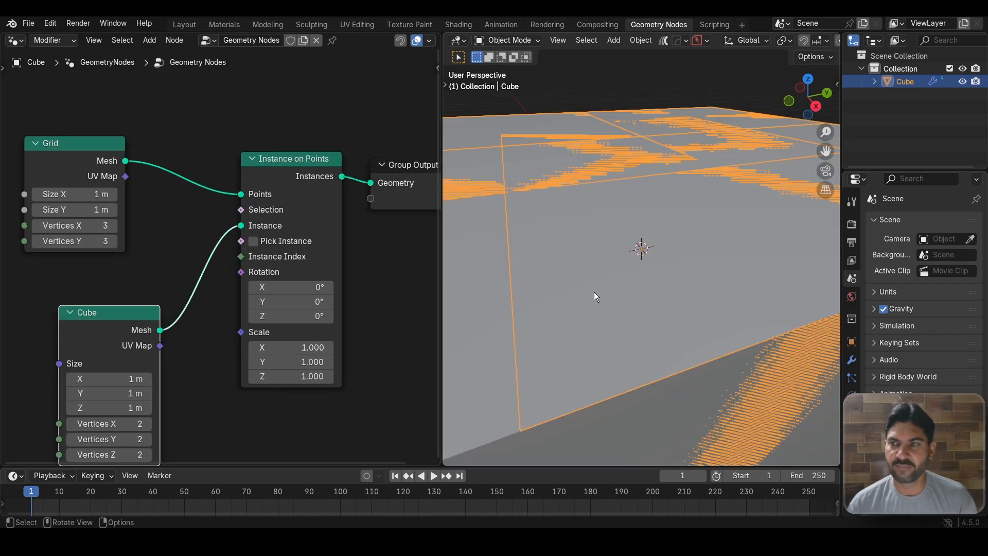
# - Reposition the Grid node slightly and set both its Size X and Size Y to 10 m
pyautogui.scroll(-5, 603, 284)
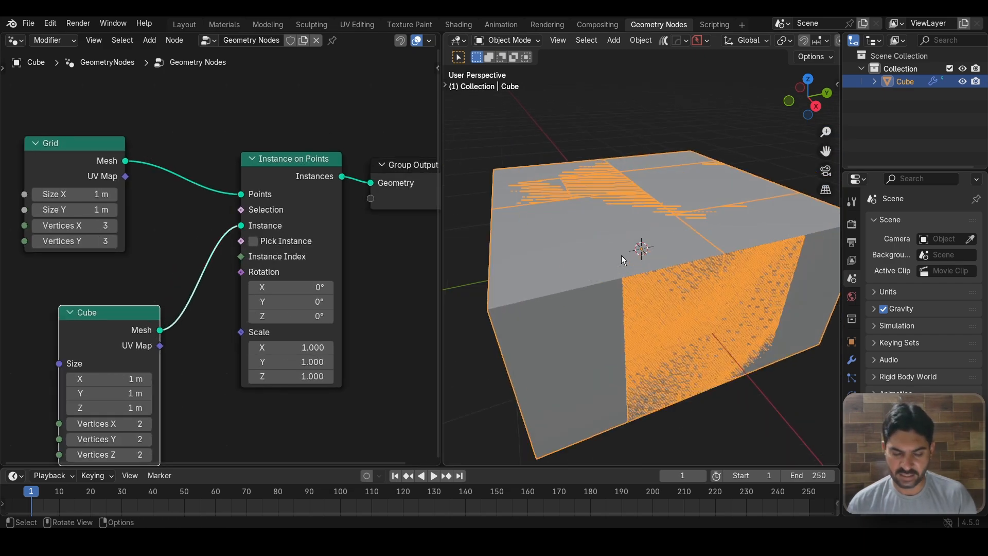
pyautogui.scroll(-3, 608, 279)
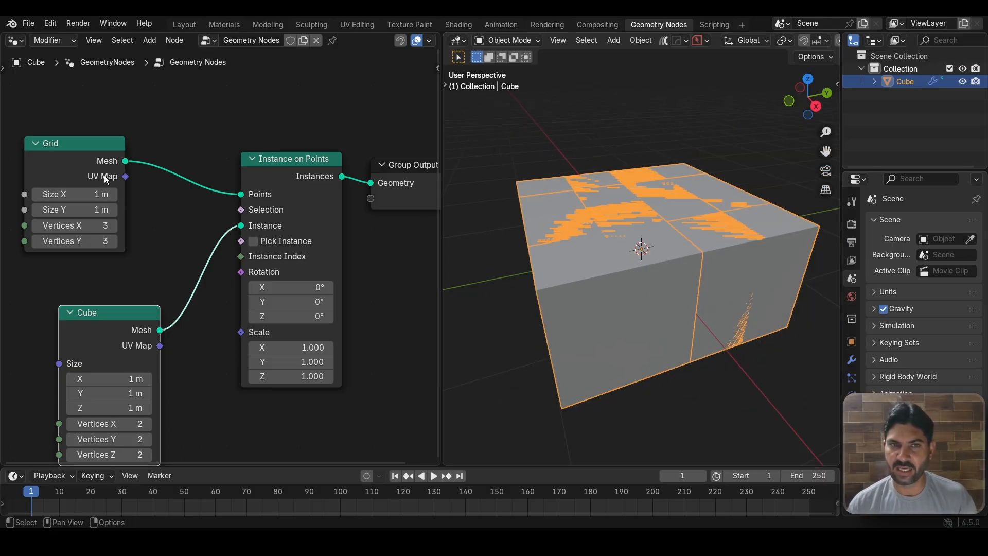
pyautogui.scroll(-1, 177, 141)
pyautogui.moveTo(195, 135); pyautogui.dragTo(225, 132, button='middle')
pyautogui.moveTo(102, 156); pyautogui.dragTo(116, 152)
pyautogui.moveTo(120, 192); pyautogui.dragTo(121, 207)
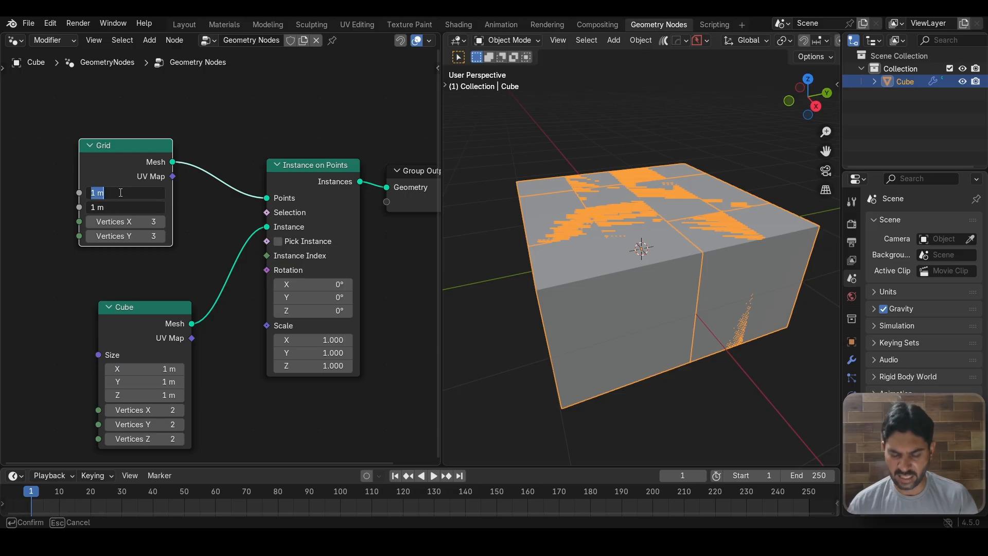
pyautogui.write('10')
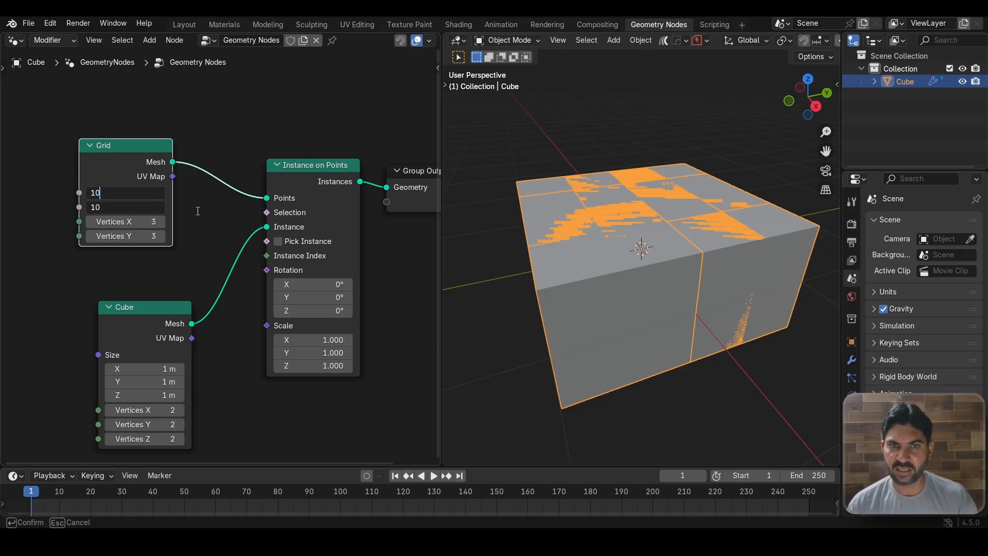
pyautogui.press('Return')
# - Set the Grid node's Vertices X and Vertices Y to 50
pyautogui.scroll(-5, 634, 229)
pyautogui.moveTo(632, 230); pyautogui.dragTo(663, 269, button='middle')
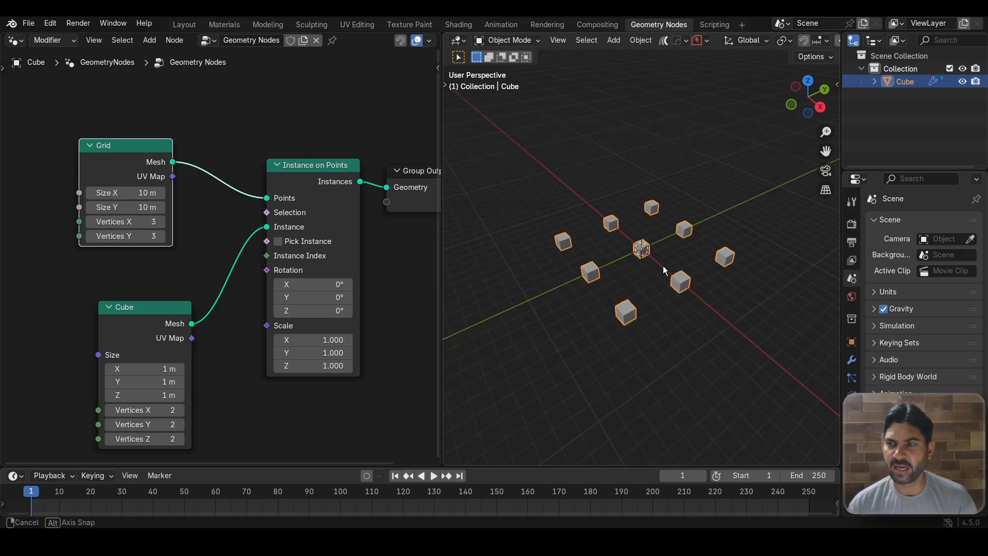
pyautogui.scroll(-1, 664, 269)
pyautogui.scroll(4, 149, 218)
pyautogui.moveTo(180, 213); pyautogui.dragTo(212, 210, button='middle')
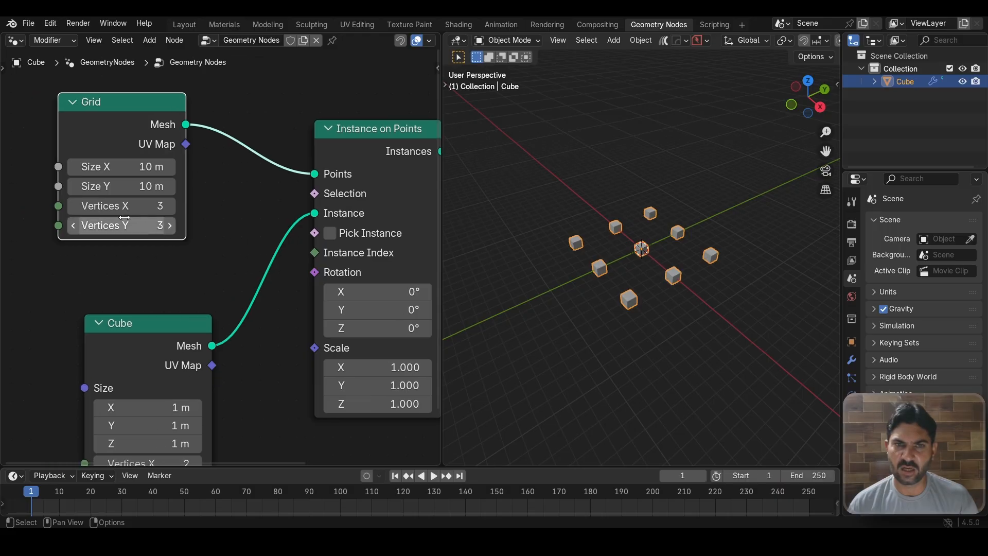
pyautogui.moveTo(125, 208); pyautogui.dragTo(125, 227)
pyautogui.write('50')
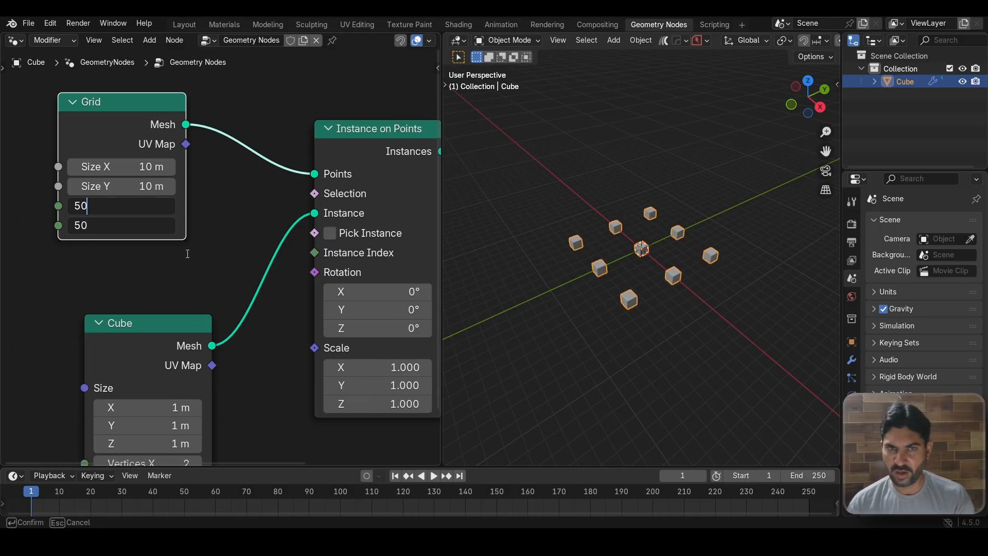
pyautogui.press('Return')
# - Reposition the Cube node slightly and set its X, Y and Z size to 0.2 m
pyautogui.scroll(6, 643, 267)
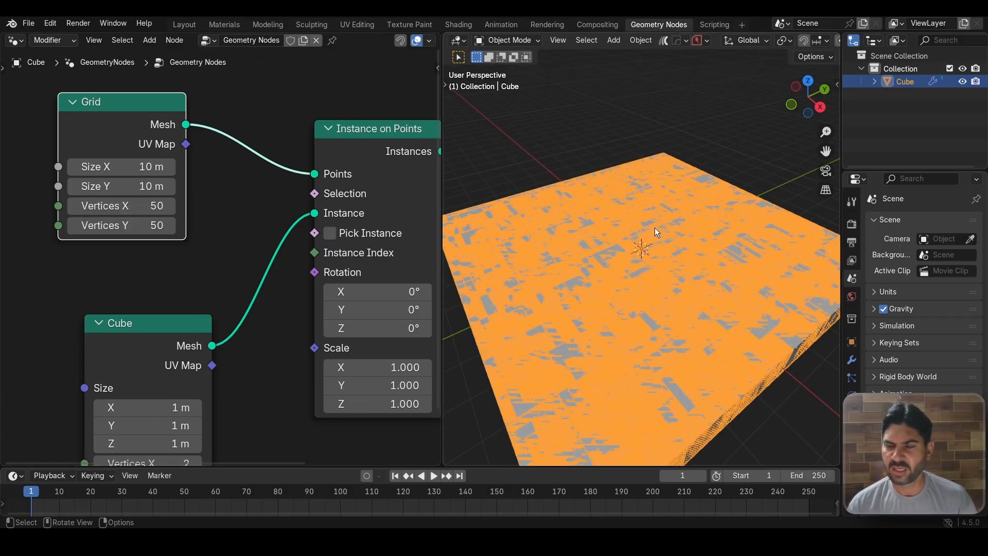
pyautogui.scroll(-3, 654, 227)
pyautogui.scroll(-4, 248, 350)
pyautogui.moveTo(248, 351); pyautogui.dragTo(266, 241, button='middle')
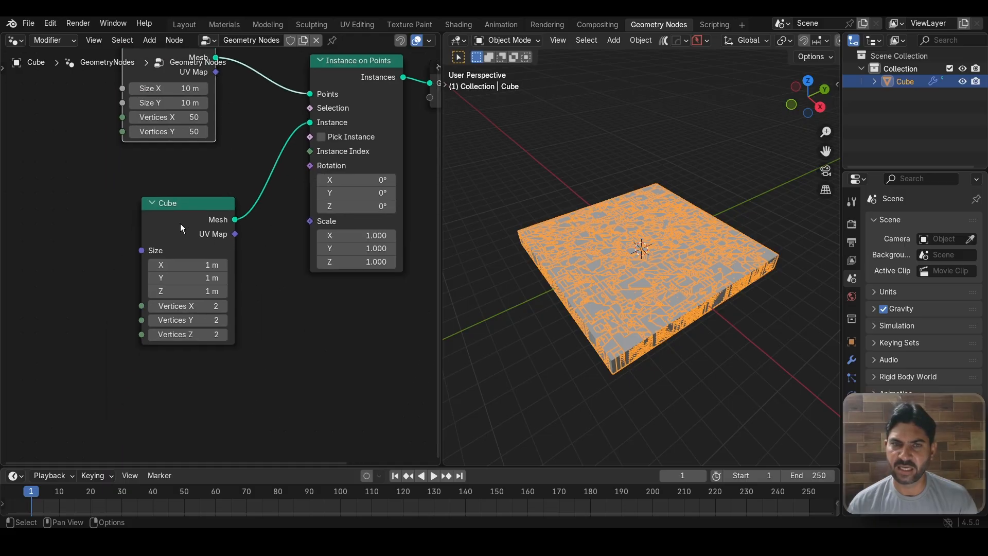
pyautogui.moveTo(172, 216); pyautogui.dragTo(186, 202)
pyautogui.scroll(2, 285, 313)
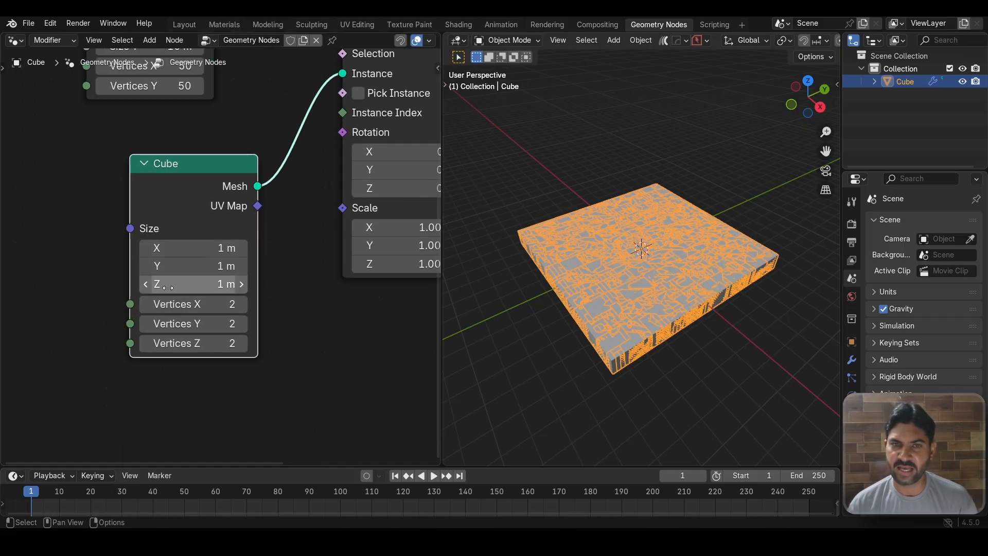
pyautogui.moveTo(189, 264); pyautogui.dragTo(189, 253)
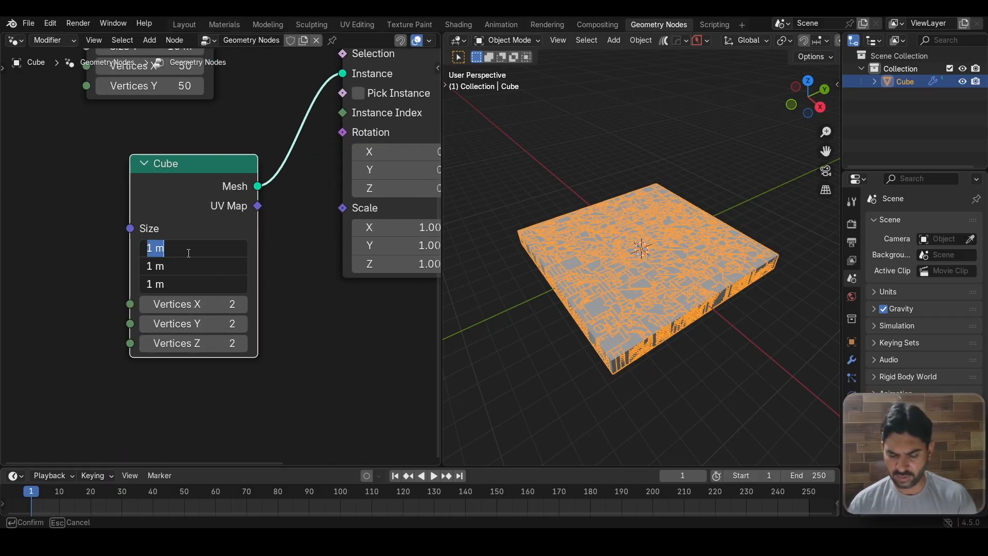
pyautogui.write('0.2')
pyautogui.press('Return')
# - Examine the spacing between the instanced cubes in the viewport from close up, from above and from an angle
pyautogui.scroll(6, 615, 295)
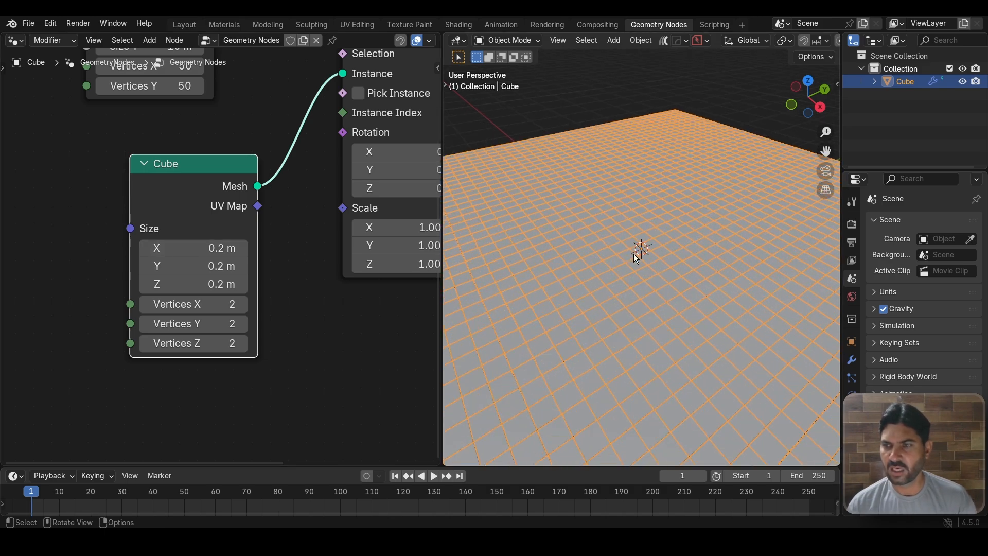
pyautogui.scroll(2, 634, 253)
pyautogui.scroll(-2, 634, 253)
pyautogui.moveTo(634, 254); pyautogui.dragTo(644, 324, button='middle')
pyautogui.scroll(9, 644, 309)
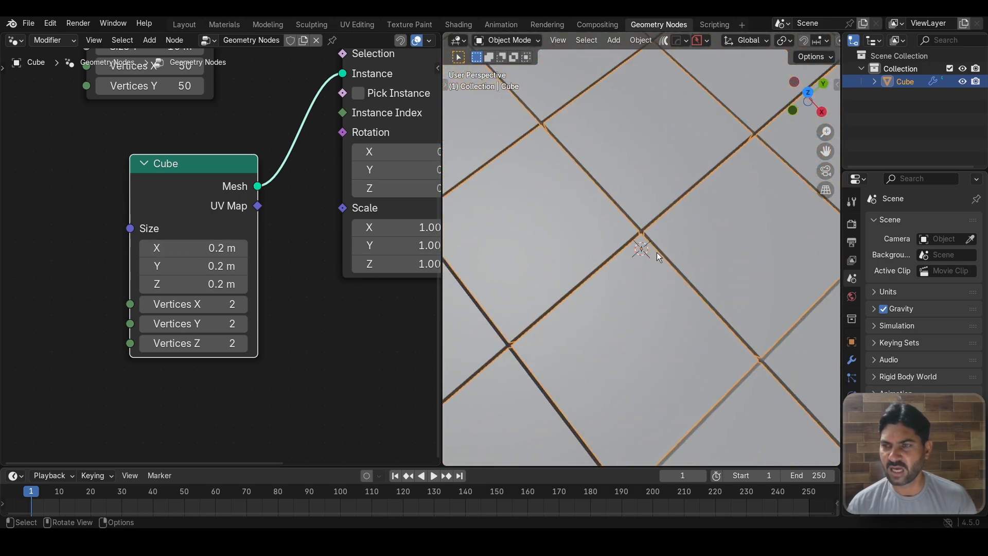
pyautogui.scroll(-8, 657, 252)
pyautogui.scroll(6, 641, 259)
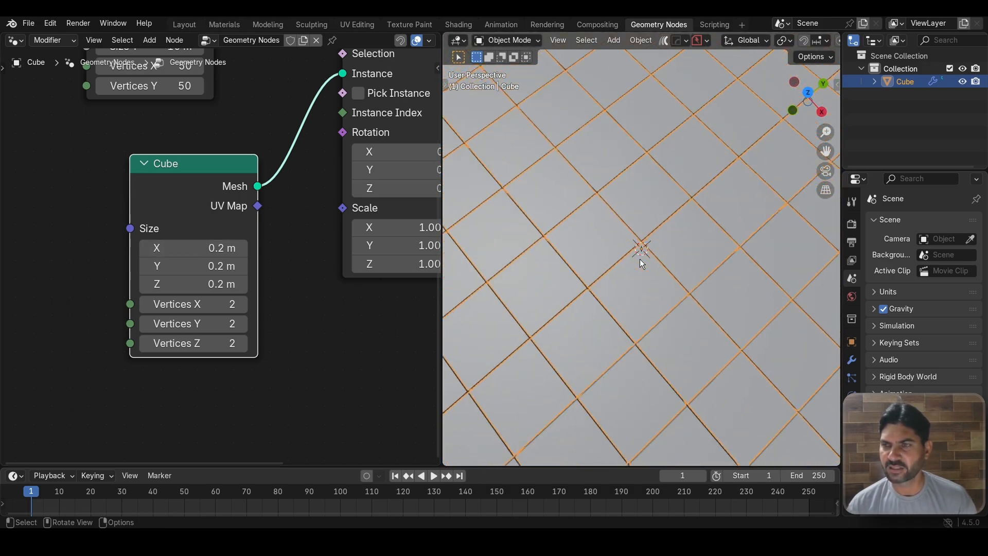
pyautogui.scroll(8, 640, 259)
pyautogui.moveTo(647, 276); pyautogui.dragTo(656, 273, button='middle')
pyautogui.scroll(-12, 617, 284)
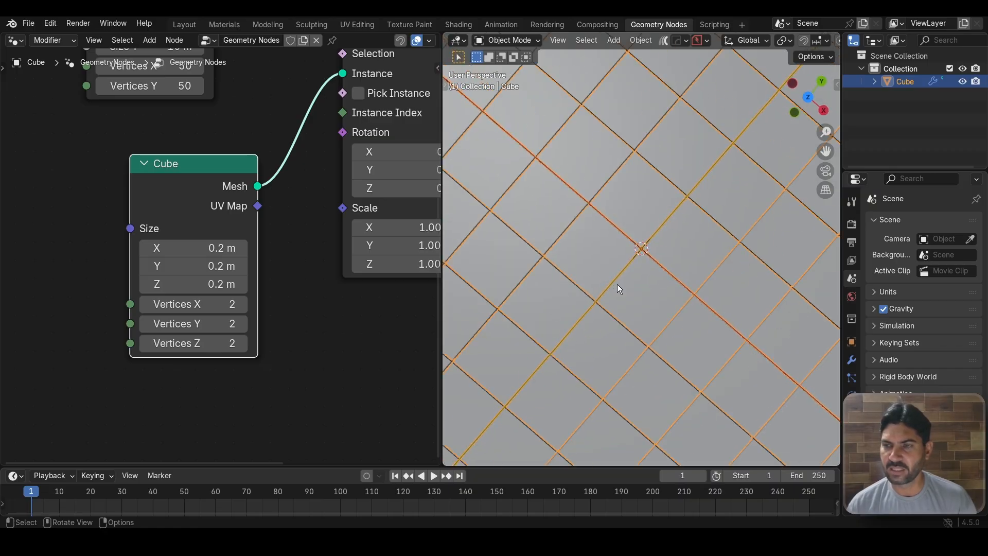
pyautogui.moveTo(624, 325); pyautogui.dragTo(568, 252, button='middle')
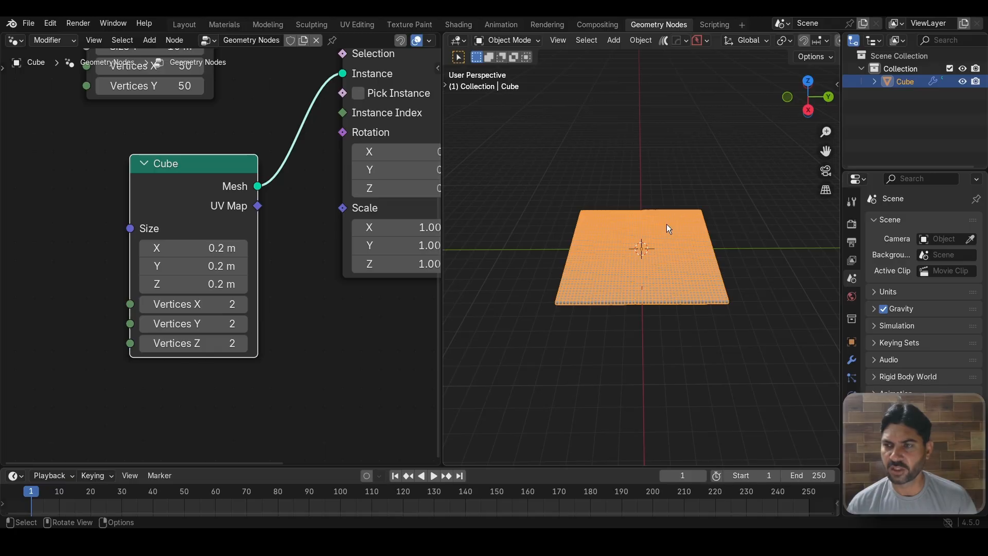
# - Insert a Transform Geometry node between the Grid and Instance on Points nodes, spacing the nodes apart to make room
pyautogui.scroll(-5, 291, 286)
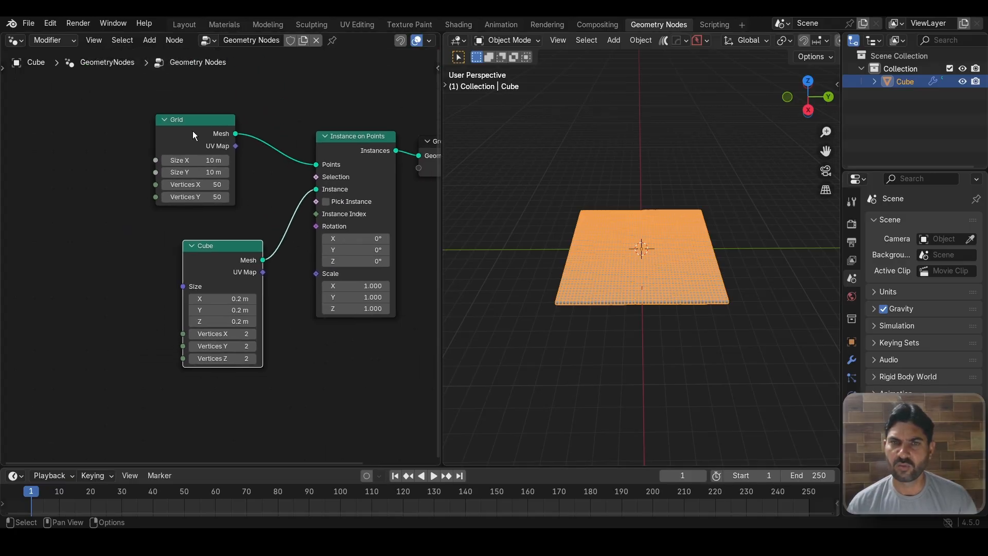
pyautogui.moveTo(193, 135); pyautogui.dragTo(81, 148)
pyautogui.click(193, 185)
pyautogui.hotkey('shift', 'a')
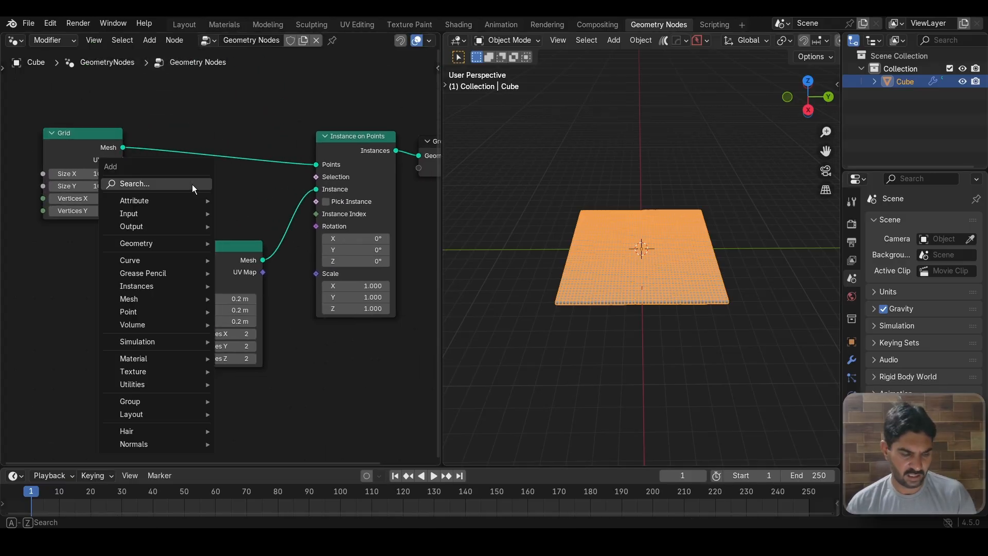
pyautogui.write('tr')
pyautogui.press('Return')
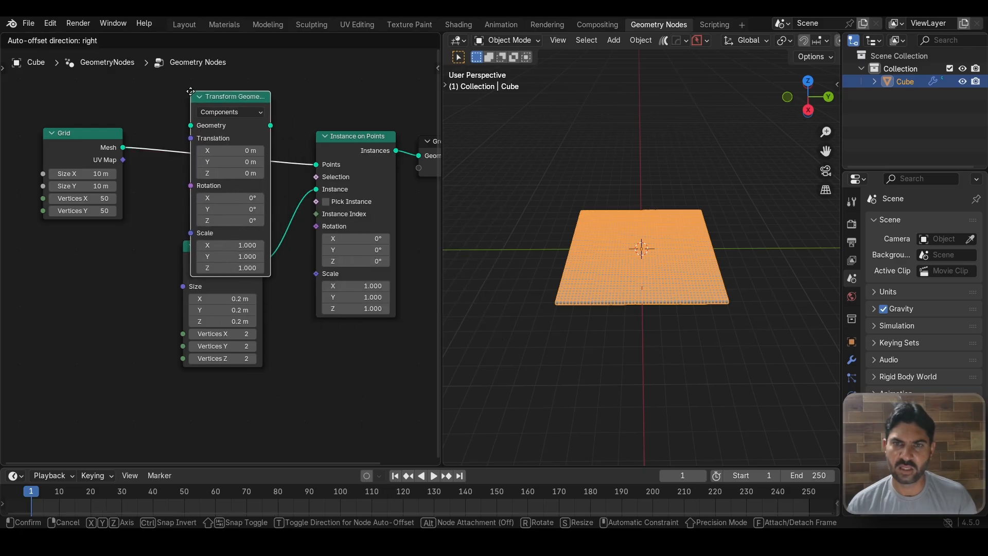
pyautogui.click(181, 87)
pyautogui.moveTo(116, 283); pyautogui.dragTo(142, 339, button='middle')
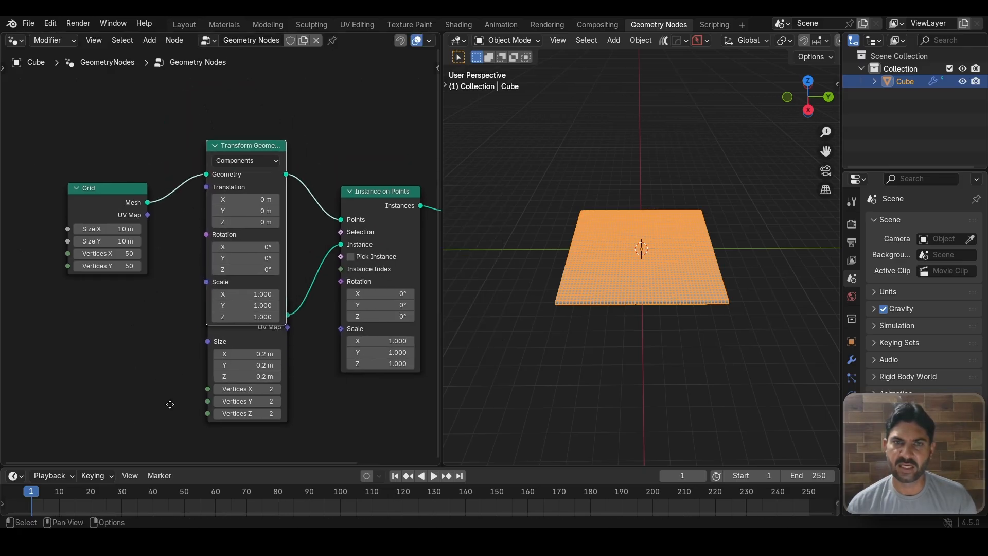
pyautogui.moveTo(120, 202); pyautogui.dragTo(74, 170)
pyautogui.moveTo(257, 150); pyautogui.dragTo(239, 132)
# - Set the Transform Geometry node's Y rotation to 90°
pyautogui.scroll(3, 180, 261)
pyautogui.scroll(1, 180, 260)
pyautogui.moveTo(130, 249); pyautogui.dragTo(87, 283, button='middle')
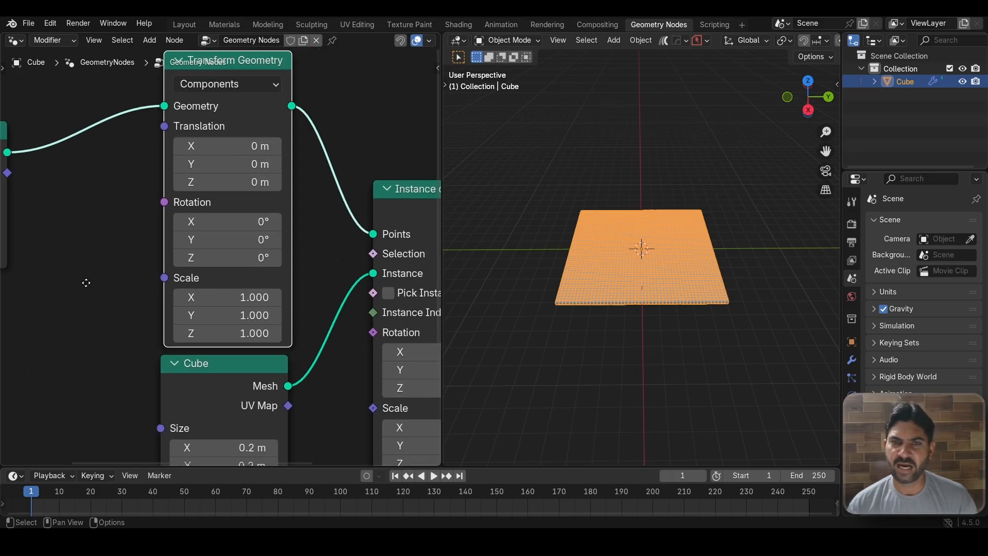
pyautogui.click(219, 244)
pyautogui.write('90')
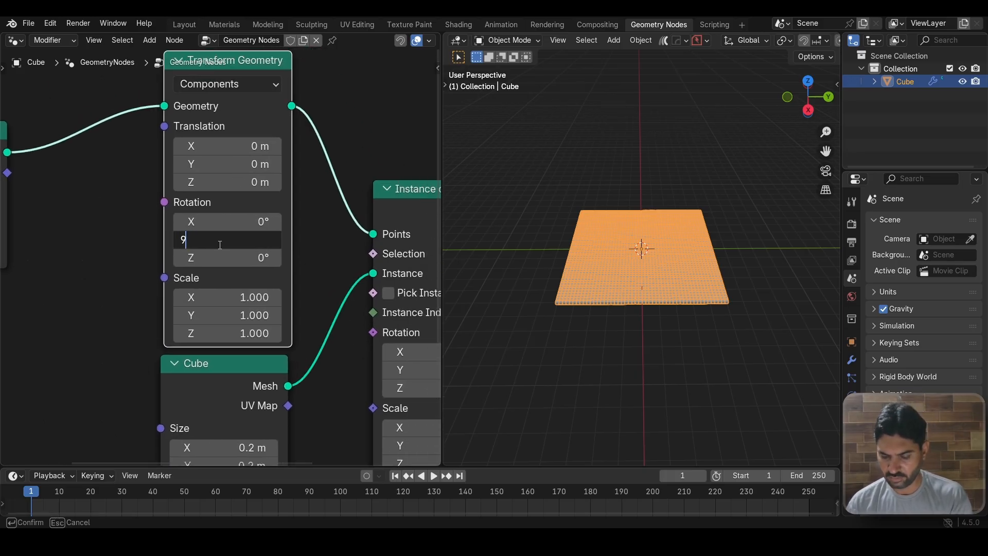
pyautogui.press('Return')
# - Examine the rotated wall of cubes in the viewport from several angles and distances
pyautogui.scroll(4, 630, 260)
pyautogui.scroll(-3, 630, 259)
pyautogui.moveTo(630, 308); pyautogui.dragTo(649, 288, button='middle')
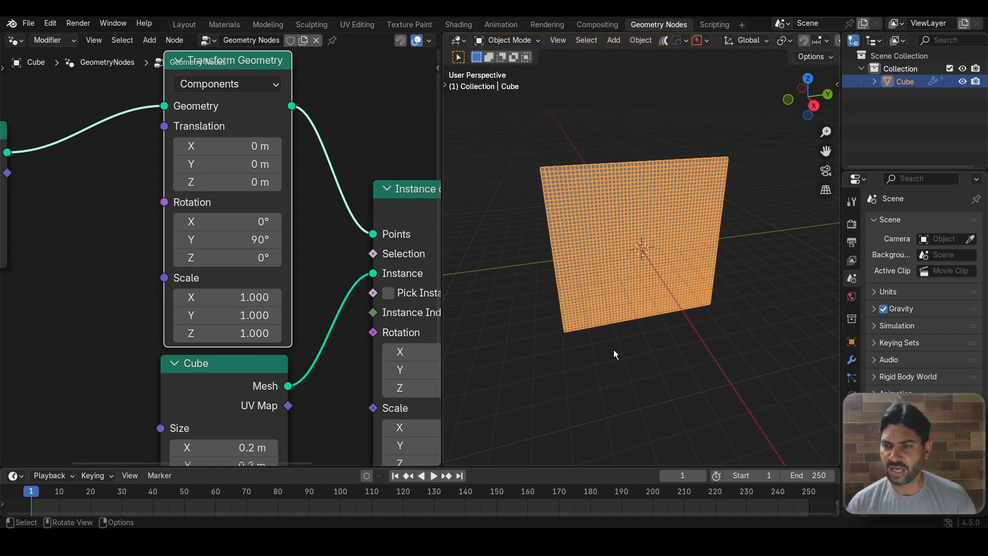
pyautogui.scroll(2, 614, 350)
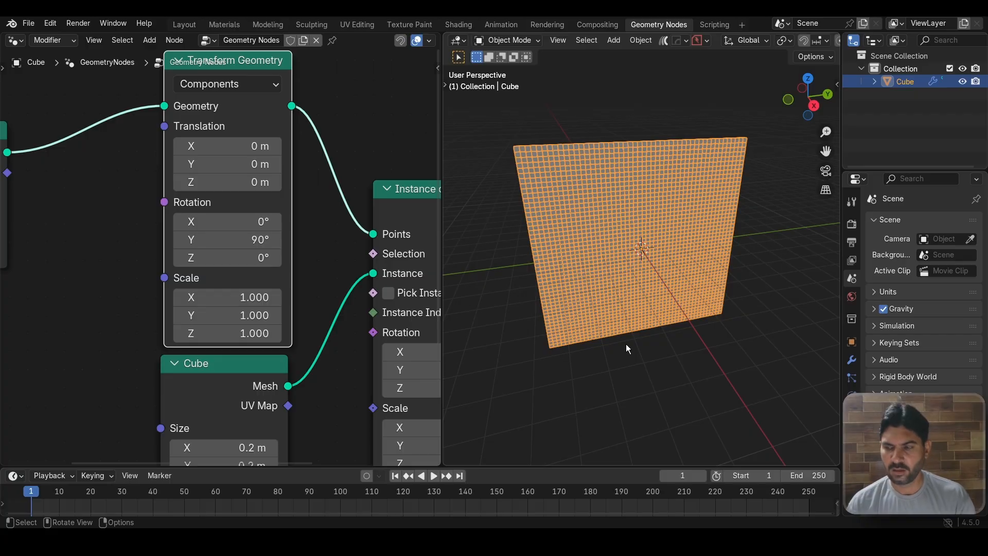
pyautogui.scroll(2, 626, 344)
pyautogui.moveTo(622, 309); pyautogui.dragTo(640, 224, button='middle')
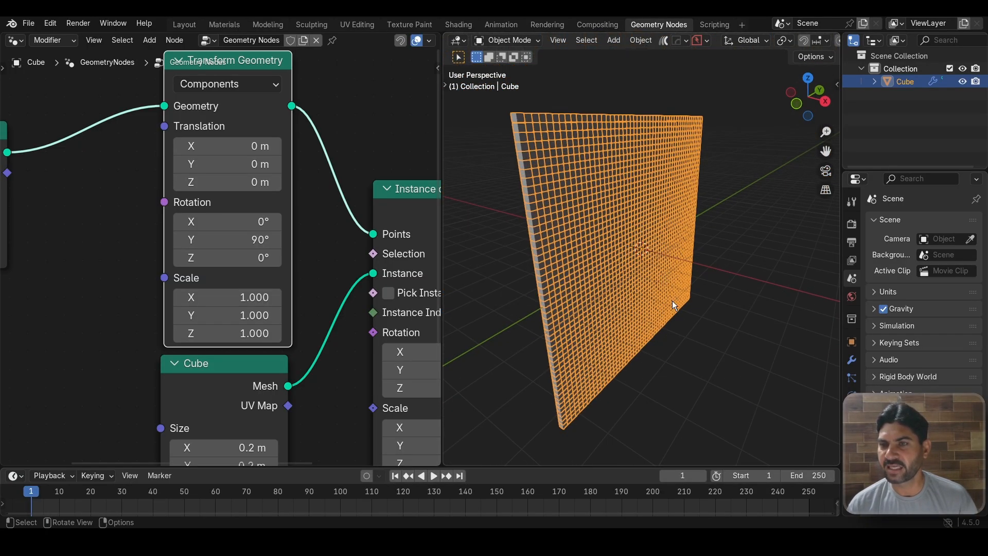
pyautogui.moveTo(672, 301); pyautogui.dragTo(643, 259, button='middle')
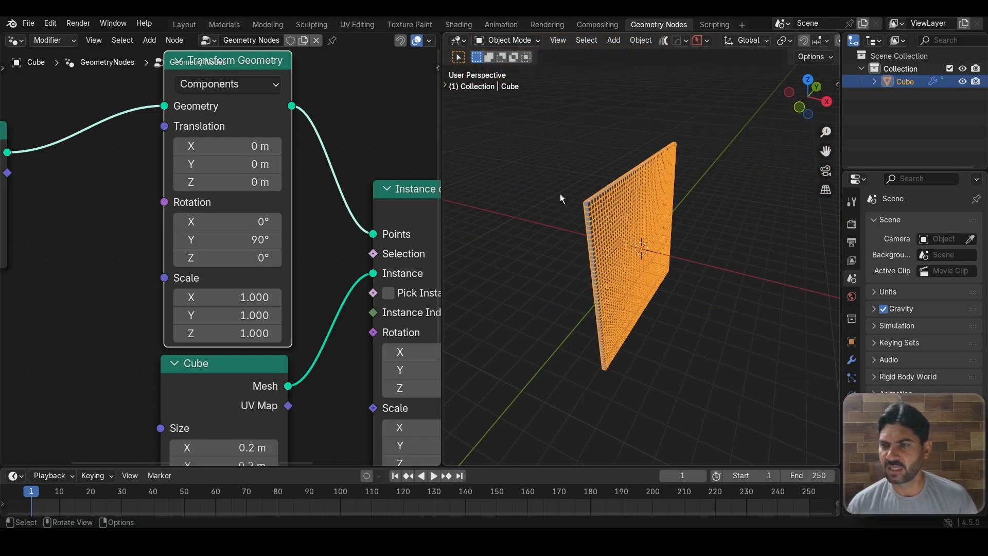
pyautogui.moveTo(660, 277); pyautogui.dragTo(602, 266, button='middle')
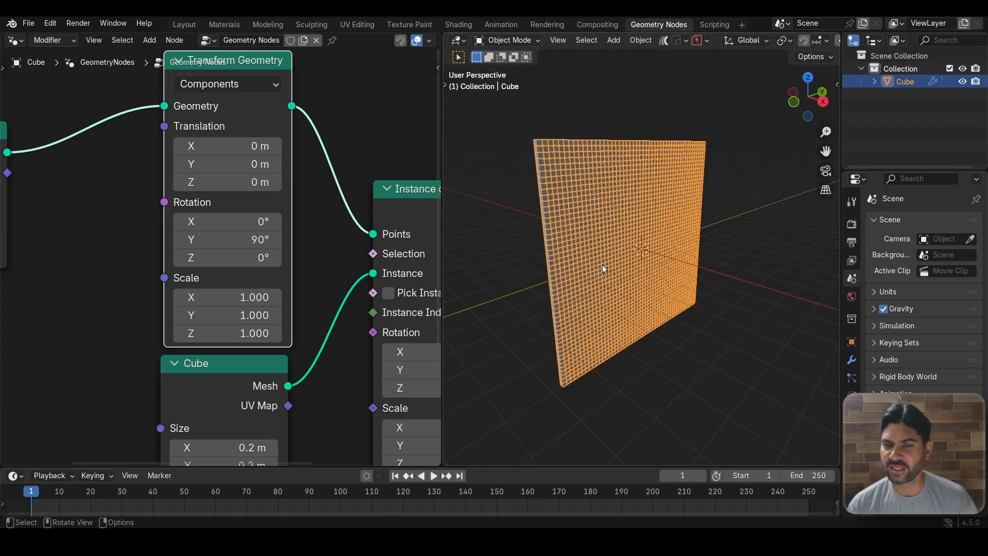
# - Move the Grid node farther away and insert a Set Position node between it and Transform Geometry
pyautogui.scroll(-2, 107, 240)
pyautogui.moveTo(108, 240); pyautogui.dragTo(189, 227, button='middle')
pyautogui.moveTo(90, 161); pyautogui.dragTo(23, 163)
pyautogui.click(143, 295)
pyautogui.hotkey('shift', 'a')
pyautogui.write('set')
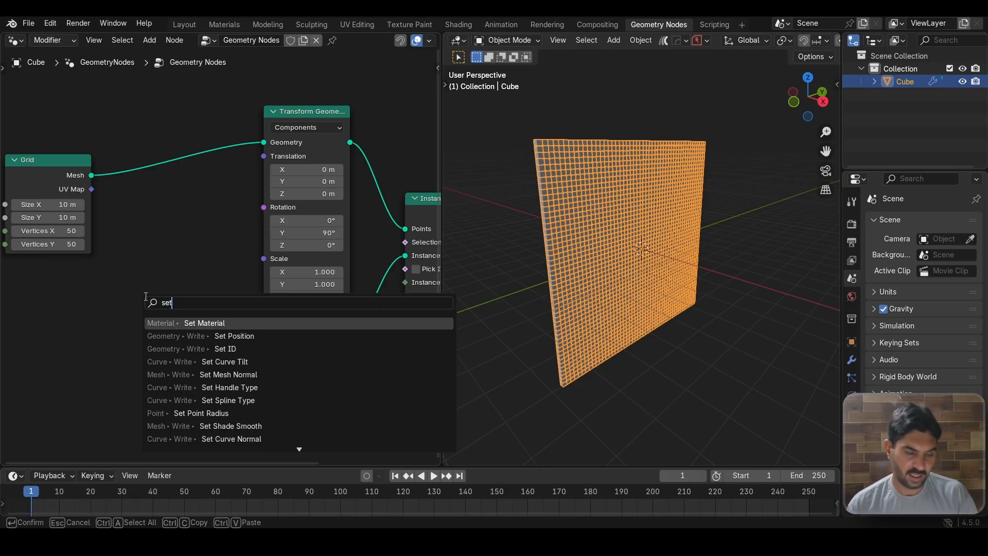
pyautogui.click(228, 336)
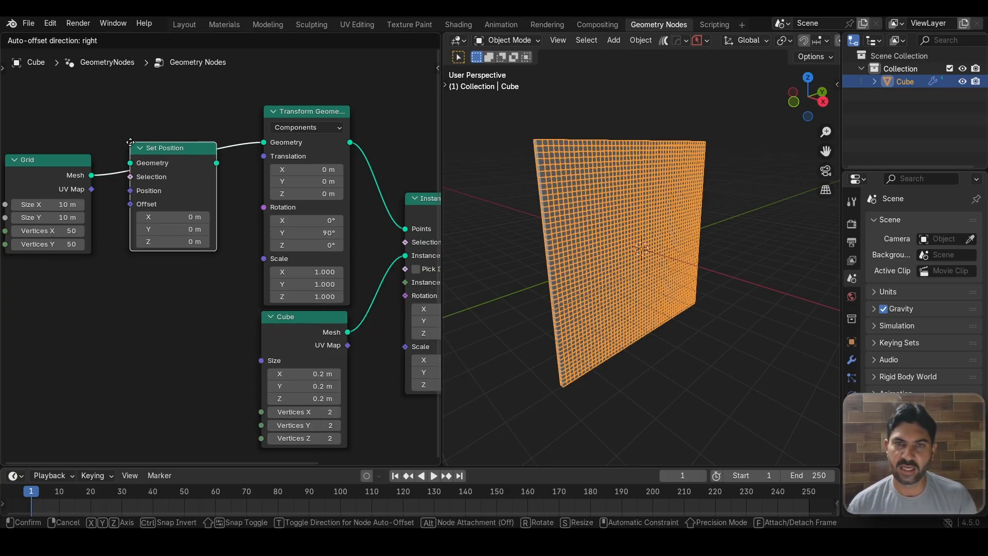
pyautogui.click(131, 146)
# - Add a Combine XYZ node below the Set Position node
pyautogui.scroll(2, 131, 272)
pyautogui.scroll(-1, 132, 282)
pyautogui.moveTo(131, 282); pyautogui.dragTo(162, 243, button='middle')
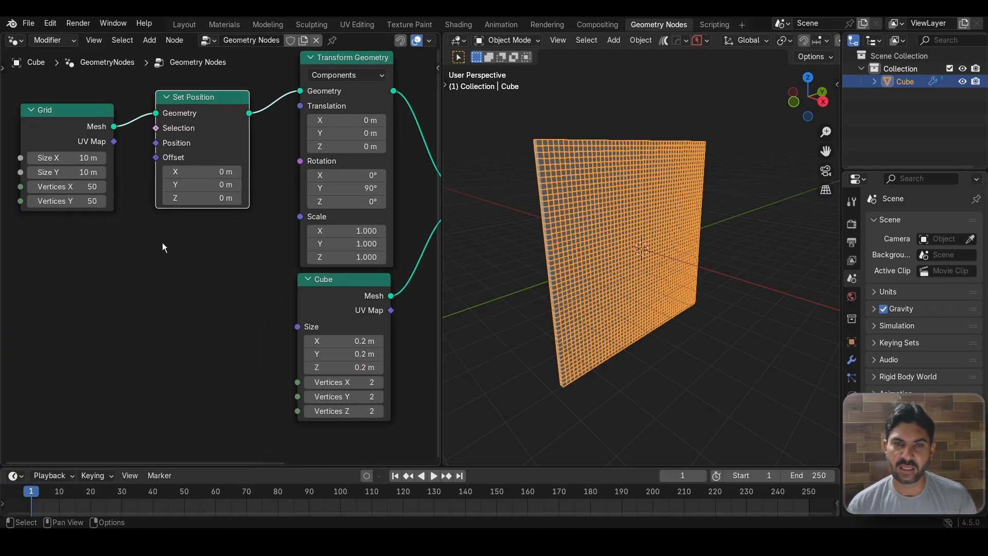
pyautogui.click(172, 270)
pyautogui.hotkey('shift', 'a')
pyautogui.write('co')
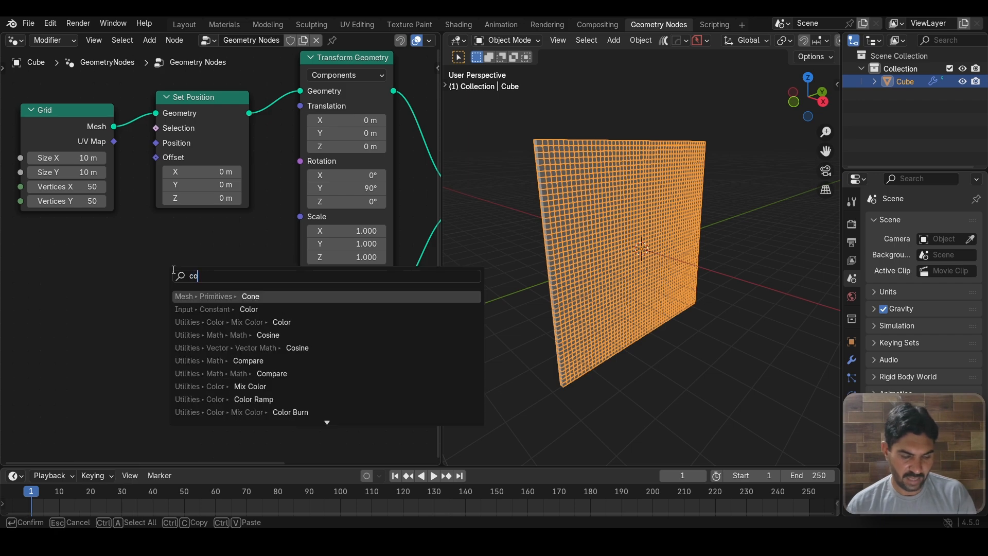
pyautogui.write('mb')
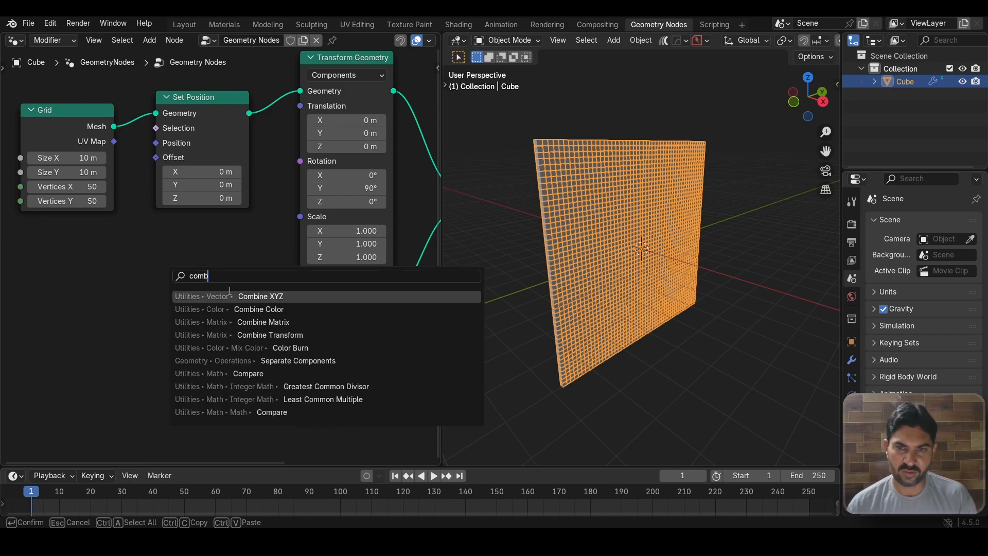
pyautogui.press('Return')
pyautogui.click(143, 237)
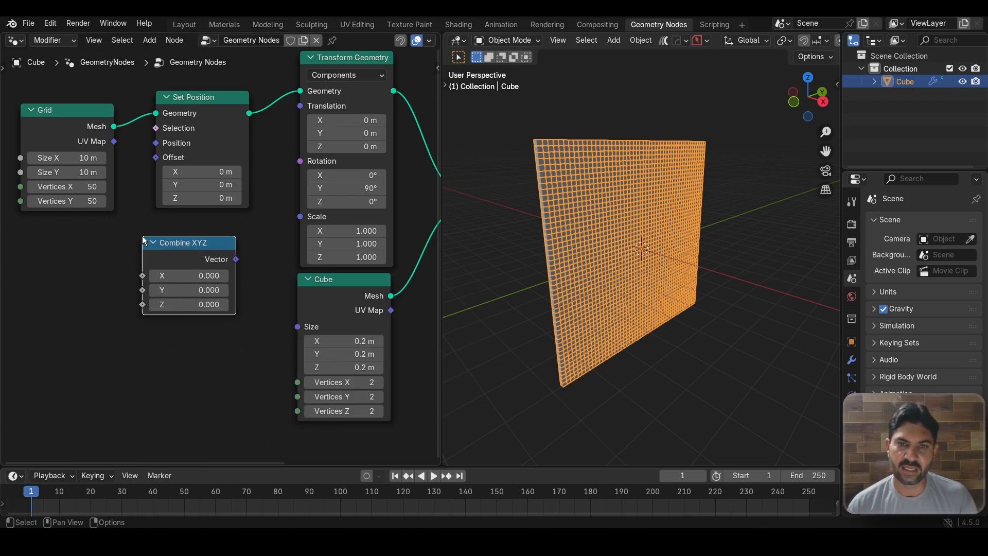
# - Connect Combine XYZ's Vector output to Set Position's Offset input and move the Combine XYZ node closer to it
pyautogui.scroll(4, 148, 281)
pyautogui.moveTo(148, 281); pyautogui.dragTo(118, 293, button='middle')
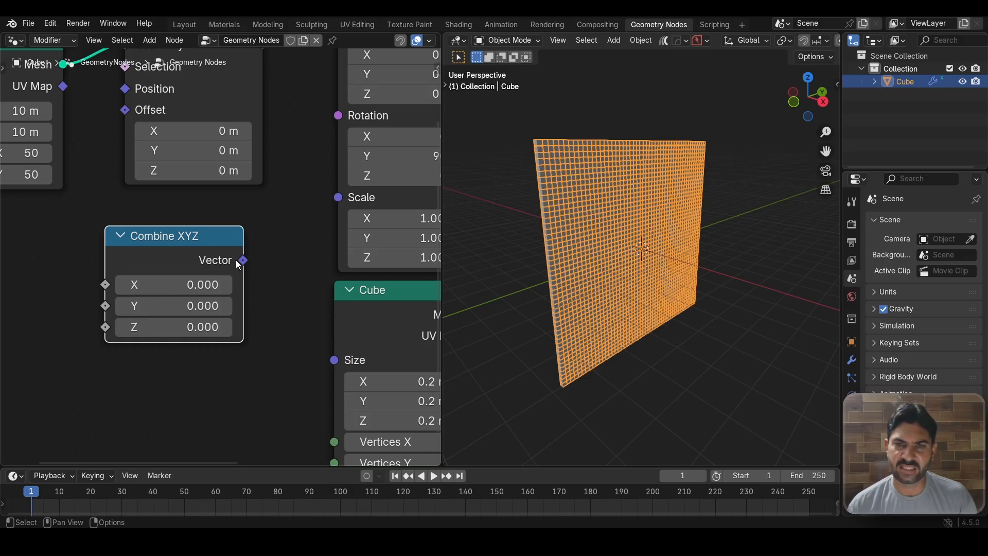
pyautogui.moveTo(243, 260); pyautogui.dragTo(125, 110)
pyautogui.scroll(-2, 119, 182)
pyautogui.moveTo(159, 238); pyautogui.dragTo(177, 202)
# - Add a Noise Texture node in the empty space before the Combine XYZ node
pyautogui.scroll(-2, 159, 288)
pyautogui.moveTo(151, 370); pyautogui.dragTo(193, 357, button='middle')
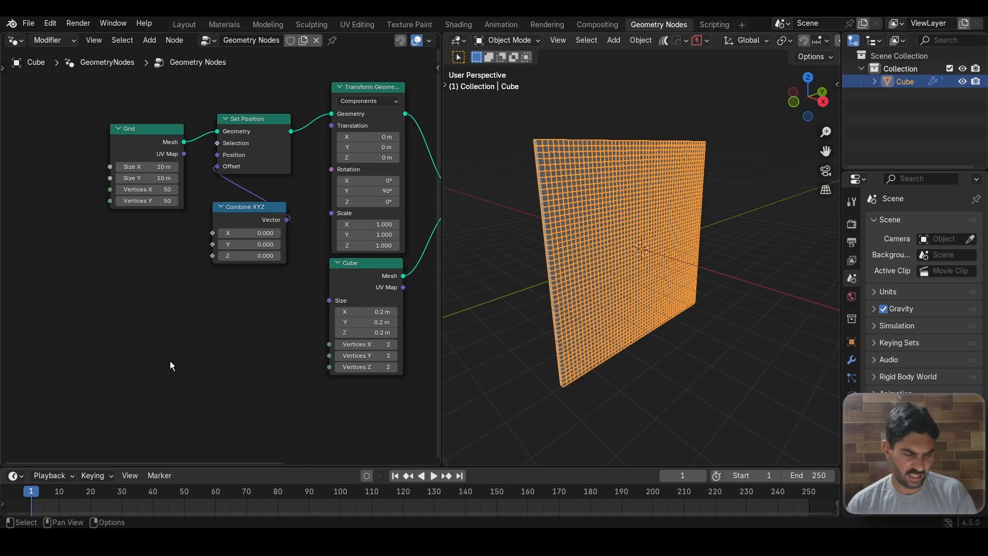
pyautogui.hotkey('shift', 'a')
pyautogui.write('noi')
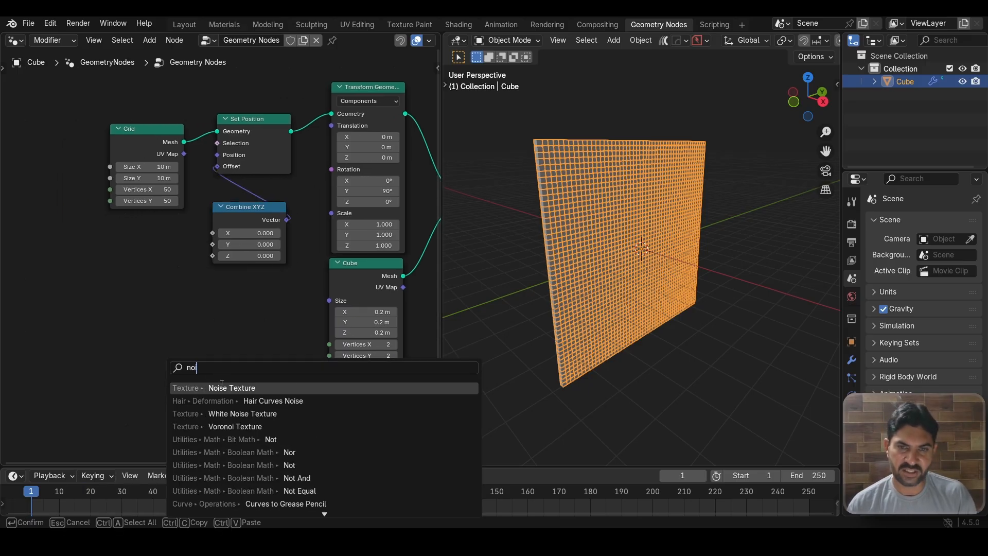
pyautogui.press('Return')
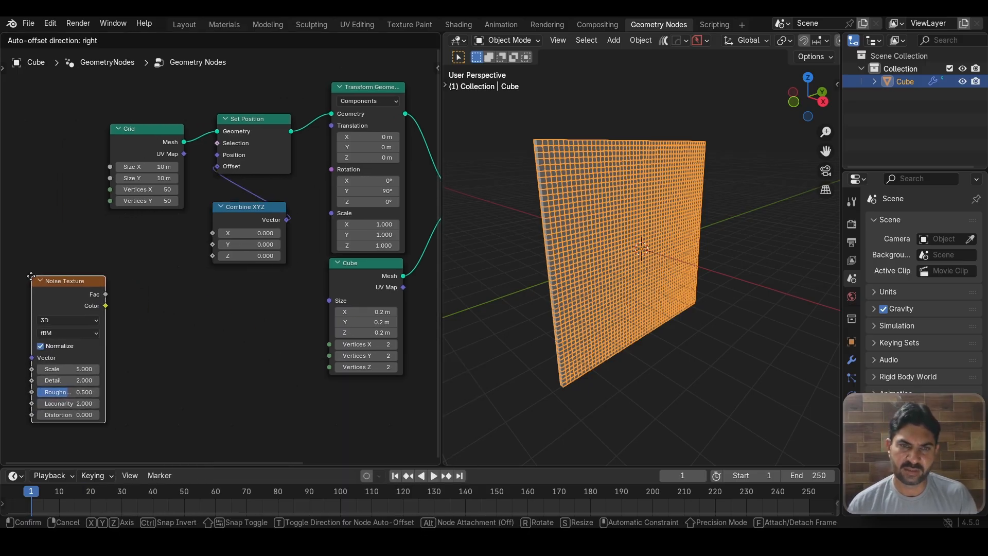
pyautogui.click(20, 274)
# - Connect the Noise Texture's Fac output to the Z input of Combine XYZ
pyautogui.scroll(4, 177, 326)
pyautogui.scroll(-2, 184, 314)
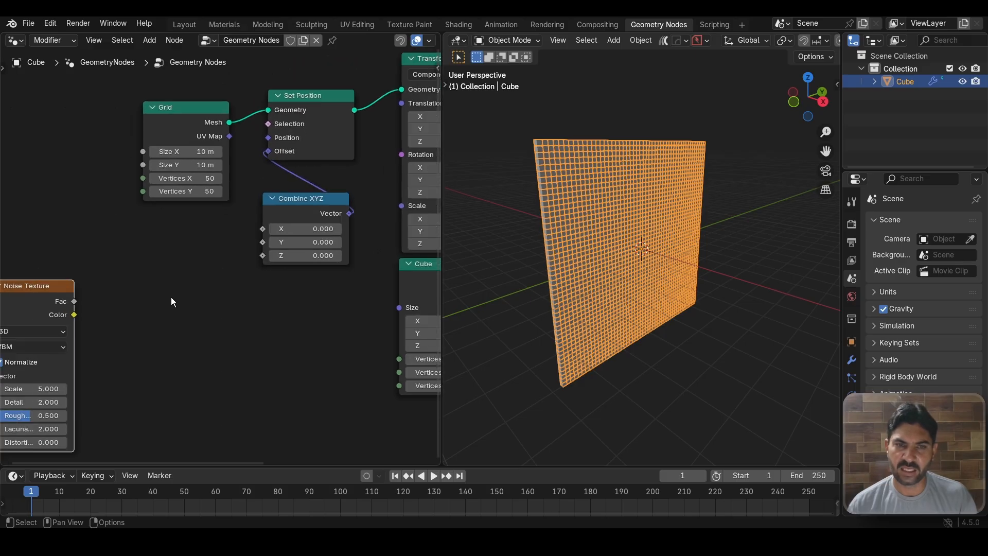
pyautogui.scroll(-1, 186, 301)
pyautogui.moveTo(186, 300); pyautogui.dragTo(158, 313, button='middle')
pyautogui.moveTo(58, 310); pyautogui.dragTo(230, 272)
# - Examine the noise displacement of the cube wall from close up and farther away
pyautogui.scroll(4, 520, 274)
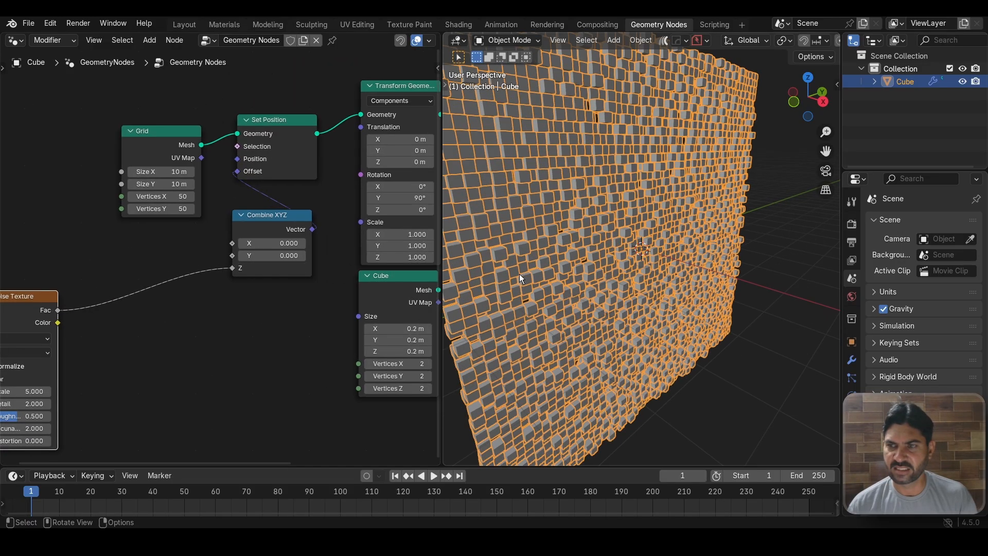
pyautogui.scroll(-4, 546, 262)
pyautogui.moveTo(575, 267); pyautogui.dragTo(600, 163, button='middle')
pyautogui.scroll(4, 617, 261)
pyautogui.scroll(-3, 625, 258)
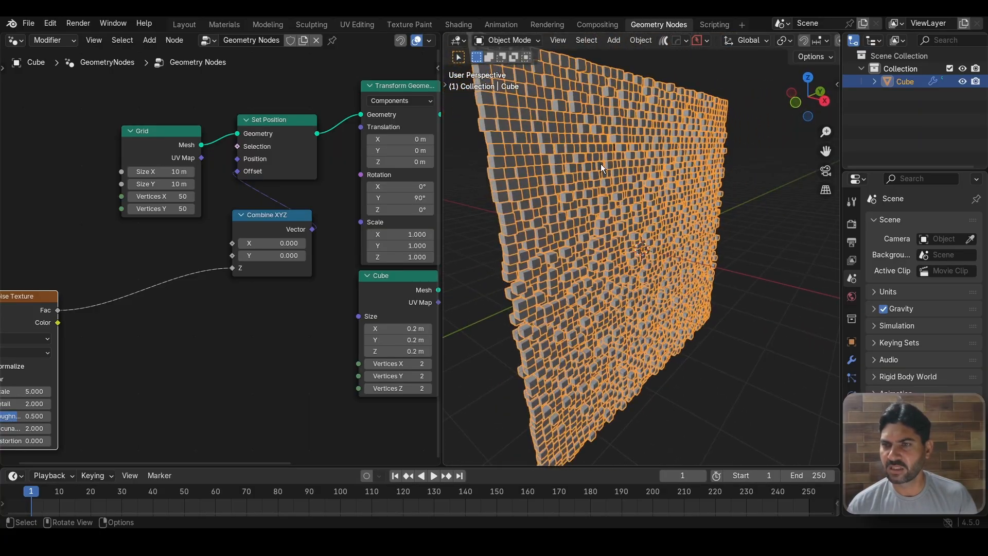
pyautogui.scroll(3, 604, 291)
pyautogui.scroll(-4, 604, 292)
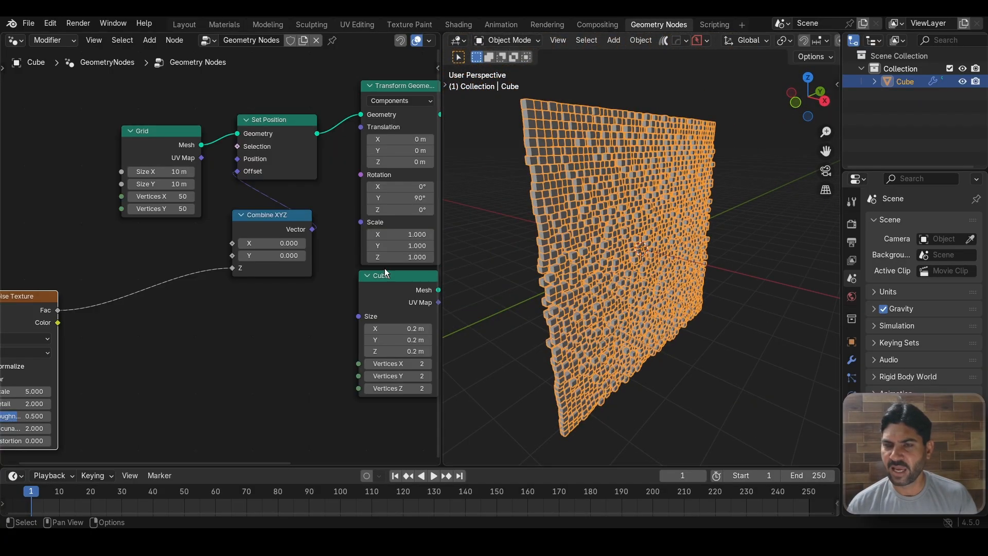
# - Reposition the Grid node so it lines up with the Set Position node
pyautogui.scroll(-1, 224, 193)
pyautogui.moveTo(224, 193); pyautogui.dragTo(186, 222, button='middle')
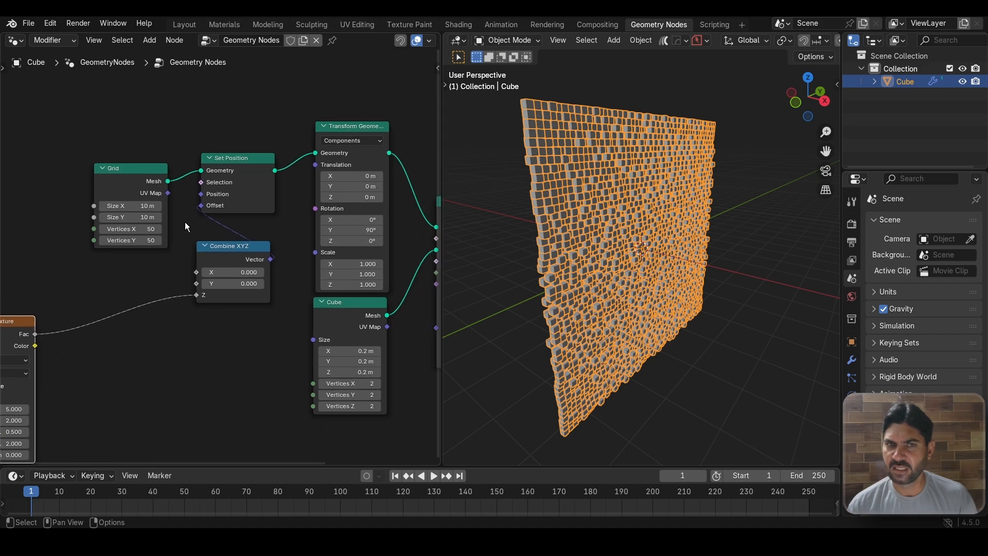
pyautogui.moveTo(120, 184); pyautogui.dragTo(117, 174)
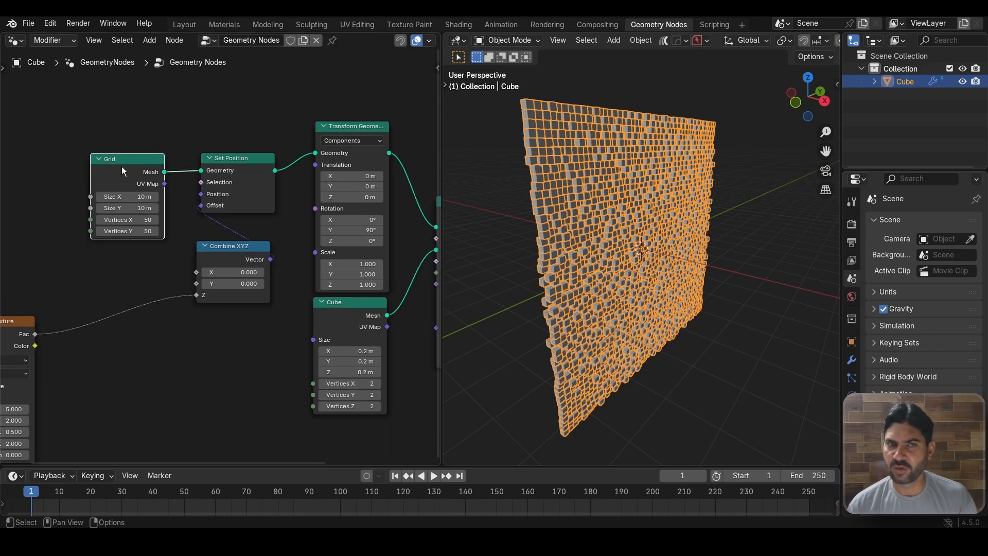
pyautogui.moveTo(300, 194); pyautogui.dragTo(240, 212, button='middle')
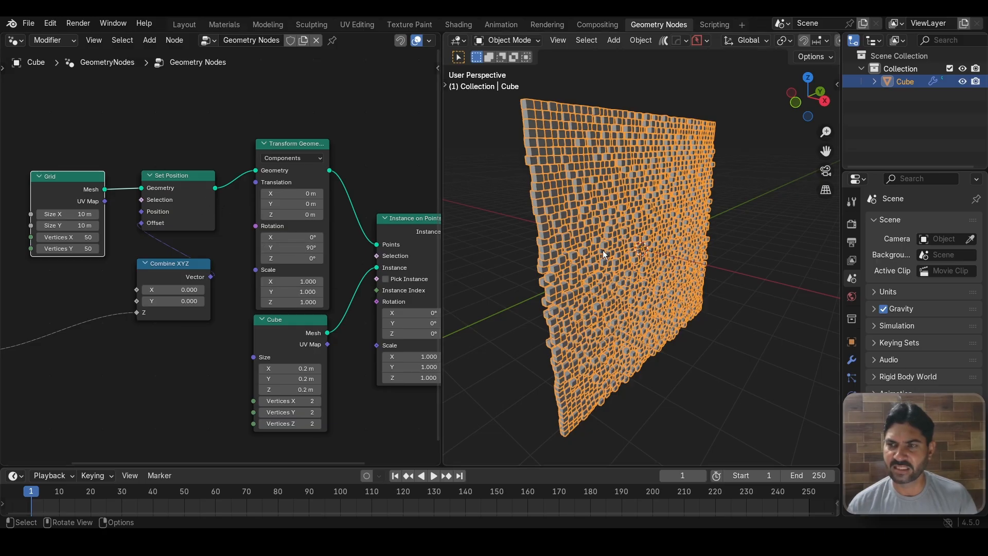
# - Review the node chain through to the Group Output and inspect the displaced cubes from a slightly different angle
pyautogui.scroll(2, 600, 257)
pyautogui.scroll(-1, 219, 243)
pyautogui.scroll(-1, 219, 243)
pyautogui.moveTo(219, 243); pyautogui.dragTo(181, 255, button='middle')
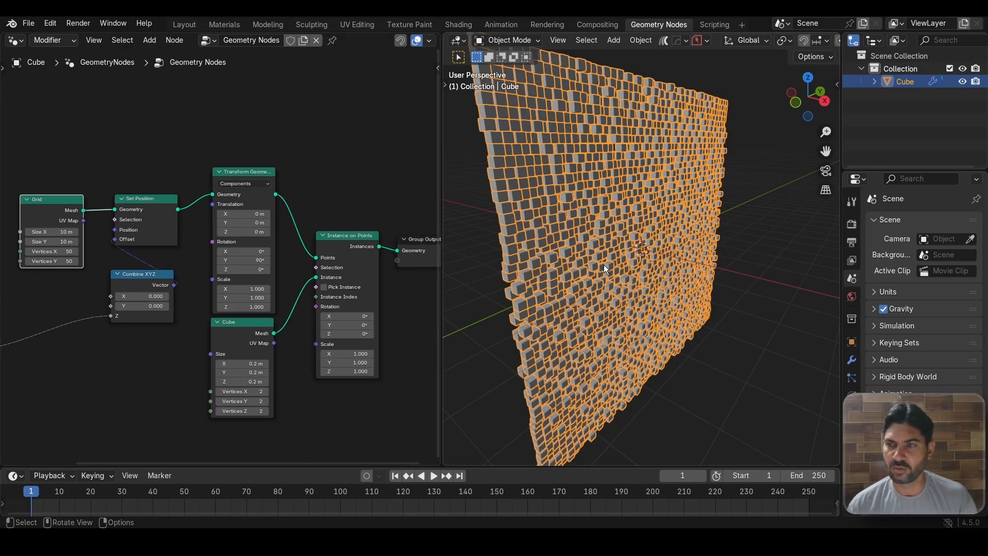
pyautogui.scroll(1, 604, 266)
pyautogui.scroll(-1, 604, 266)
pyautogui.moveTo(604, 266)
pyautogui.mouseDown(button='middle')
pyautogui.moveTo(630, 273)
pyautogui.moveTo(608, 279)
pyautogui.mouseUp(button='middle')
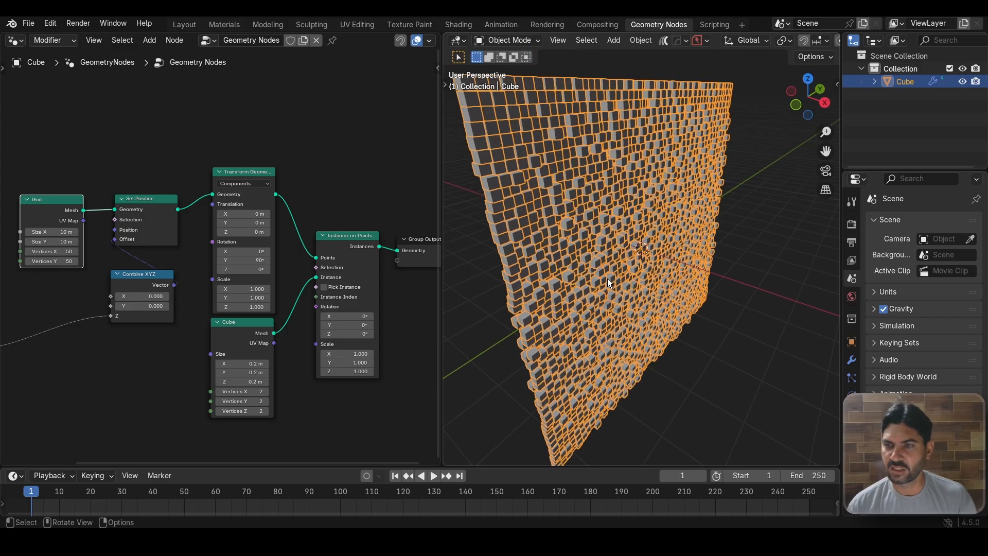
# - Set the Noise Texture node's Detail to 0
pyautogui.click(156, 379)
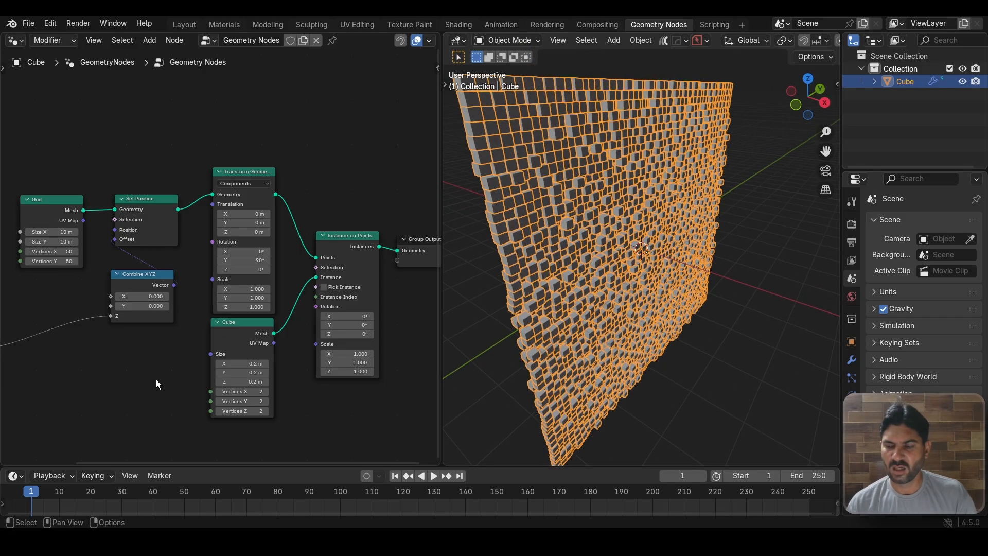
pyautogui.scroll(-5, 150, 379)
pyautogui.moveTo(135, 371); pyautogui.dragTo(275, 295, button='middle')
pyautogui.scroll(2, 174, 327)
pyautogui.scroll(4, 174, 327)
pyautogui.scroll(5, 152, 261)
pyautogui.click(127, 261)
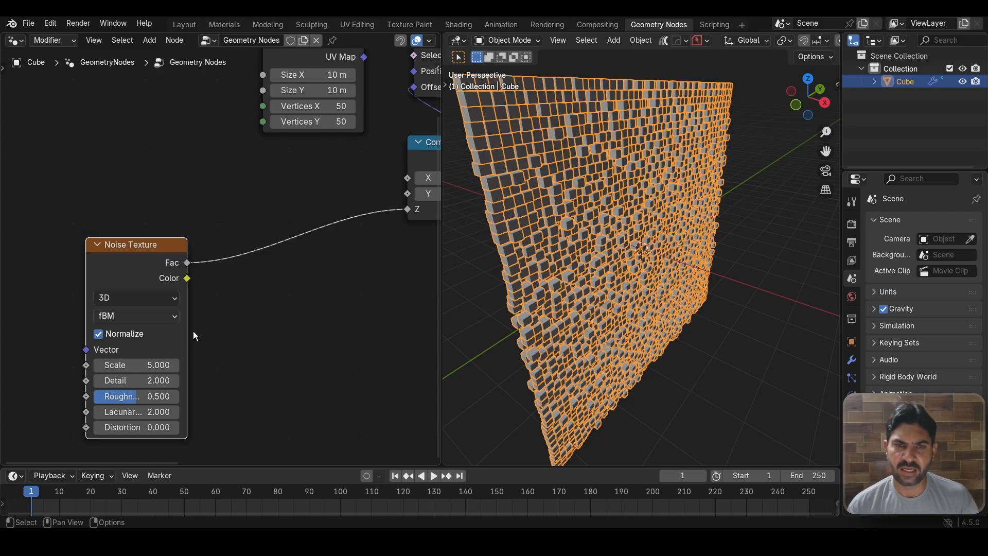
pyautogui.moveTo(245, 363); pyautogui.dragTo(258, 326, button='middle')
pyautogui.scroll(2, 242, 324)
pyautogui.moveTo(139, 358); pyautogui.dragTo(118, 359)
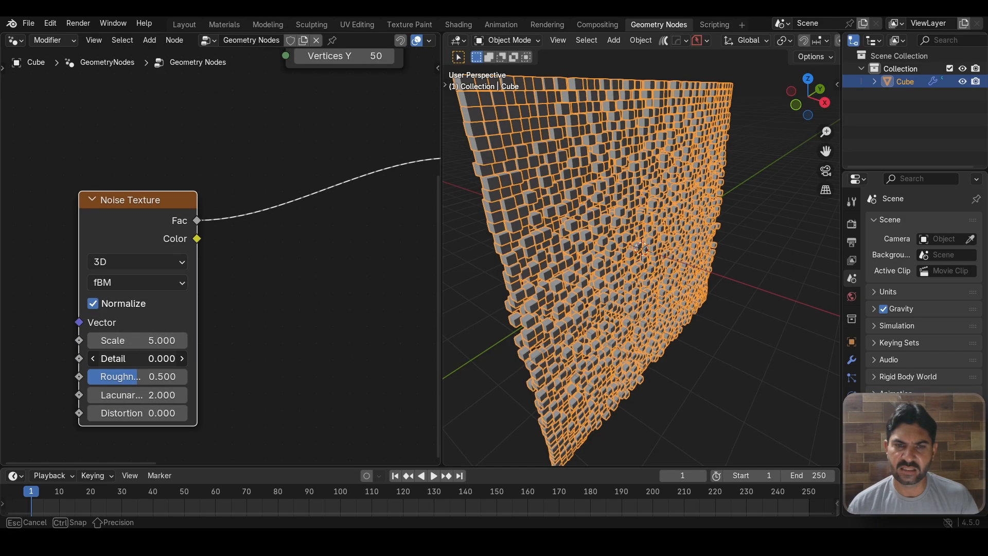
# - Switch the Noise Texture's dimensions to 4D
pyautogui.scroll(1, 219, 325)
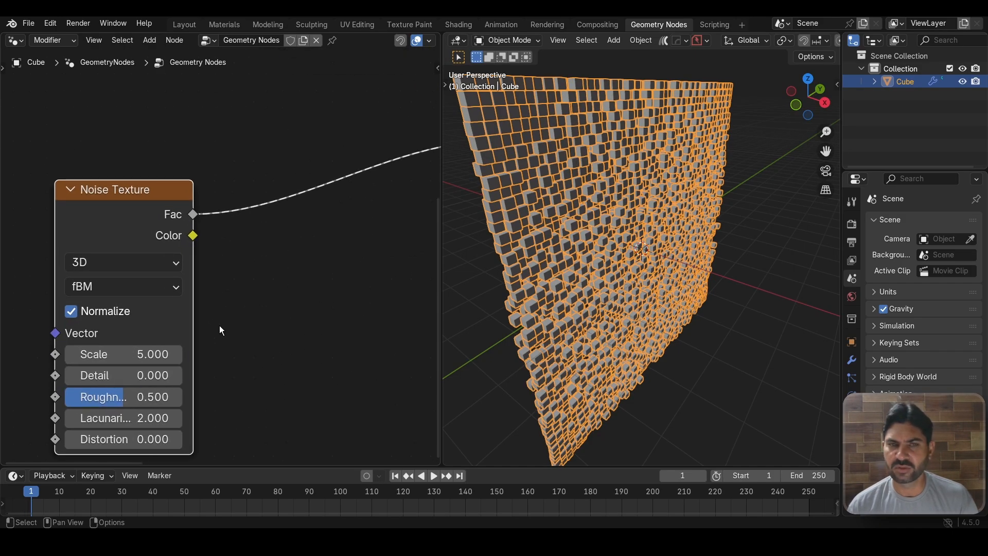
pyautogui.click(172, 264)
pyautogui.click(131, 373)
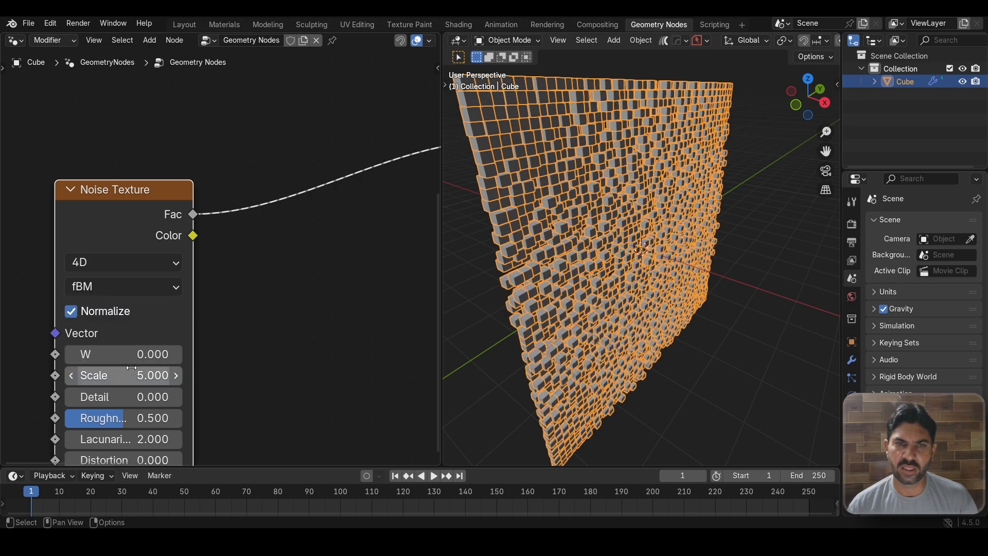
# - Set the Noise Texture node's Scale to 2.58
pyautogui.scroll(-1, 300, 303)
pyautogui.moveTo(292, 305); pyautogui.dragTo(275, 238, button='middle')
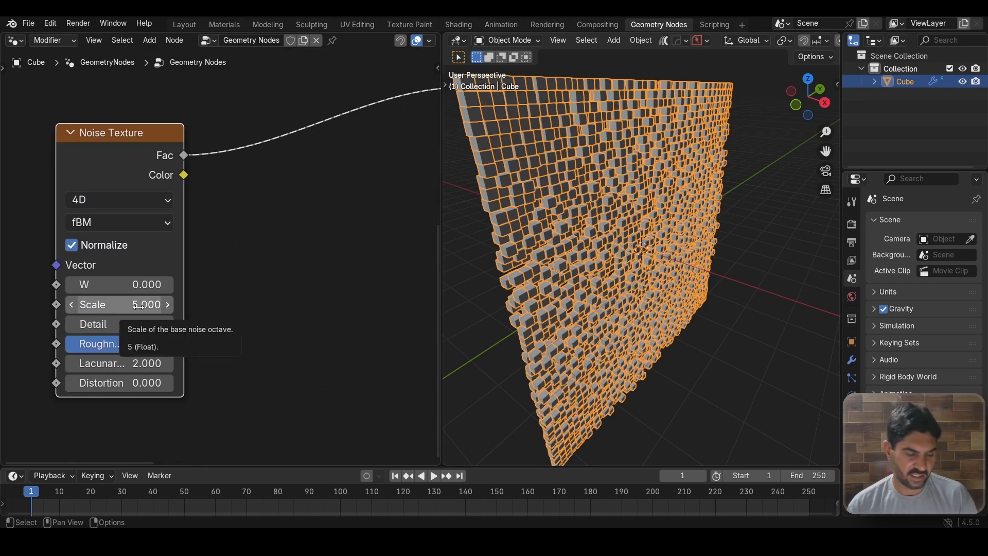
pyautogui.moveTo(138, 307); pyautogui.dragTo(86, 306)
pyautogui.scroll(-2, 297, 280)
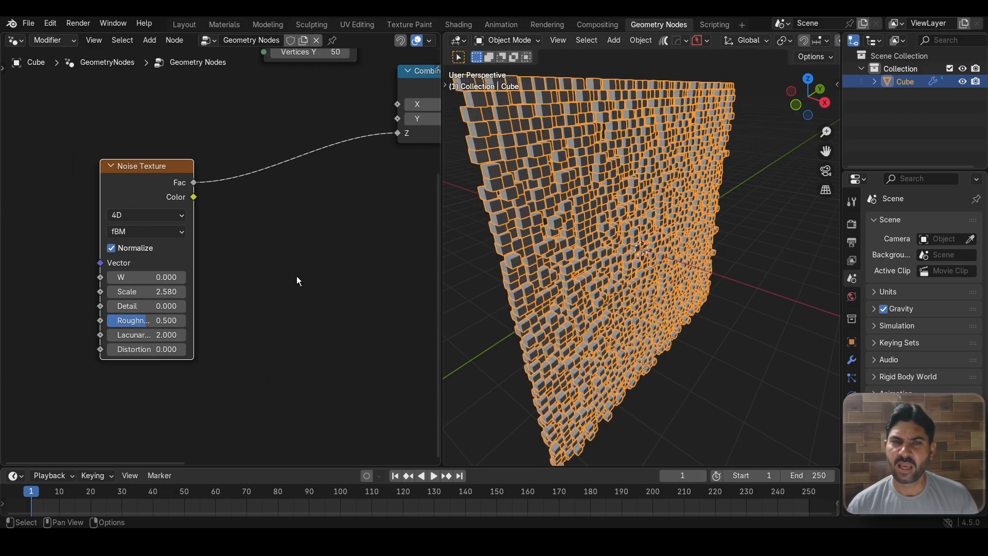
# - Add a Math node on the link between the Noise Texture's Fac output and the Combine XYZ node's Z input
pyautogui.scroll(-2, 297, 281)
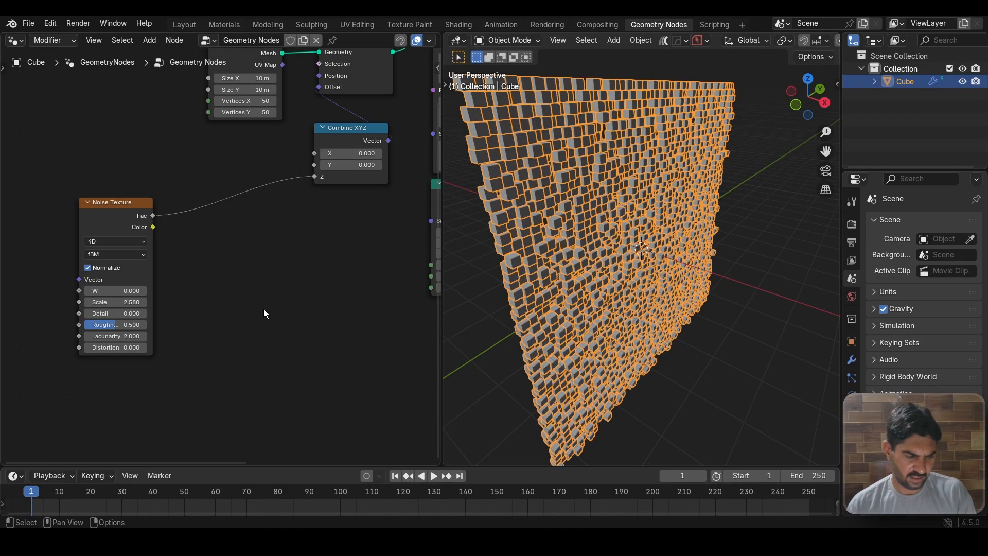
pyautogui.hotkey('shift', 'a')
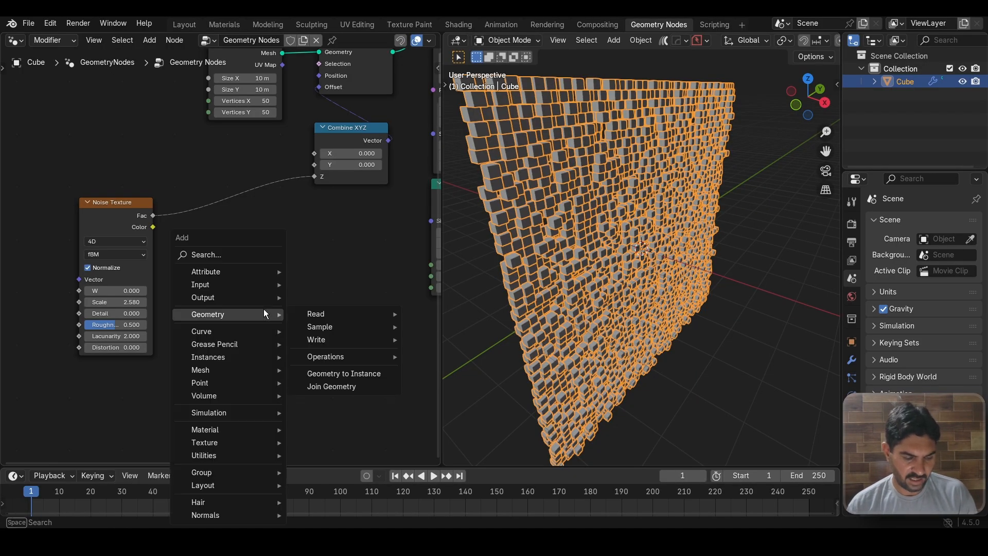
pyautogui.write('mat')
pyautogui.click(331, 349)
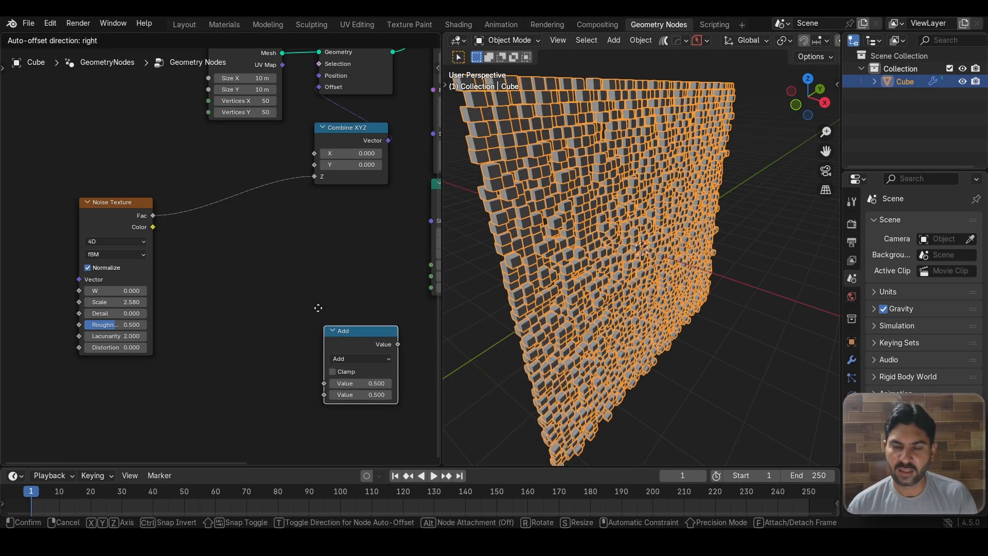
pyautogui.click(216, 182)
pyautogui.scroll(2, 199, 309)
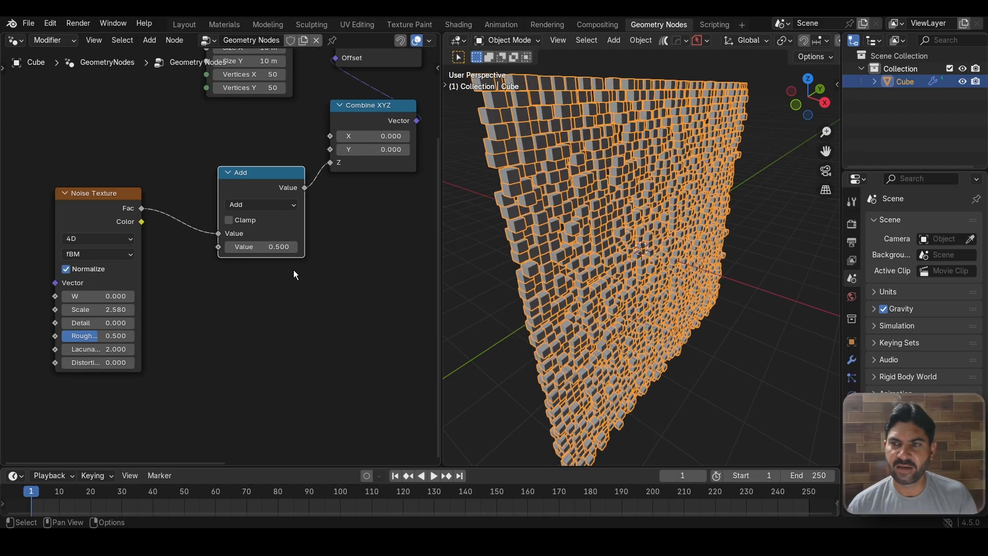
# - Change the Math node's operation from Add to Multiply
pyautogui.moveTo(280, 309); pyautogui.dragTo(243, 350, button='middle')
pyautogui.click(249, 242)
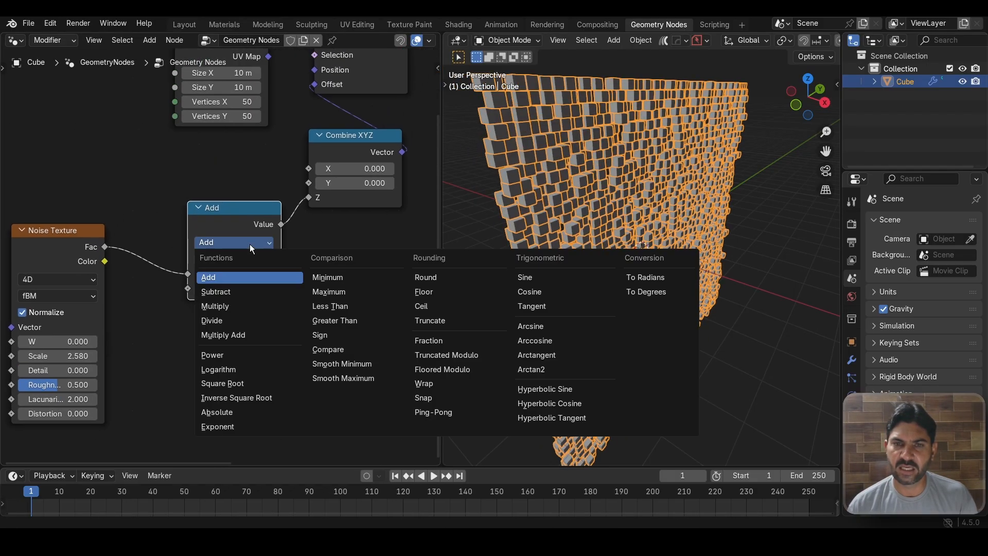
pyautogui.click(229, 304)
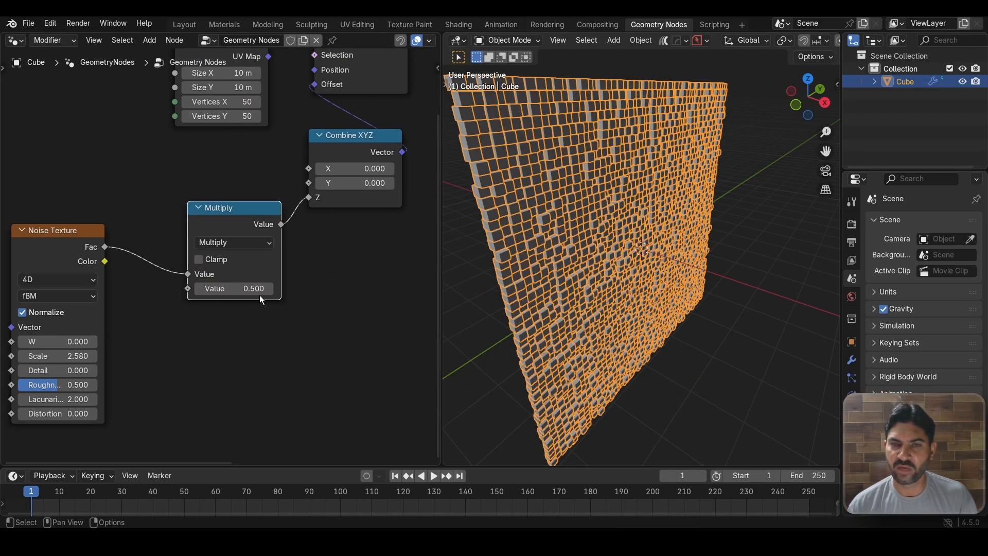
# - Set the Multiply node's second value to 2 to strengthen the cubes' displacement
pyautogui.scroll(1, 282, 313)
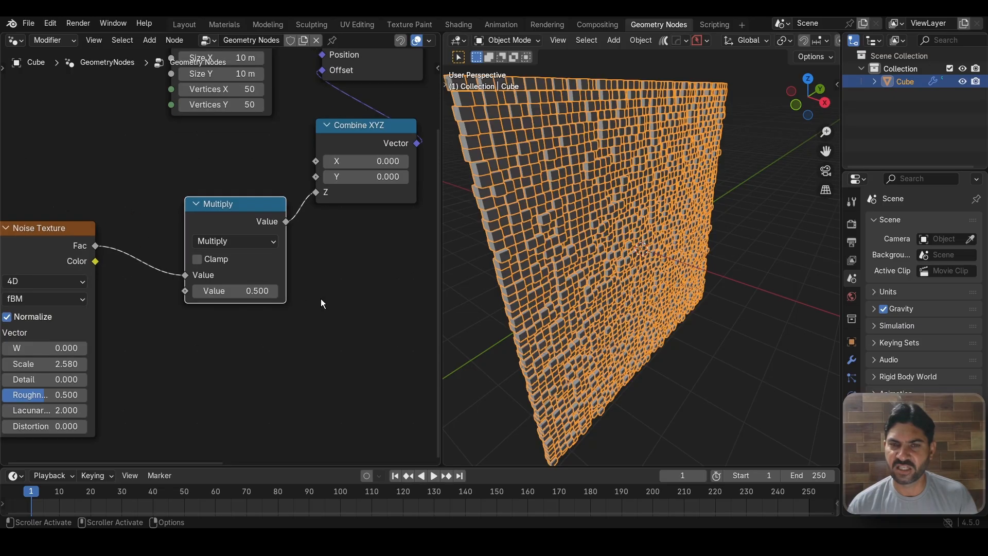
pyautogui.moveTo(247, 291)
pyautogui.mouseDown()
pyautogui.moveTo(363, 291)
pyautogui.moveTo(236, 293)
pyautogui.mouseUp()
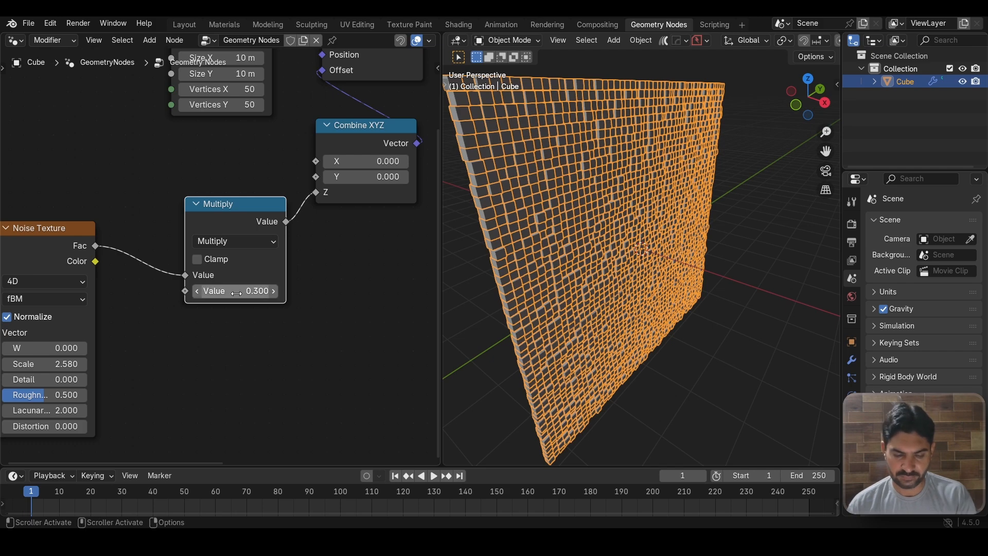
pyautogui.scroll(2, 221, 257)
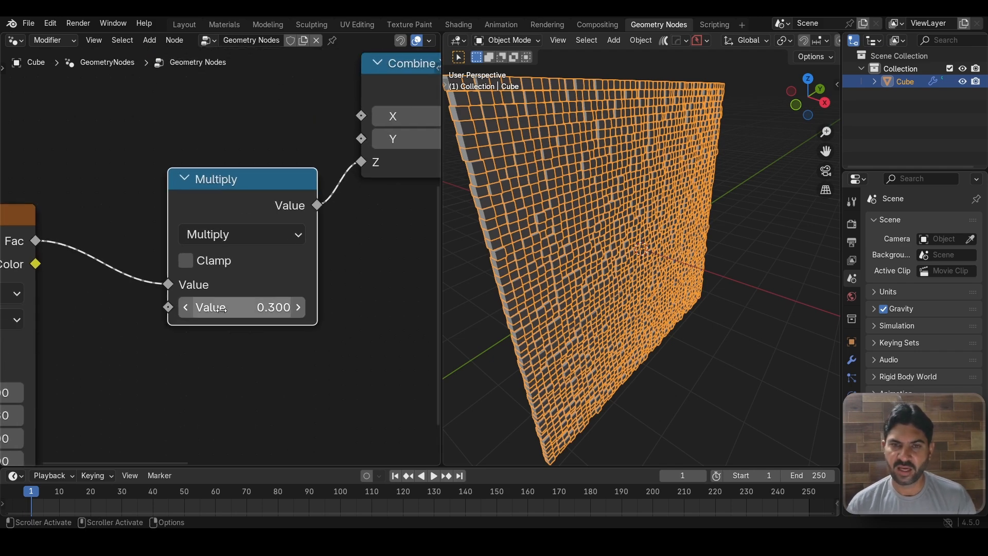
pyautogui.click(247, 307)
pyautogui.write('2')
pyautogui.press('Return')
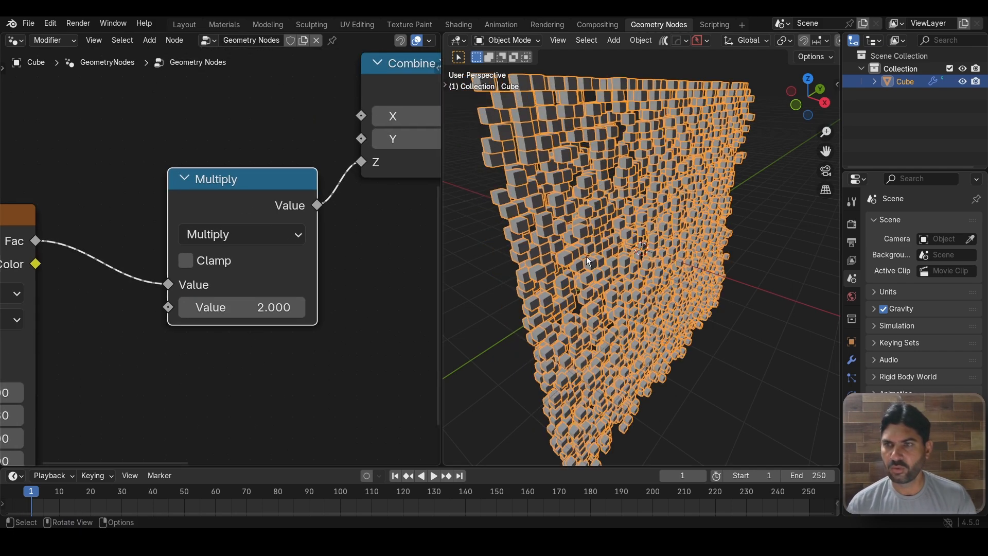
# - Inspect the displaced cube wall from the front and side, and add a mesh plane to the scene
pyautogui.moveTo(586, 256); pyautogui.dragTo(548, 233, button='middle')
pyautogui.scroll(4, 576, 234)
pyautogui.scroll(-4, 628, 219)
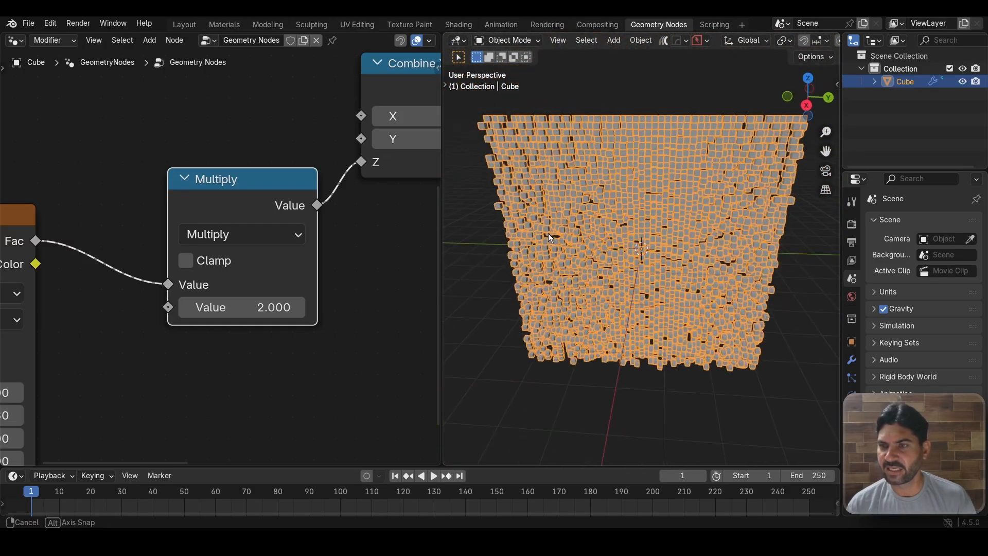
pyautogui.scroll(4, 589, 211)
pyautogui.moveTo(612, 212); pyautogui.dragTo(585, 313, button='middle')
pyautogui.scroll(-5, 625, 218)
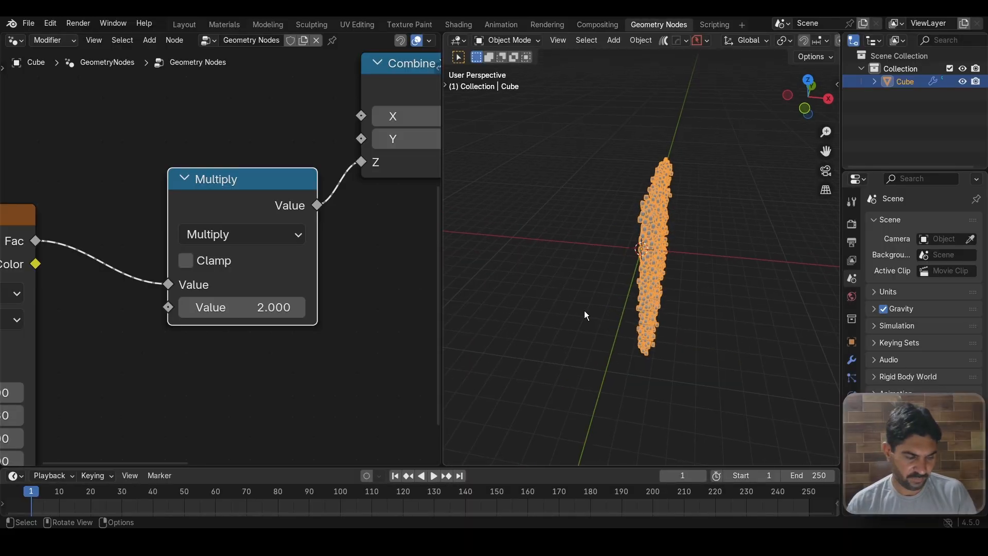
pyautogui.hotkey('shift', 'a')
pyautogui.write('pl')
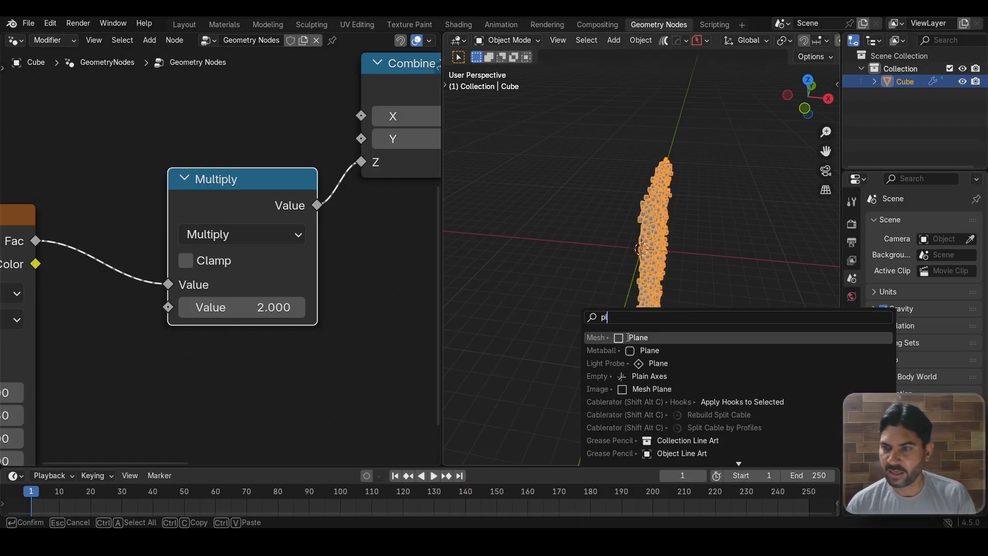
pyautogui.click(644, 335)
# - Rotate the new plane 90° around the global Y axis so it stands upright
pyautogui.moveTo(611, 268); pyautogui.dragTo(634, 311, button='middle')
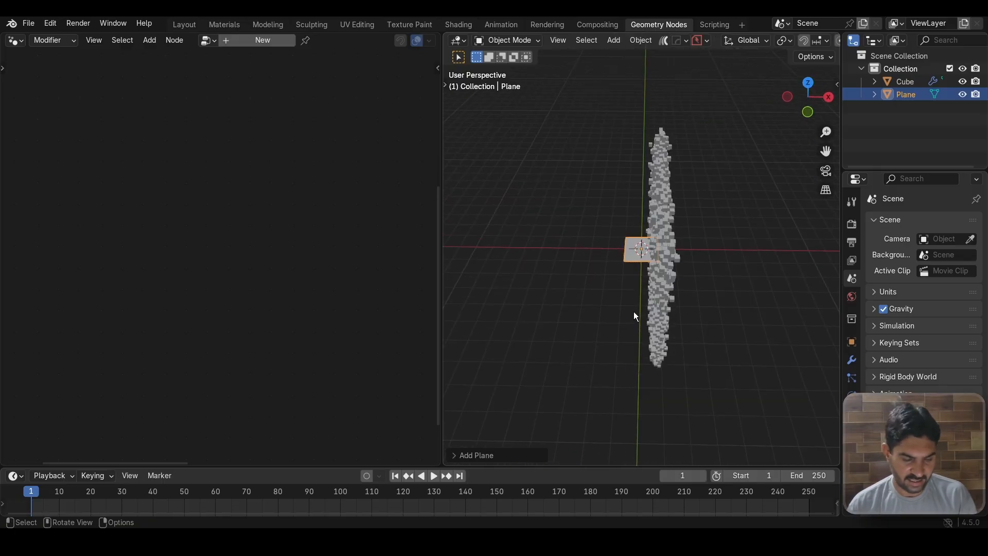
pyautogui.press('r')
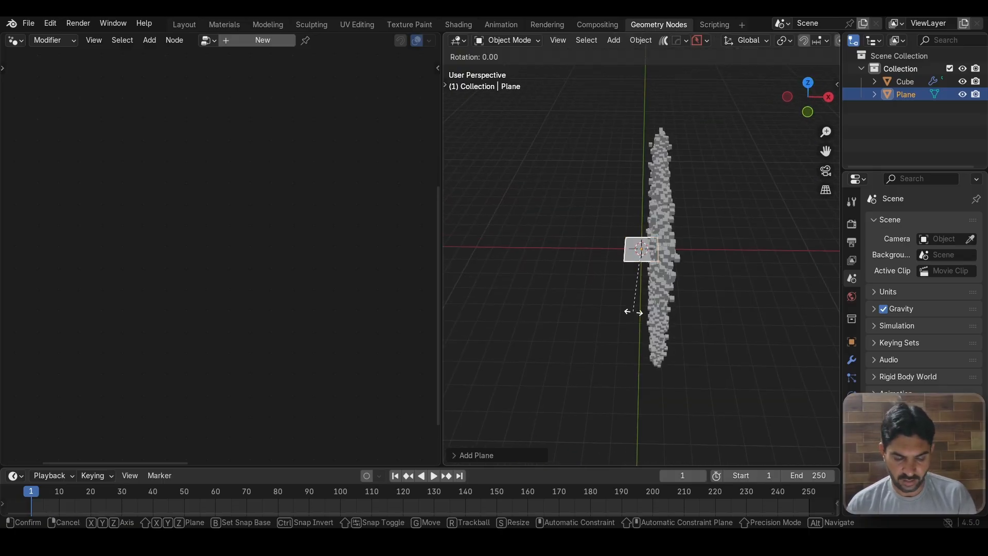
pyautogui.write('y90')
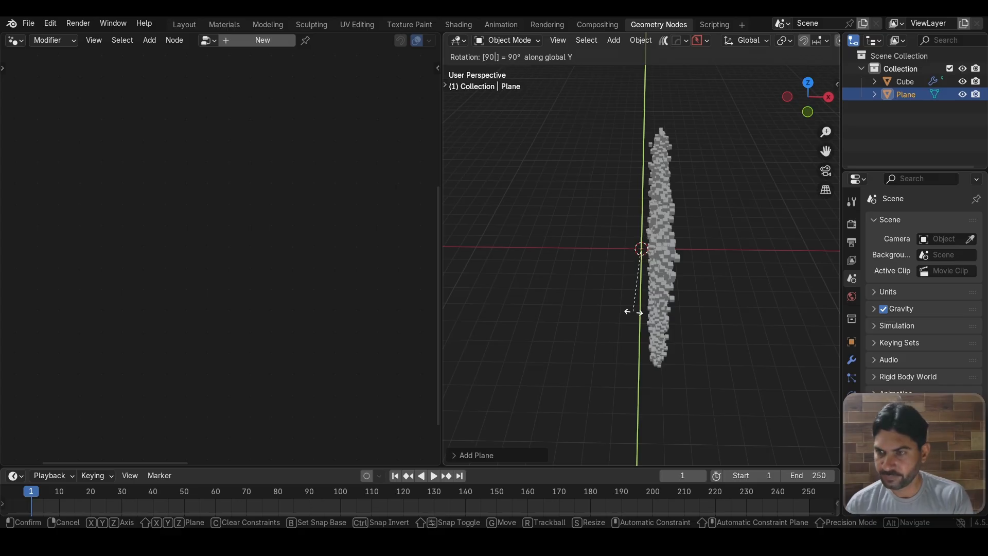
pyautogui.press('Return')
# - Scale the upright plane uniformly by about 6.04 so it extends beyond the cube wall's edges
pyautogui.scroll(9, 644, 312)
pyautogui.scroll(-6, 661, 300)
pyautogui.moveTo(672, 300); pyautogui.dragTo(732, 283, button='middle')
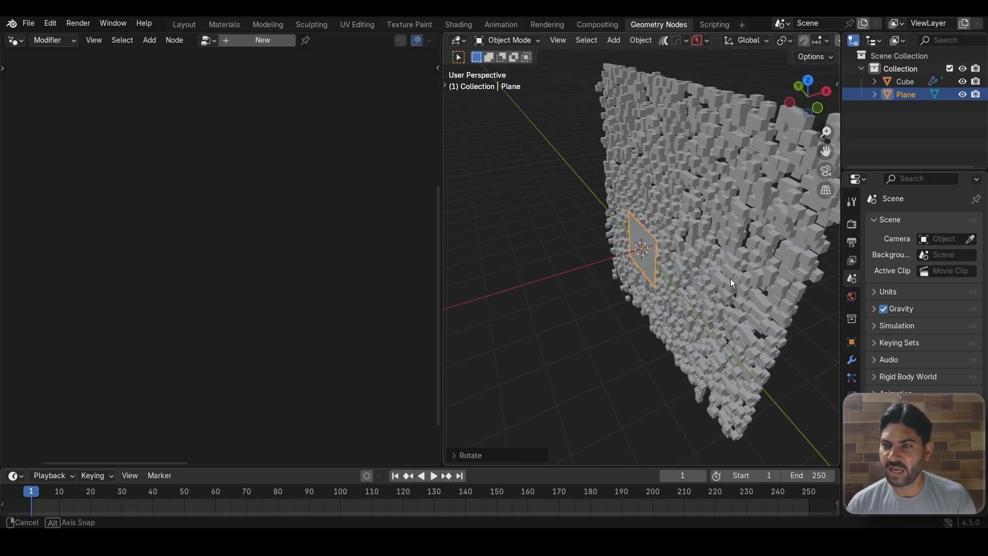
pyautogui.scroll(-3, 678, 319)
pyautogui.moveTo(678, 322); pyautogui.dragTo(727, 328, button='middle')
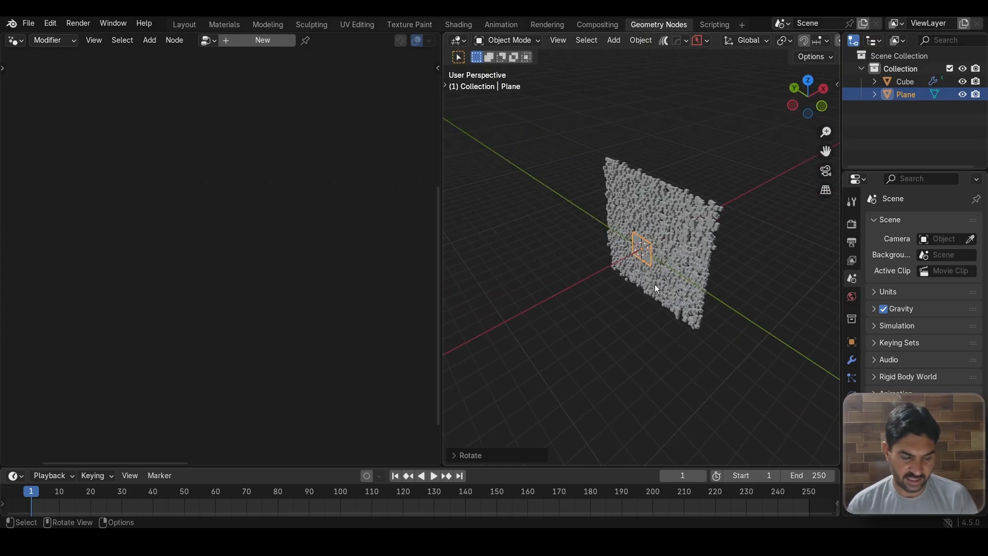
pyautogui.press('s')
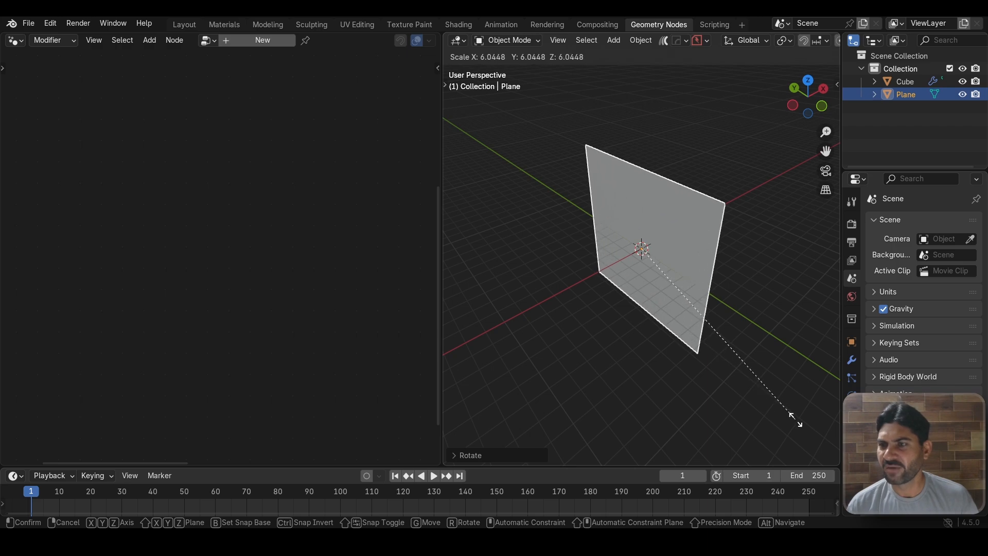
pyautogui.click(795, 414)
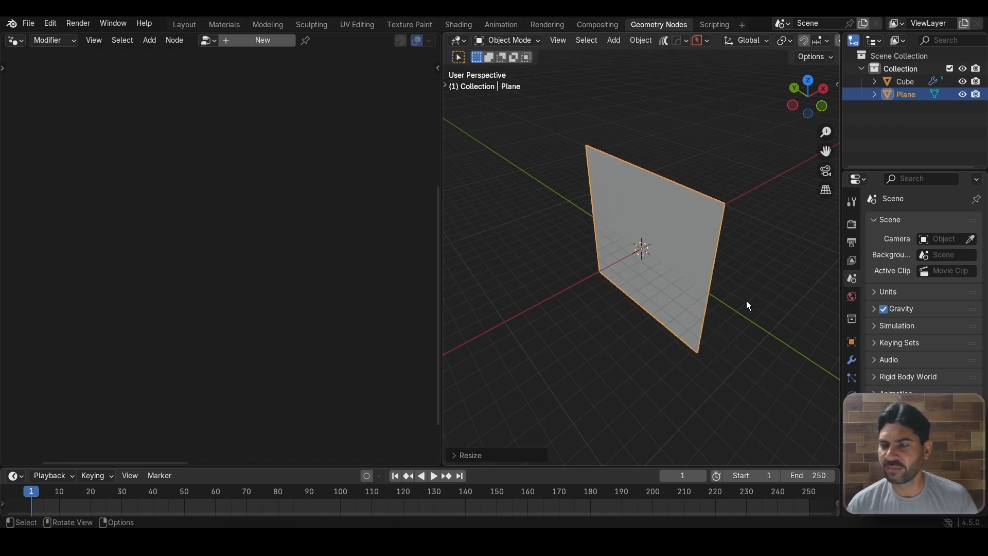
# - Apply the plane's object transform
pyautogui.moveTo(747, 305); pyautogui.dragTo(704, 239, button='middle')
pyautogui.hotkey('ctrl', 'a')
pyautogui.click(629, 326)
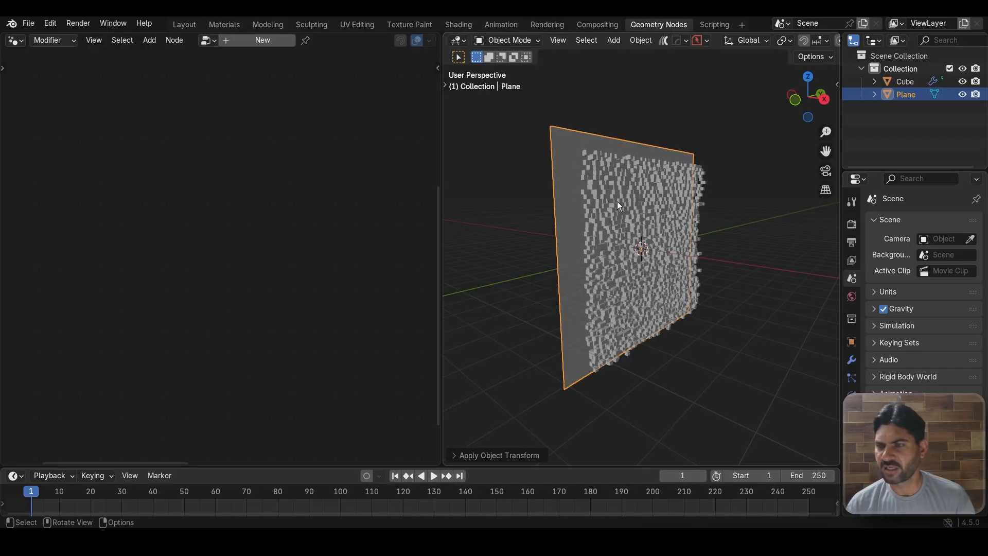
# - Create a new material on the plane and name it Background
pyautogui.click(852, 450)
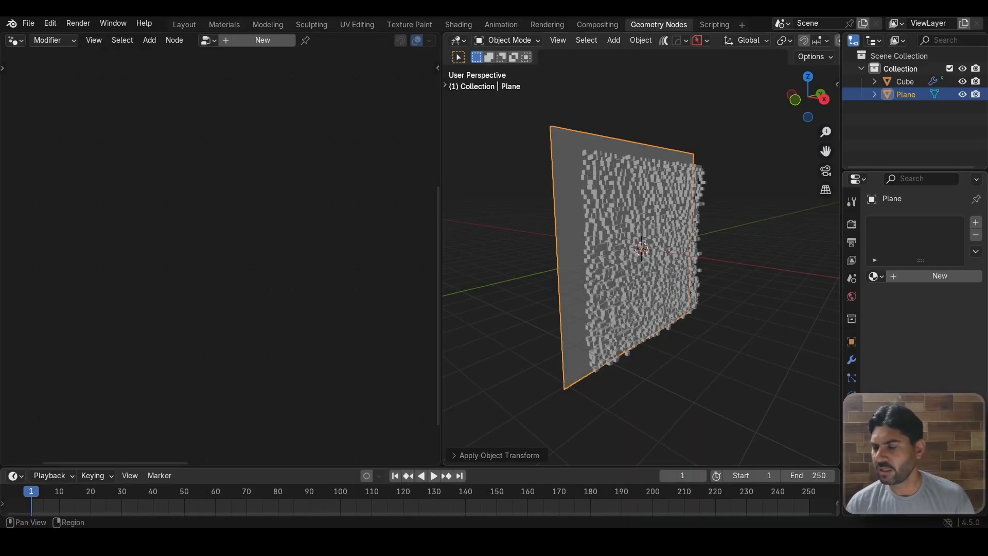
pyautogui.click(922, 276)
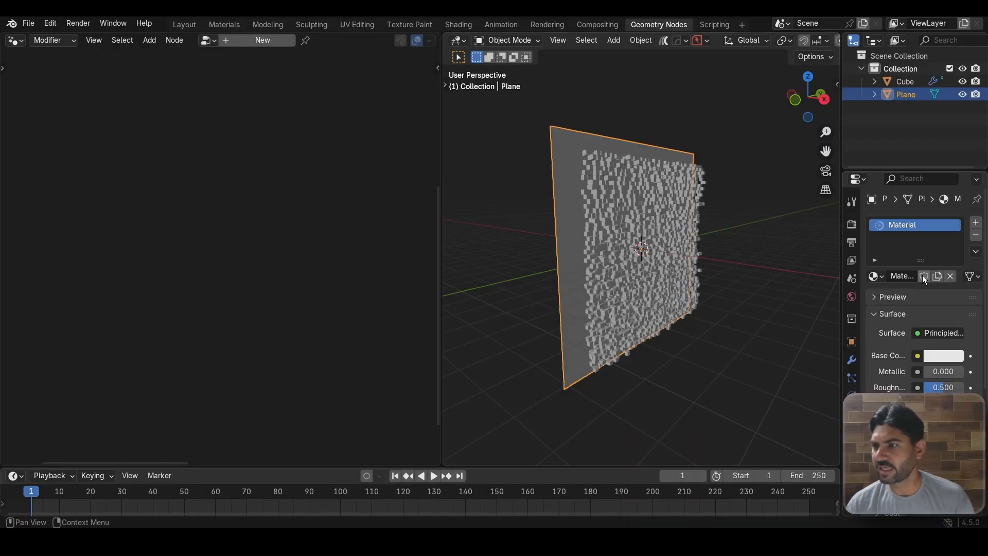
pyautogui.doubleClick(898, 276)
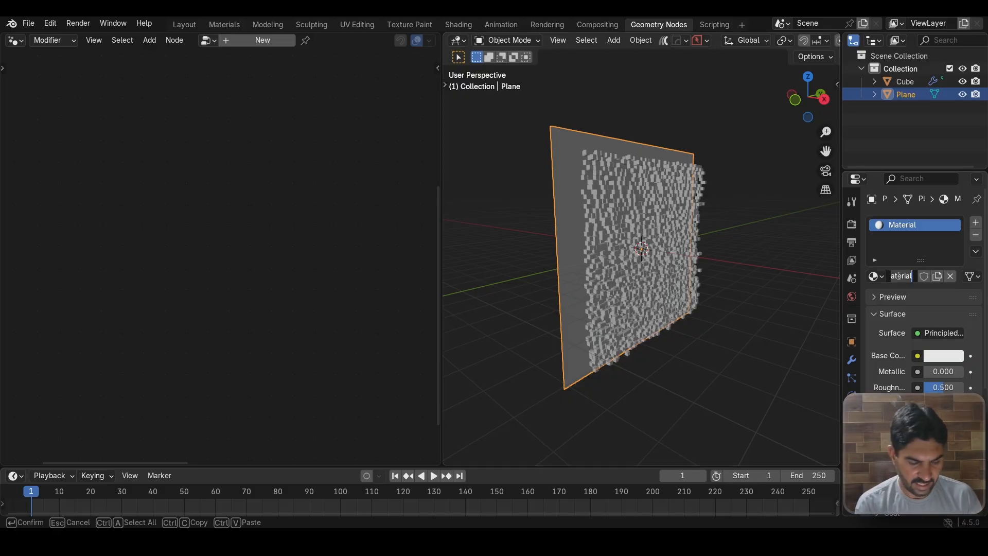
pyautogui.write('Backg')
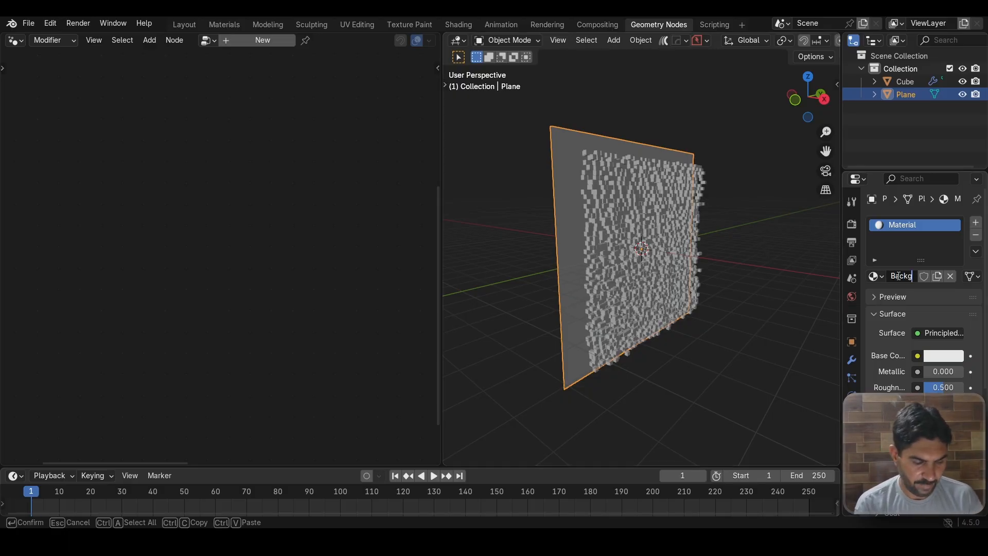
pyautogui.write('round')
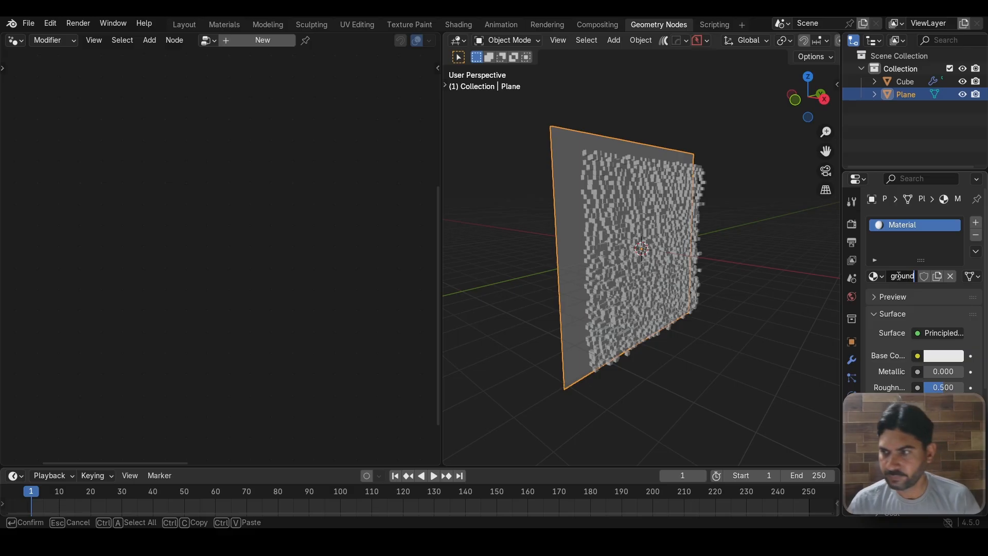
pyautogui.press('Return')
# - Create a new material on the Cube object and name it Cube
pyautogui.moveTo(835, 278); pyautogui.dragTo(812, 279)
pyautogui.click(624, 187)
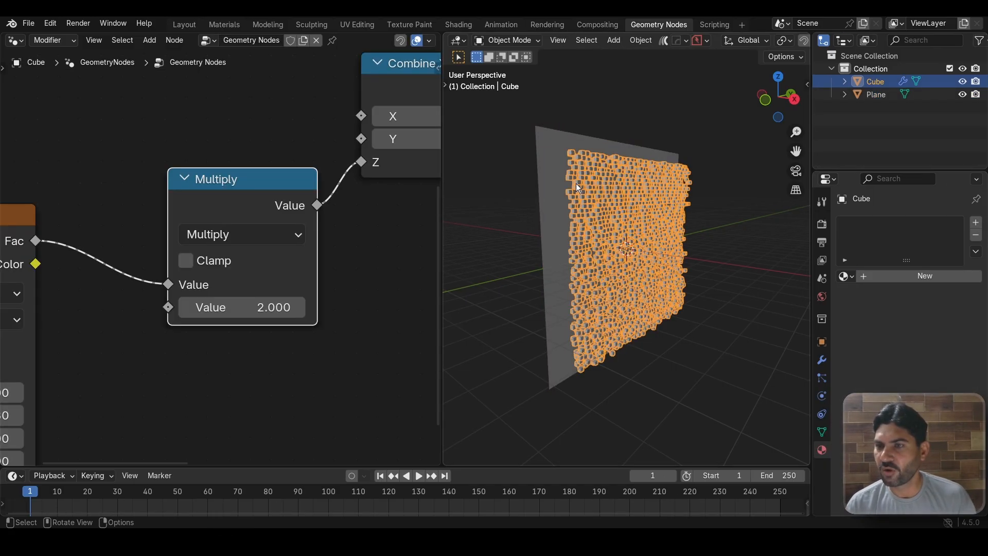
pyautogui.click(952, 276)
pyautogui.doubleClick(894, 278)
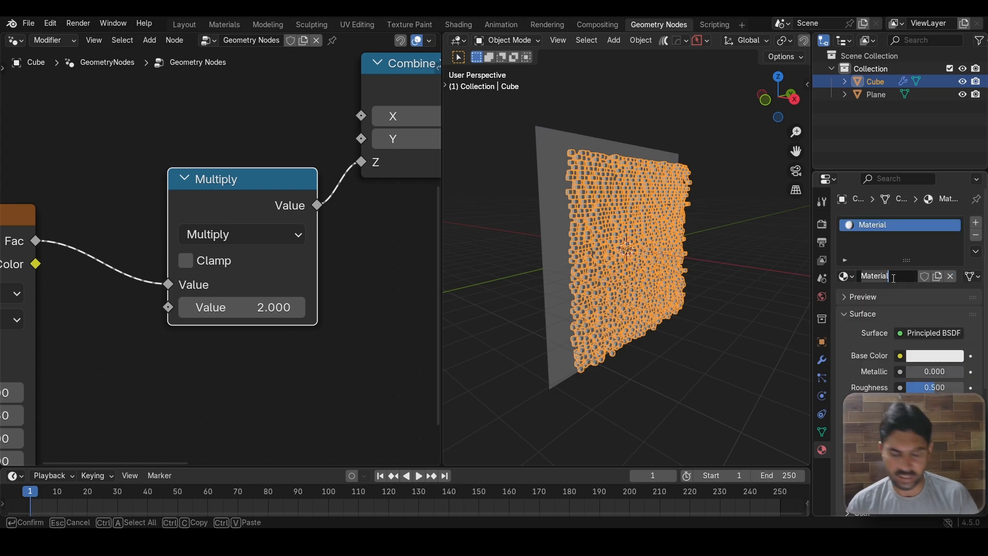
pyautogui.write('Cube')
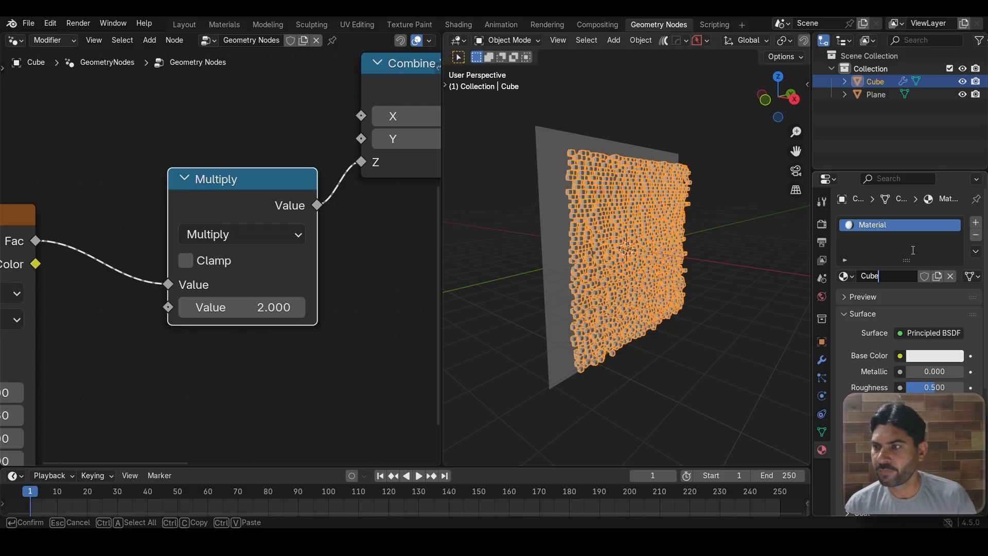
pyautogui.press('Return')
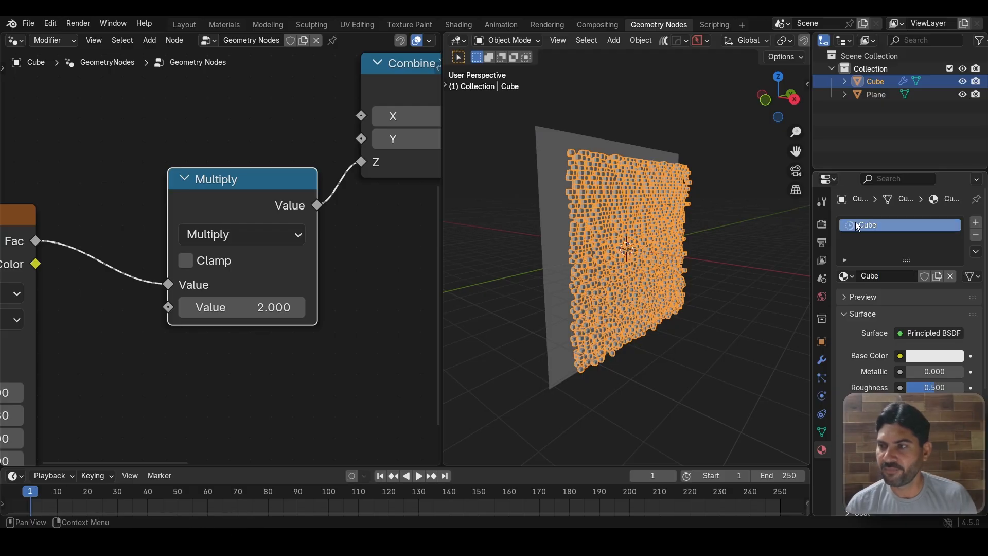
# - Move the Group Output node farther from Instance on Points to make room for another node
pyautogui.scroll(-4, 362, 261)
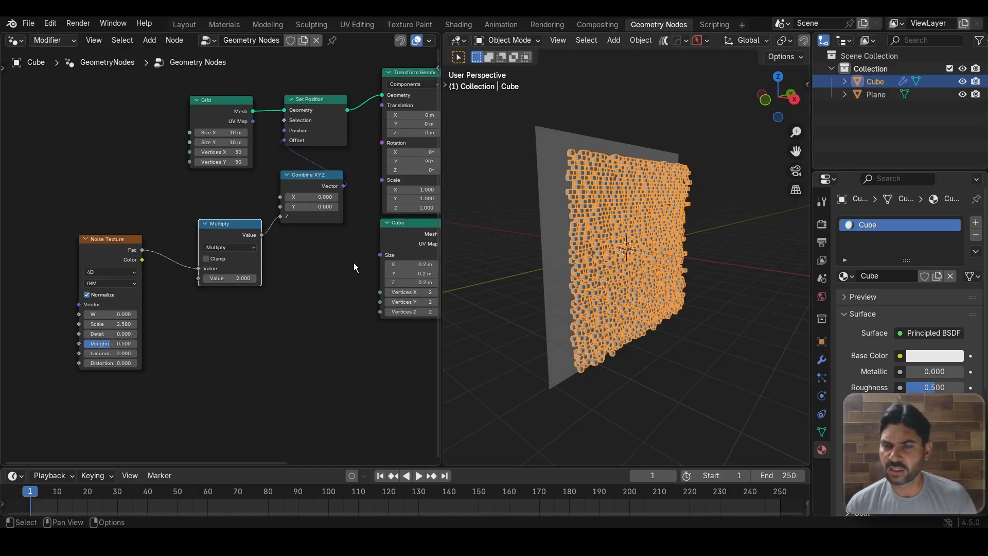
pyautogui.scroll(-4, 319, 277)
pyautogui.moveTo(297, 287); pyautogui.dragTo(105, 302, button='middle')
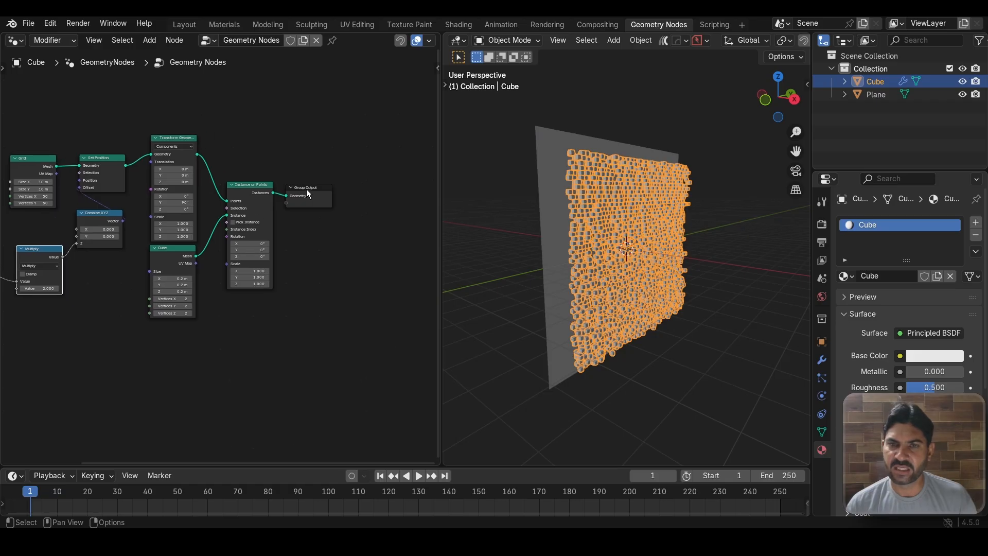
pyautogui.moveTo(307, 192); pyautogui.dragTo(378, 184)
# - Insert a Set Material node between Instance on Points and Group Output and assign it the Cube material
pyautogui.hotkey('shift', 'a')
pyautogui.write('set')
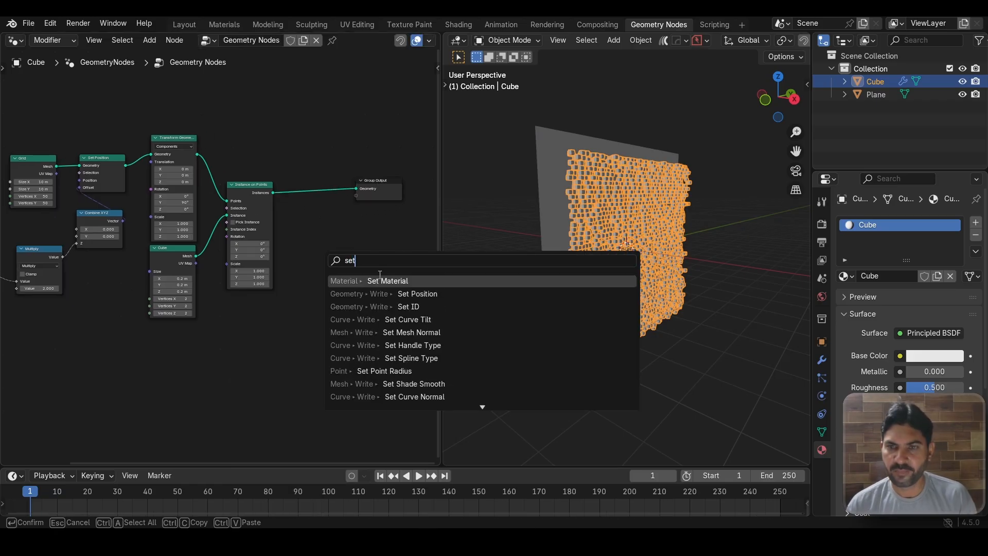
pyautogui.press('Return')
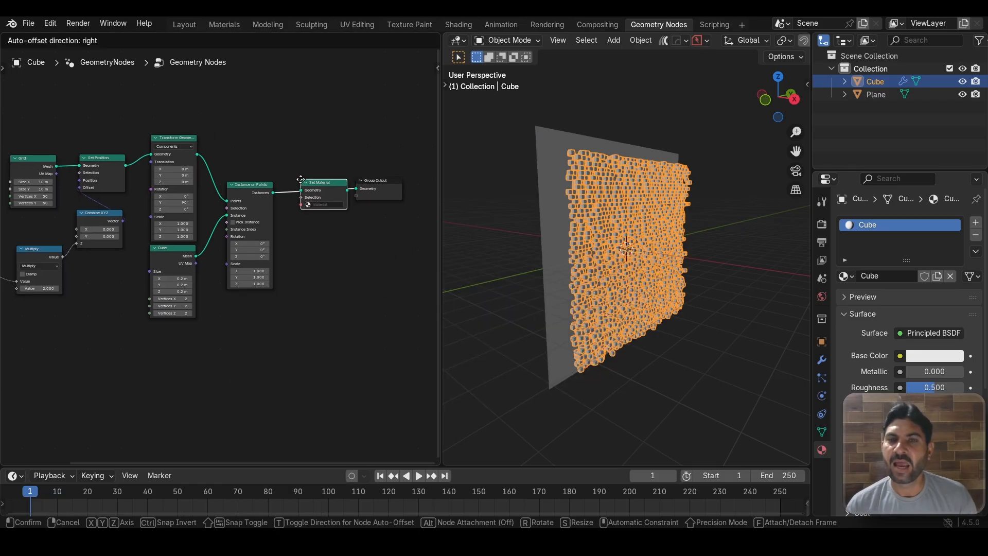
pyautogui.click(315, 218)
pyautogui.scroll(2, 313, 220)
pyautogui.click(362, 181)
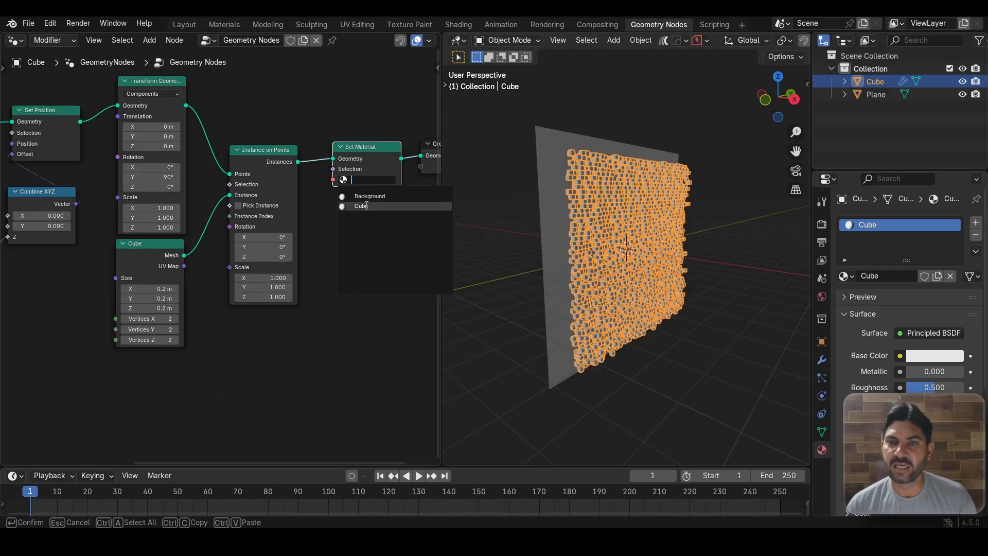
pyautogui.click(366, 205)
pyautogui.scroll(-2, 354, 243)
# - Select the background plane and switch to the Materials workspace to edit its Background material
pyautogui.scroll(5, 592, 236)
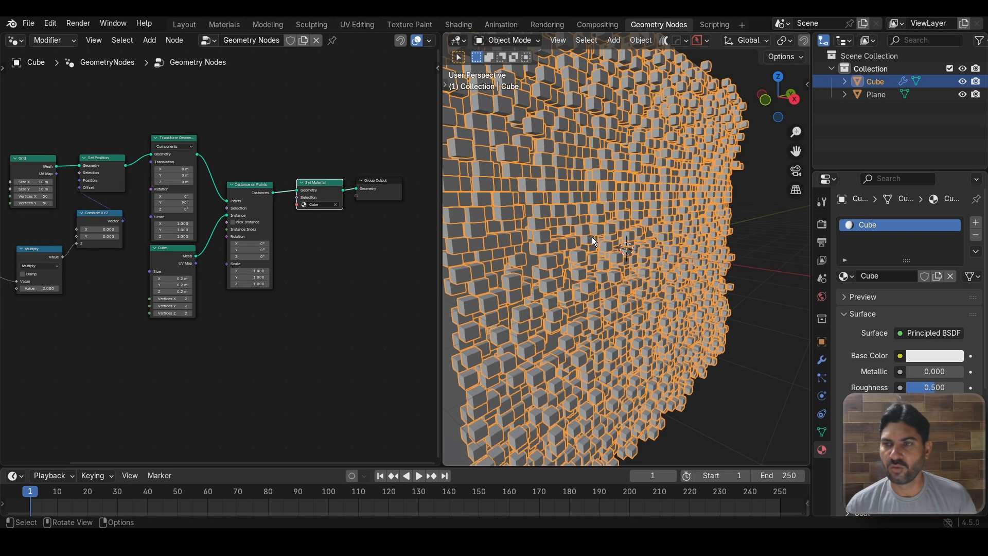
pyautogui.scroll(-5, 607, 209)
pyautogui.moveTo(651, 209); pyautogui.dragTo(641, 214, button='middle')
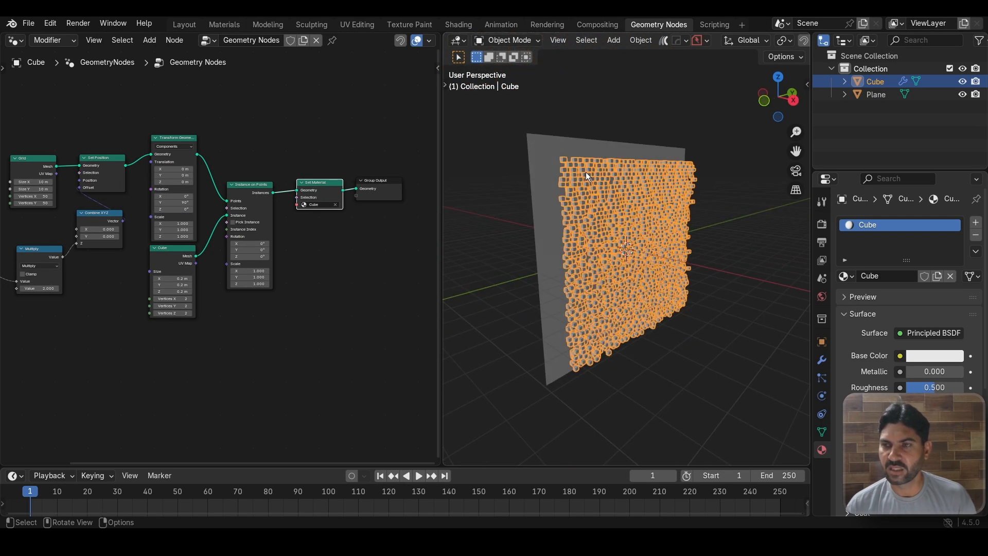
pyautogui.scroll(3, 626, 226)
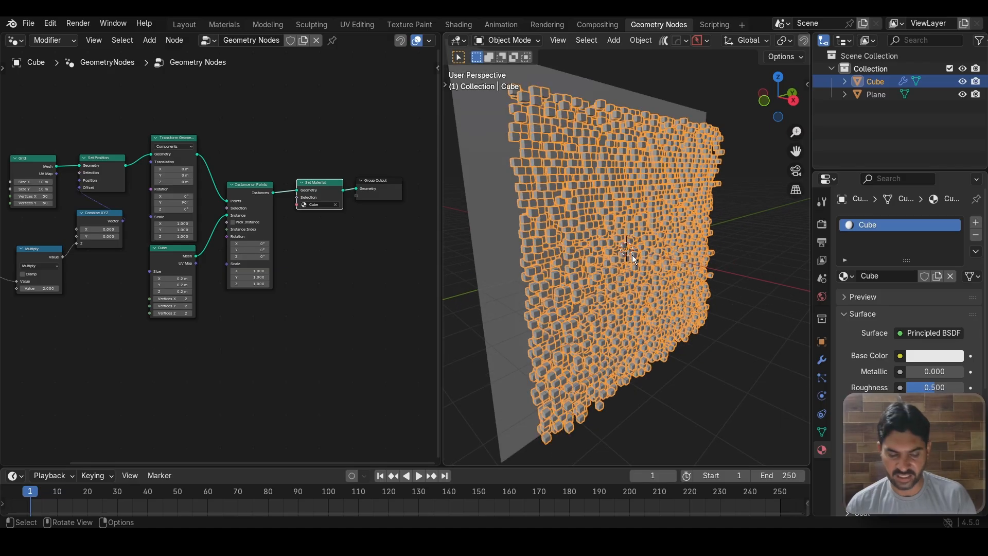
pyautogui.scroll(-4, 577, 295)
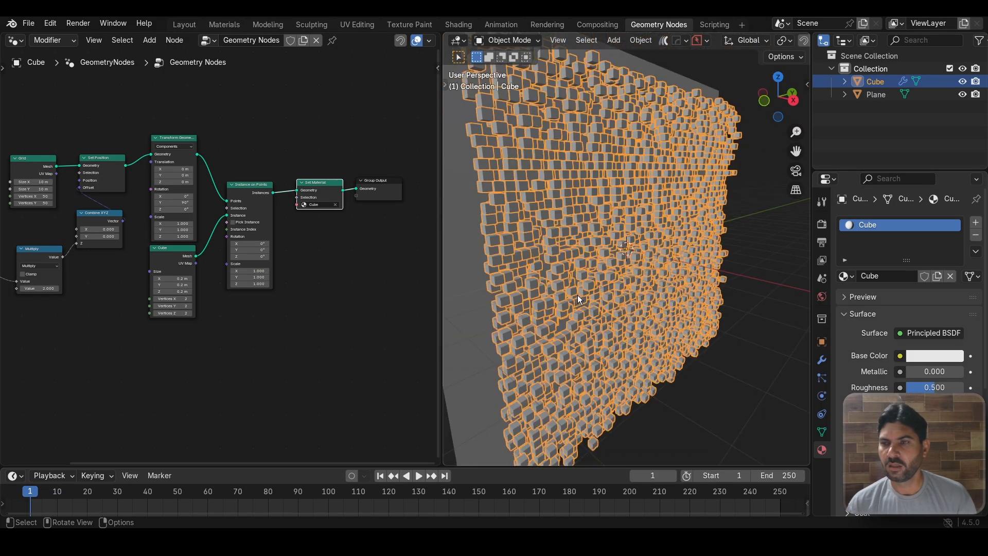
pyautogui.moveTo(620, 267)
pyautogui.mouseDown(button='middle')
pyautogui.moveTo(689, 260)
pyautogui.moveTo(687, 290)
pyautogui.moveTo(631, 308)
pyautogui.moveTo(606, 302)
pyautogui.moveTo(636, 277)
pyautogui.mouseUp(button='middle')
pyautogui.click(576, 162)
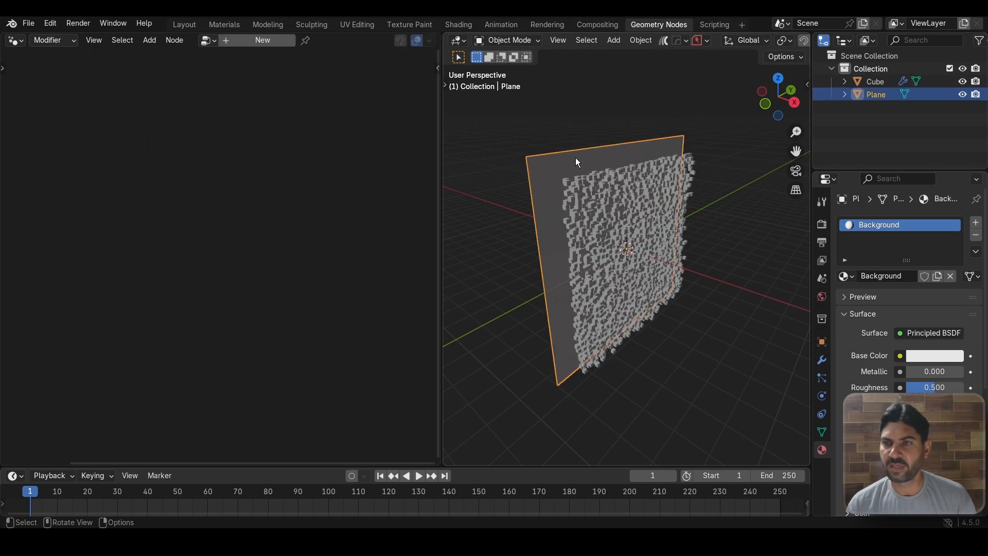
pyautogui.click(224, 25)
# - Delete the Principled BSDF node from the plane's Background material
pyautogui.scroll(4, 307, 163)
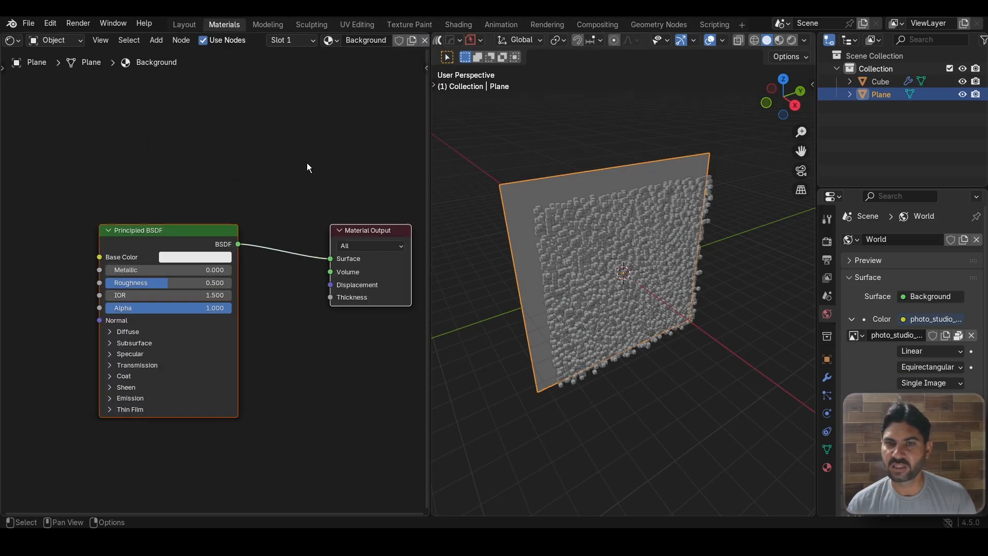
pyautogui.scroll(5, 536, 259)
pyautogui.scroll(-5, 536, 259)
pyautogui.moveTo(556, 255); pyautogui.dragTo(594, 249, button='middle')
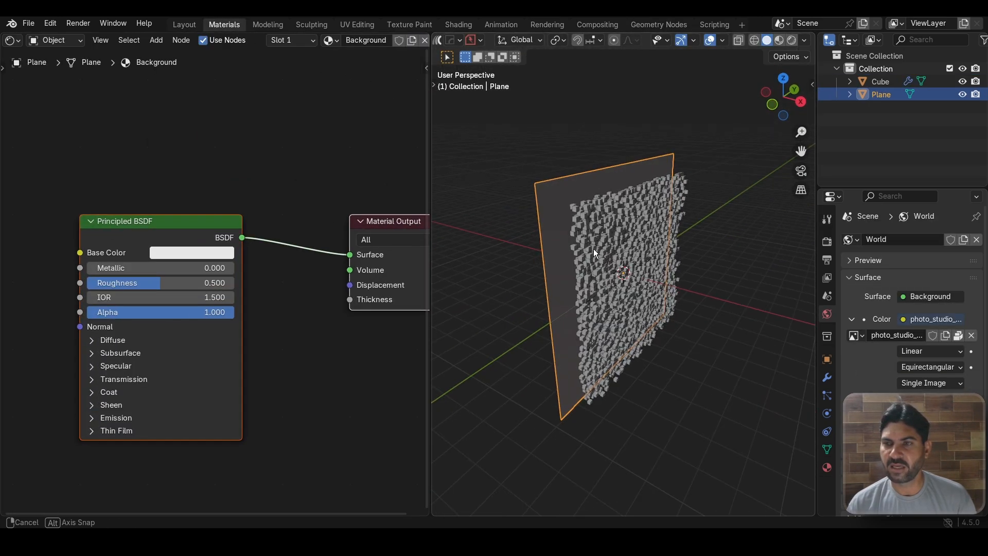
pyautogui.scroll(-2, 255, 180)
pyautogui.moveTo(258, 177); pyautogui.dragTo(239, 163, button='middle')
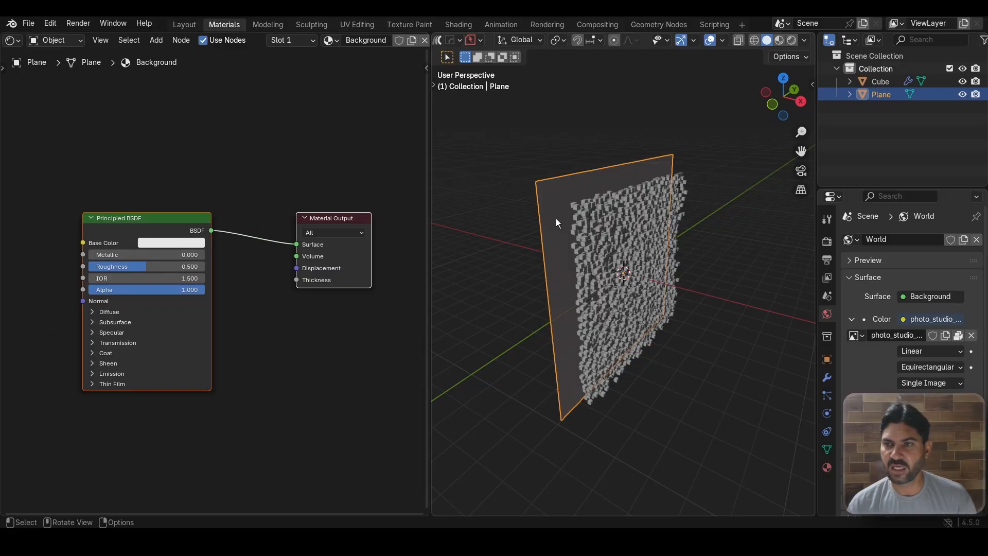
pyautogui.scroll(5, 556, 219)
pyautogui.scroll(-5, 514, 202)
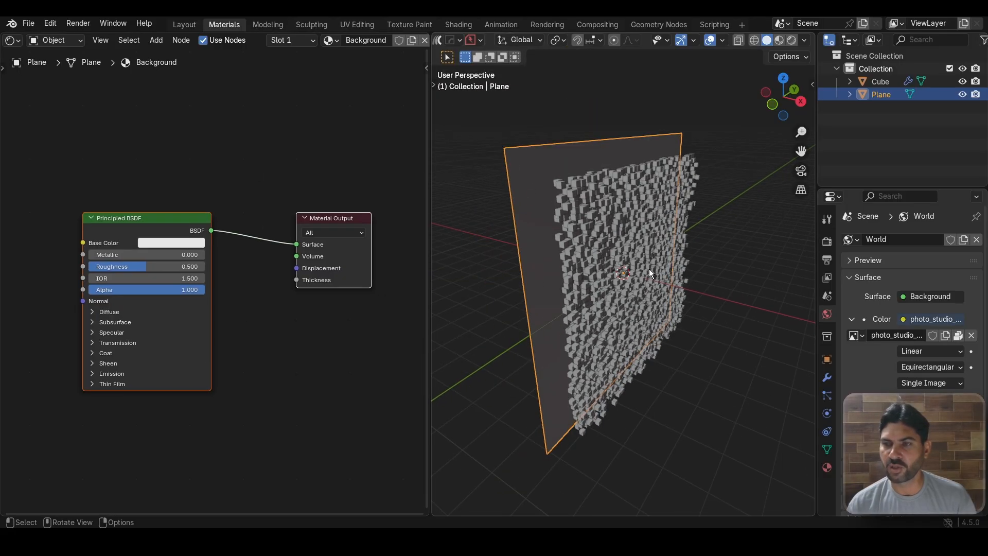
pyautogui.moveTo(278, 336); pyautogui.dragTo(291, 339, button='middle')
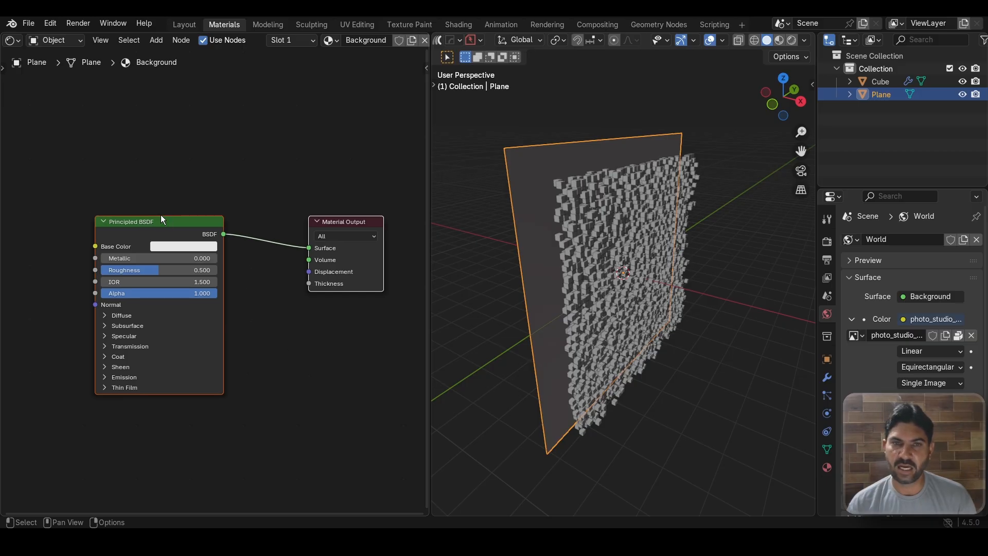
pyautogui.click(161, 228)
pyautogui.press('x')
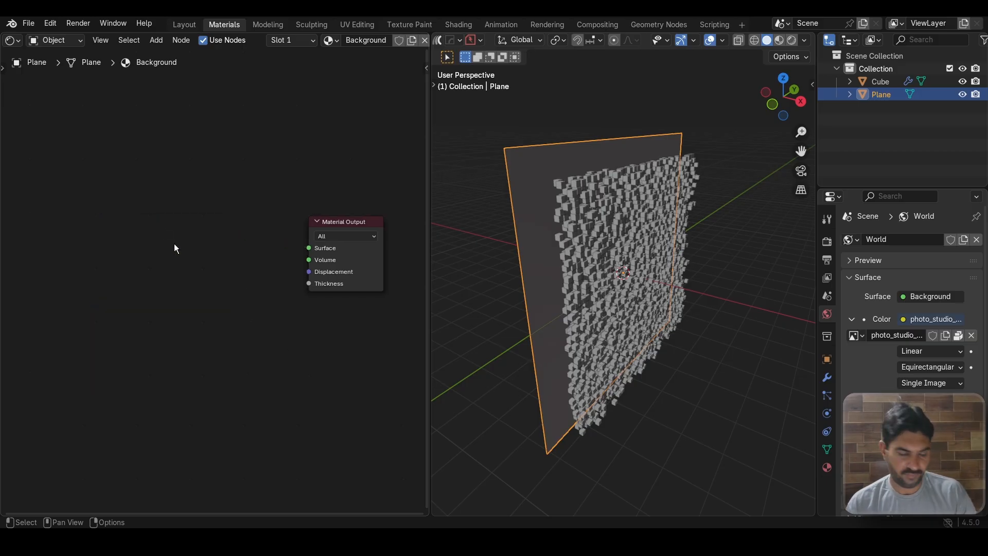
# - Add an Emission node to the Background material and connect it to the Material Output's Surface input
pyautogui.hotkey('shift', 'a')
pyautogui.write('e')
pyautogui.click(212, 270)
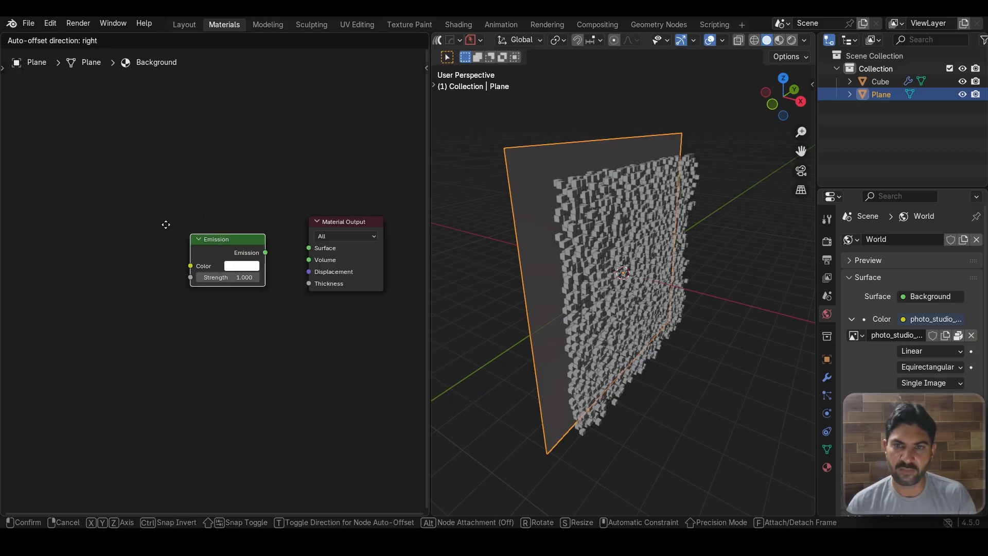
pyautogui.click(208, 231)
pyautogui.scroll(3, 204, 232)
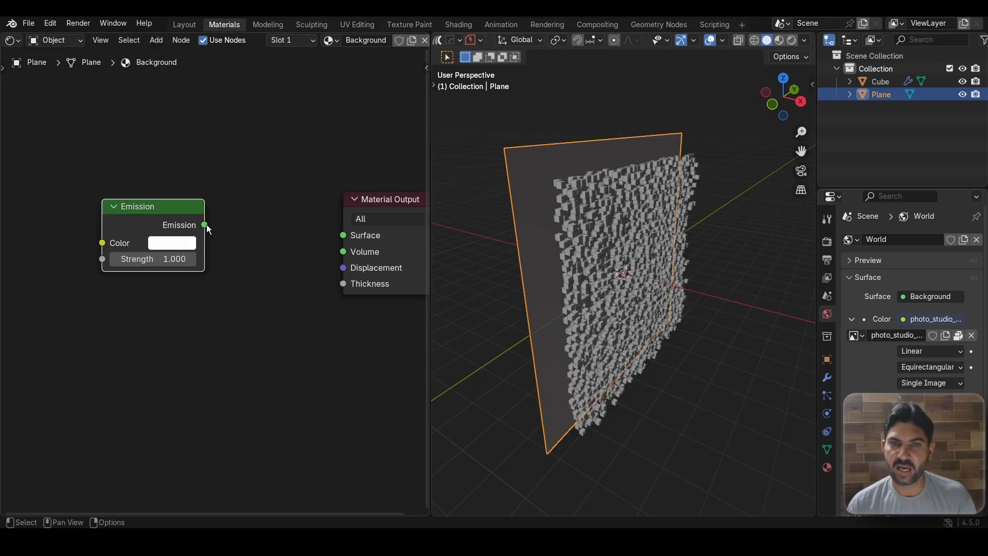
pyautogui.moveTo(205, 225); pyautogui.dragTo(331, 237)
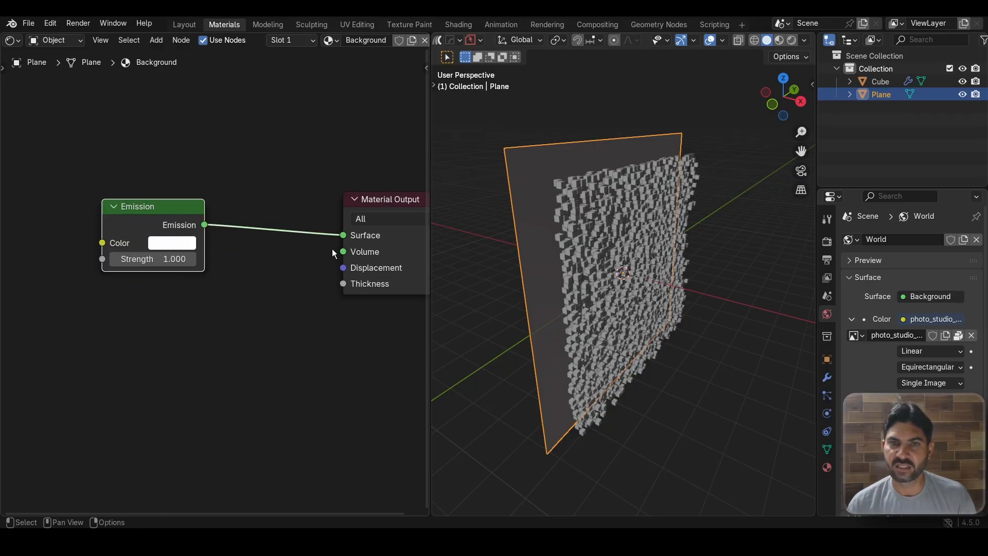
# - Move the Material Output node closer to the Emission node
pyautogui.scroll(-4, 332, 249)
pyautogui.moveTo(277, 333); pyautogui.dragTo(232, 345, button='middle')
pyautogui.moveTo(279, 233); pyautogui.dragTo(230, 234)
pyautogui.scroll(3, 616, 269)
pyautogui.scroll(-3, 616, 269)
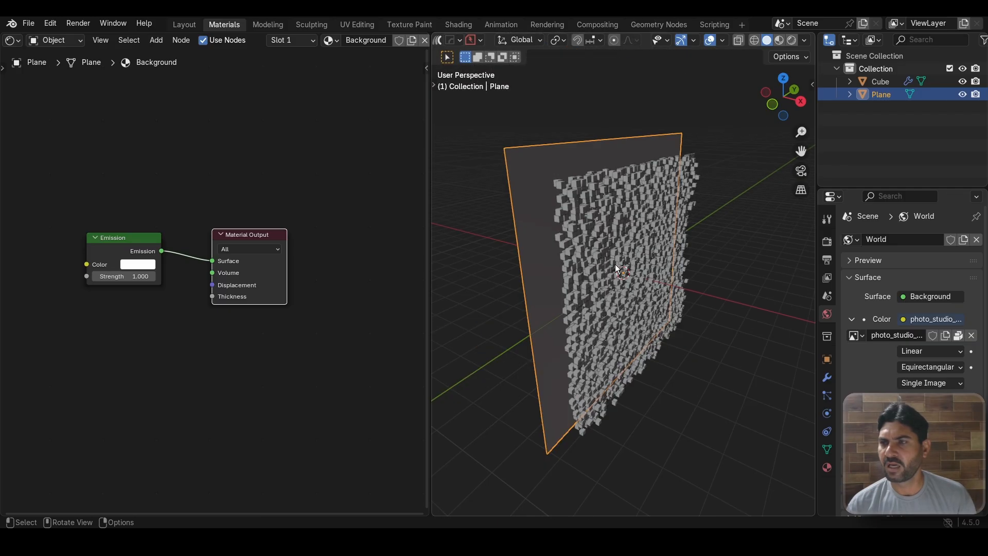
# - Show the viewport in rendered shading, set the render engine to EEVEE, and collapse the SimpleBake settings
pyautogui.click(792, 41)
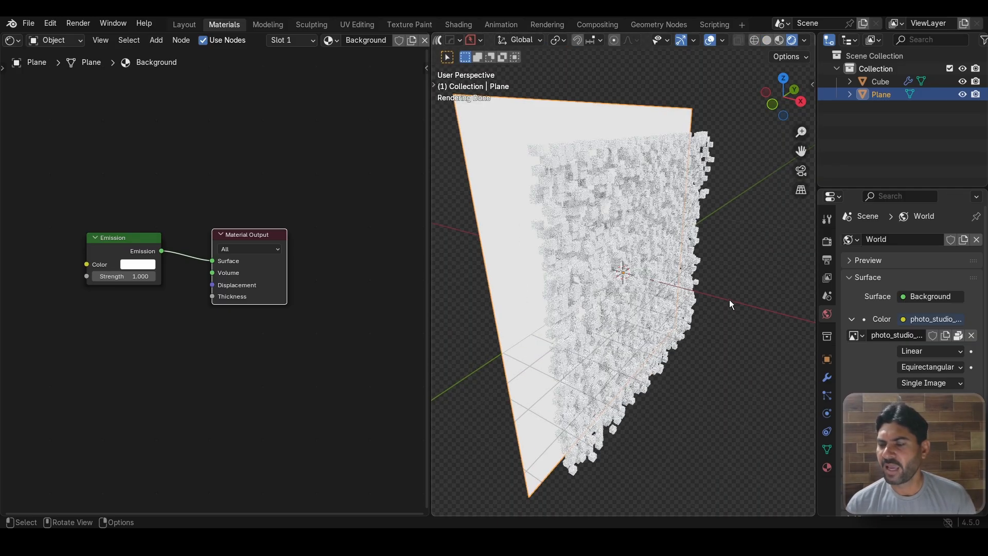
pyautogui.click(829, 243)
pyautogui.click(931, 241)
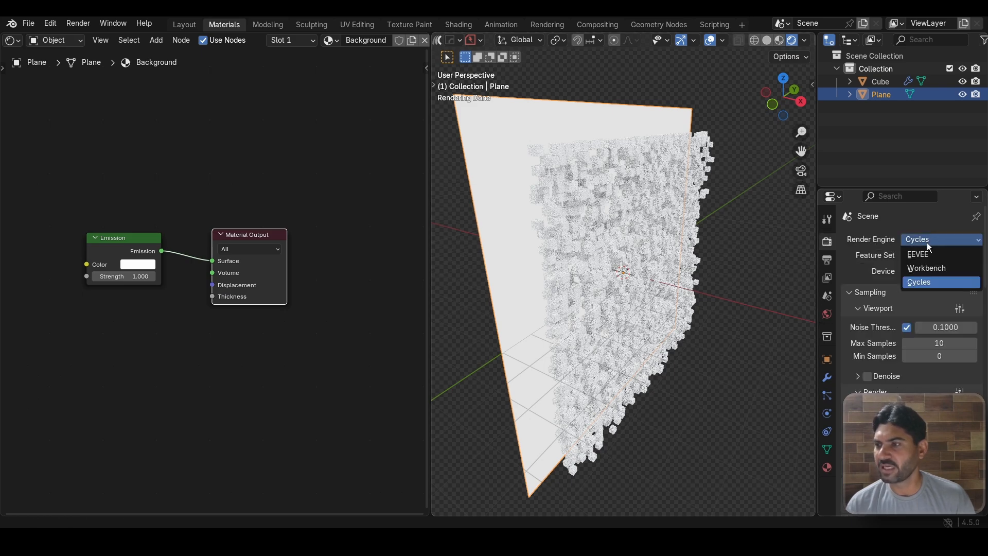
pyautogui.click(925, 256)
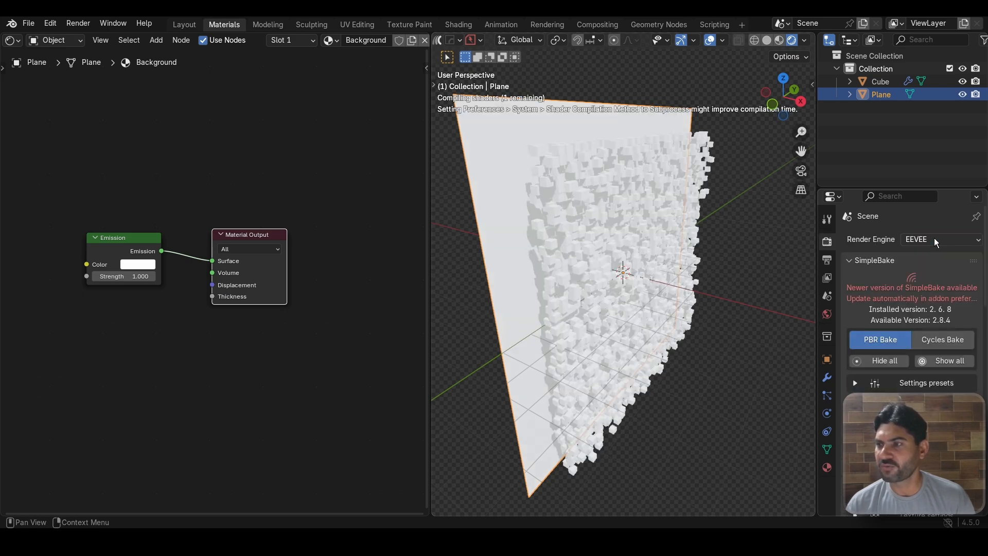
pyautogui.click(849, 261)
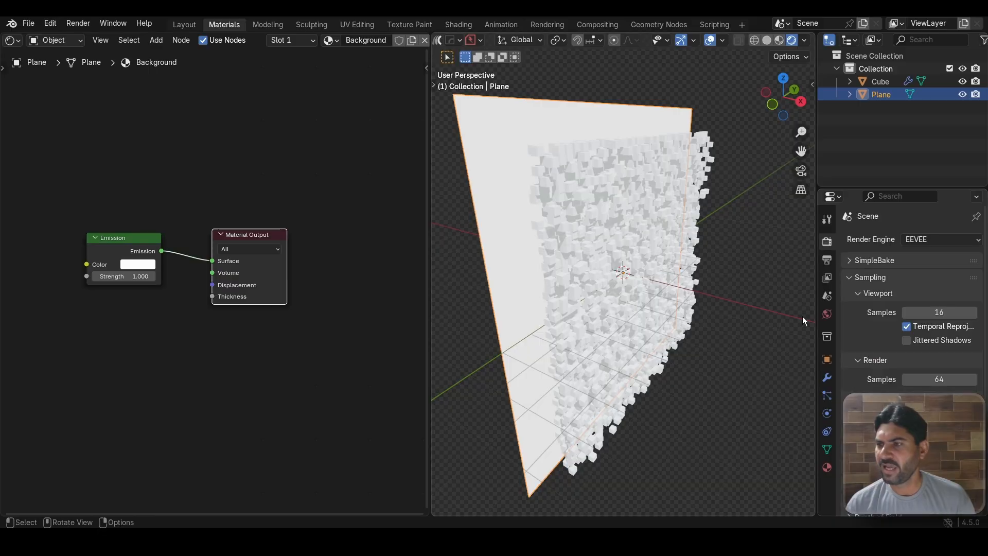
# - Lower the world background's strength until it no longer lights the cubes
pyautogui.moveTo(672, 289); pyautogui.dragTo(675, 257, button='middle')
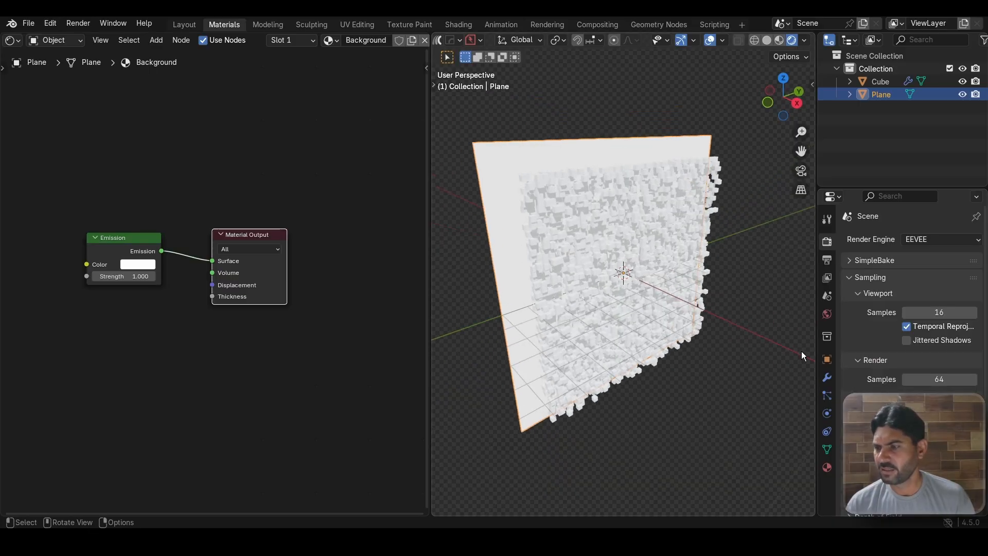
pyautogui.click(827, 314)
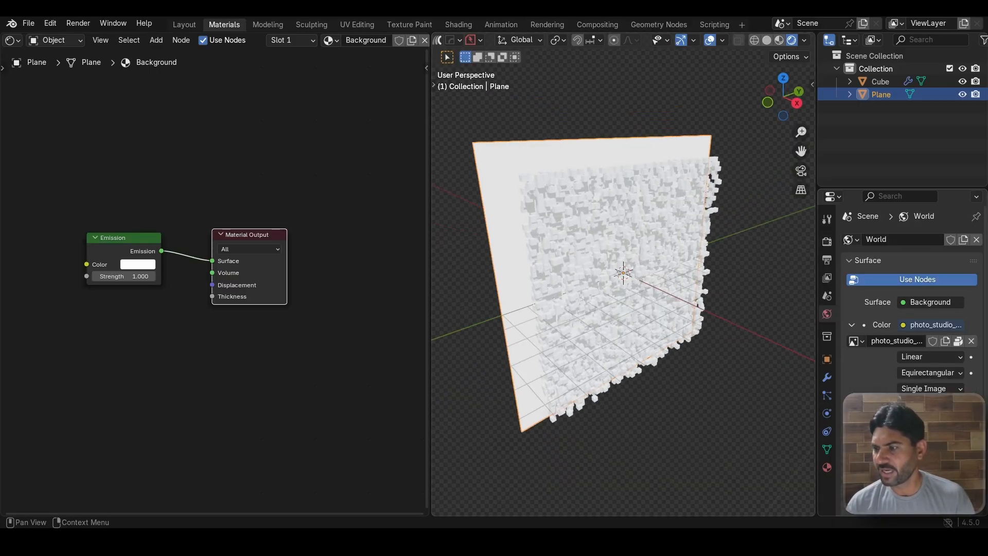
pyautogui.moveTo(931, 438); pyautogui.dragTo(895, 438)
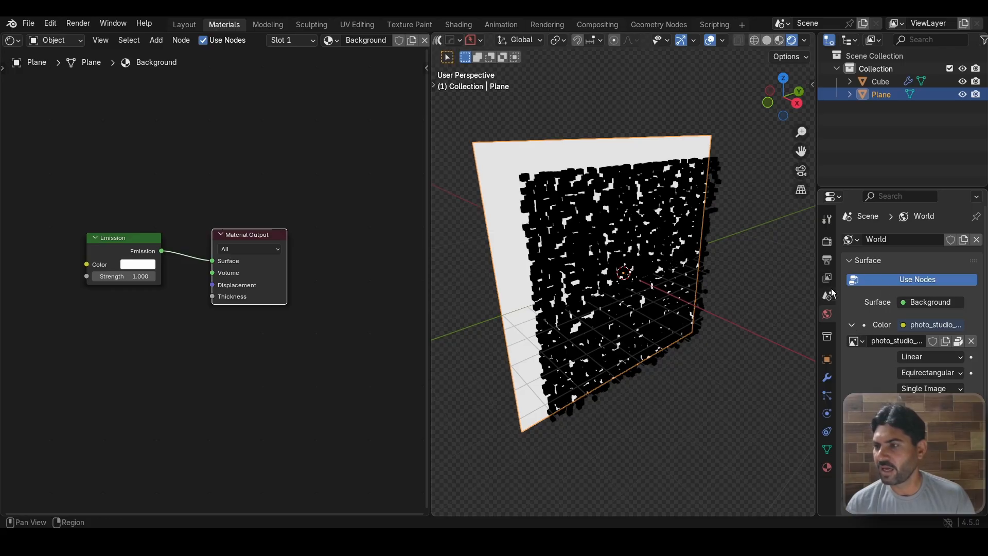
# - Turn off the transparent background in the render engine's Film settings
pyautogui.click(827, 260)
pyautogui.scroll(-6, 875, 349)
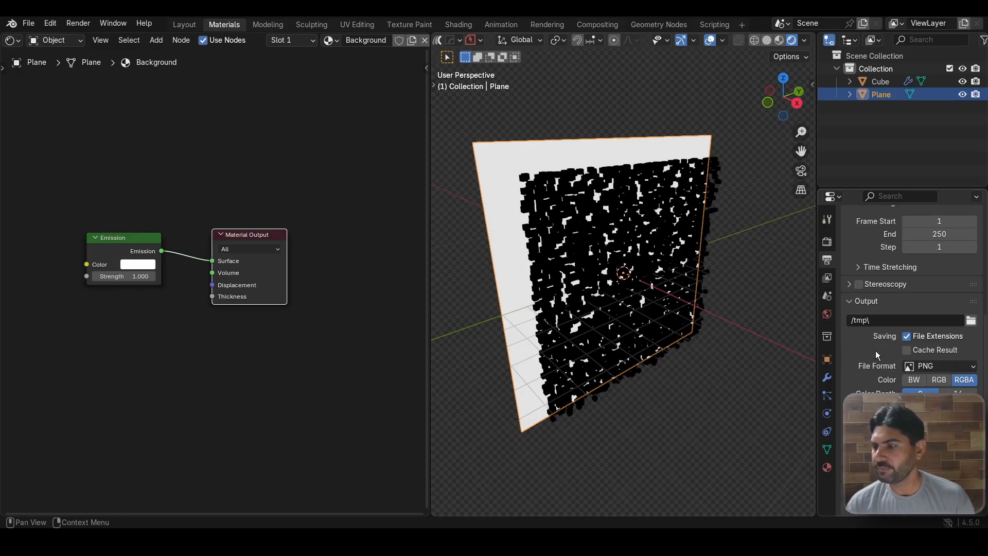
pyautogui.click(822, 244)
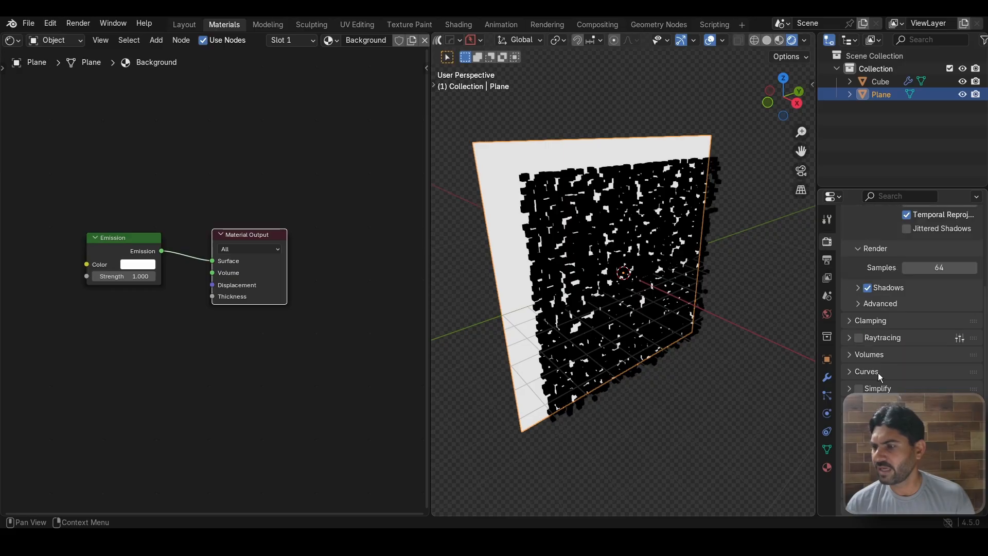
pyautogui.scroll(-3, 911, 309)
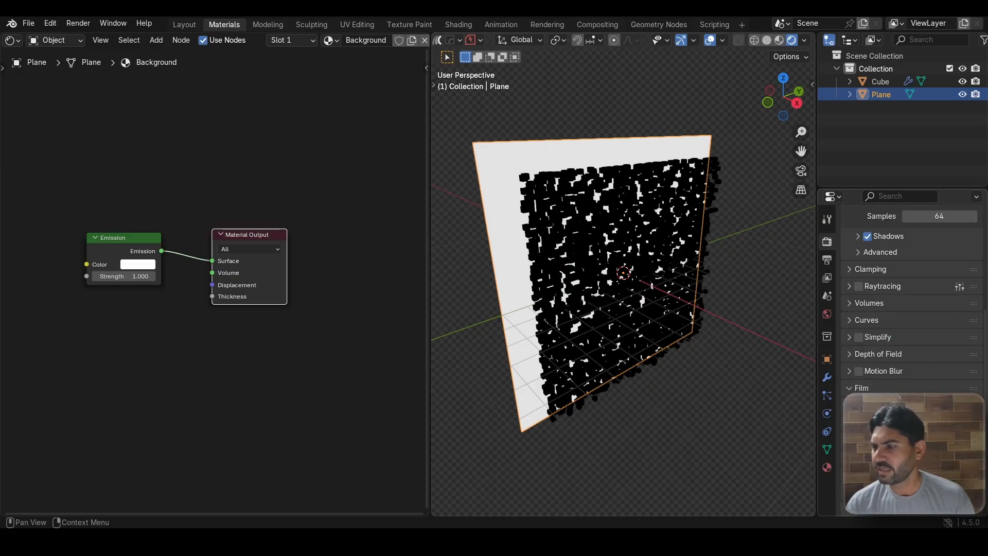
pyautogui.click(907, 422)
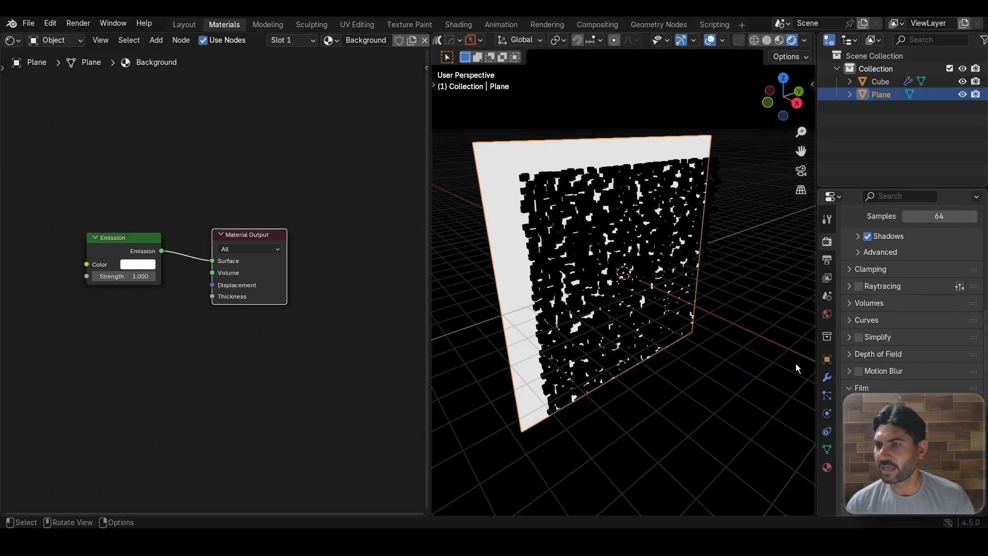
# - Set the plane's Emission color to a slightly darkened blue with hue about 0.633 and saturation about 0.972
pyautogui.scroll(3, 736, 346)
pyautogui.scroll(-4, 736, 345)
pyautogui.moveTo(737, 345); pyautogui.dragTo(679, 310, button='middle')
pyautogui.scroll(3, 658, 323)
pyautogui.scroll(-3, 658, 324)
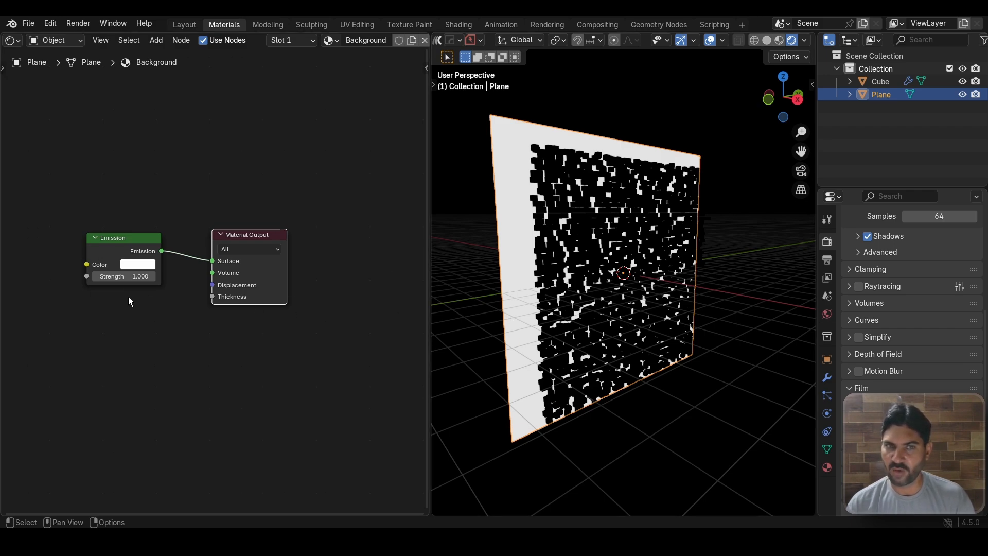
pyautogui.scroll(1, 131, 301)
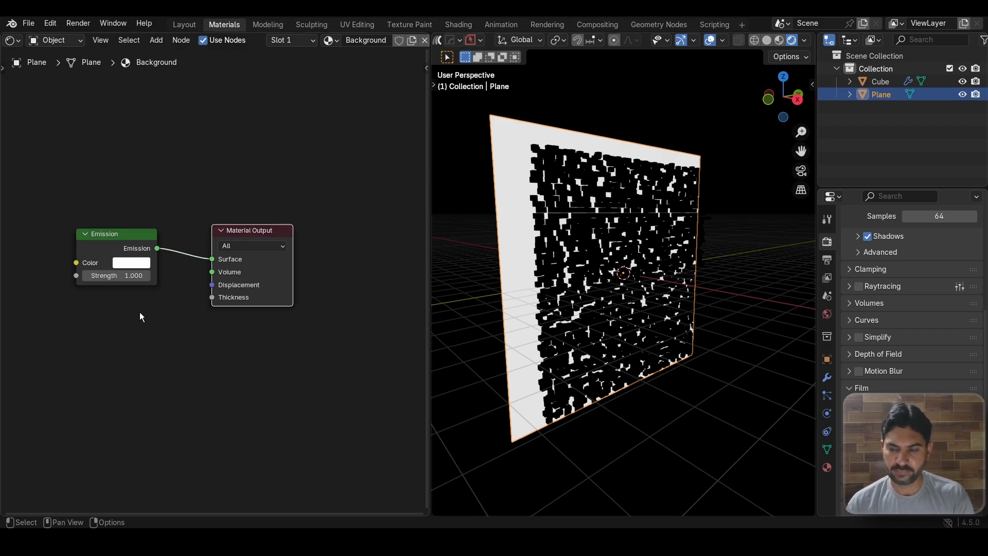
pyautogui.scroll(2, 137, 298)
pyautogui.moveTo(119, 301); pyautogui.dragTo(171, 322, button='middle')
pyautogui.scroll(1, 173, 289)
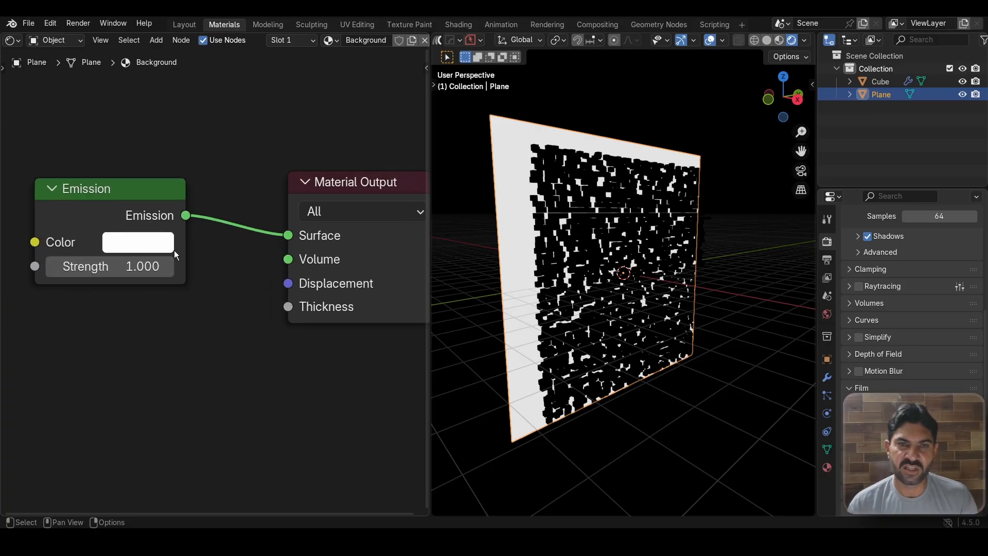
pyautogui.click(151, 243)
pyautogui.moveTo(209, 233); pyautogui.dragTo(239, 211)
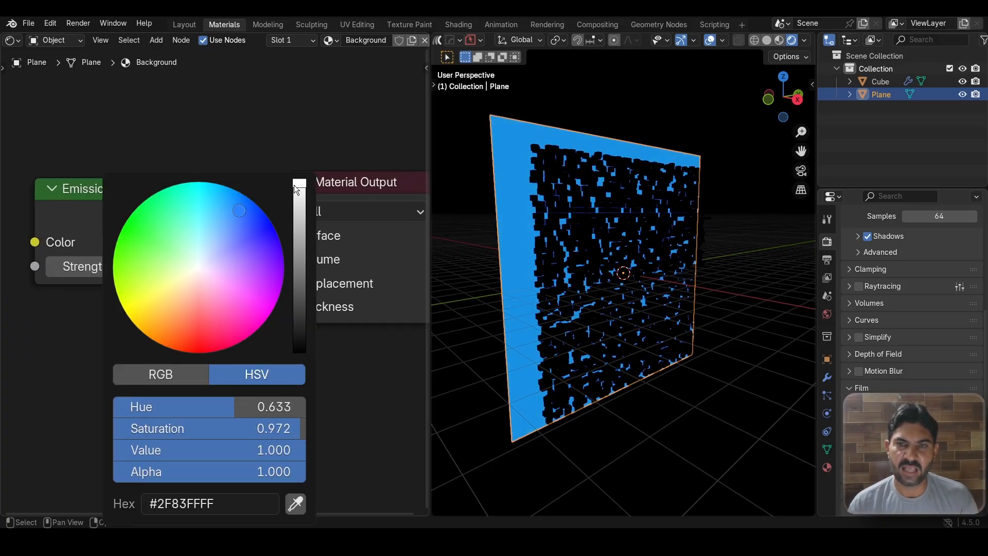
pyautogui.moveTo(295, 185); pyautogui.dragTo(300, 196)
# - Set the Emission strength of the Background material to 15
pyautogui.moveTo(87, 266); pyautogui.dragTo(224, 267)
pyautogui.click(90, 268)
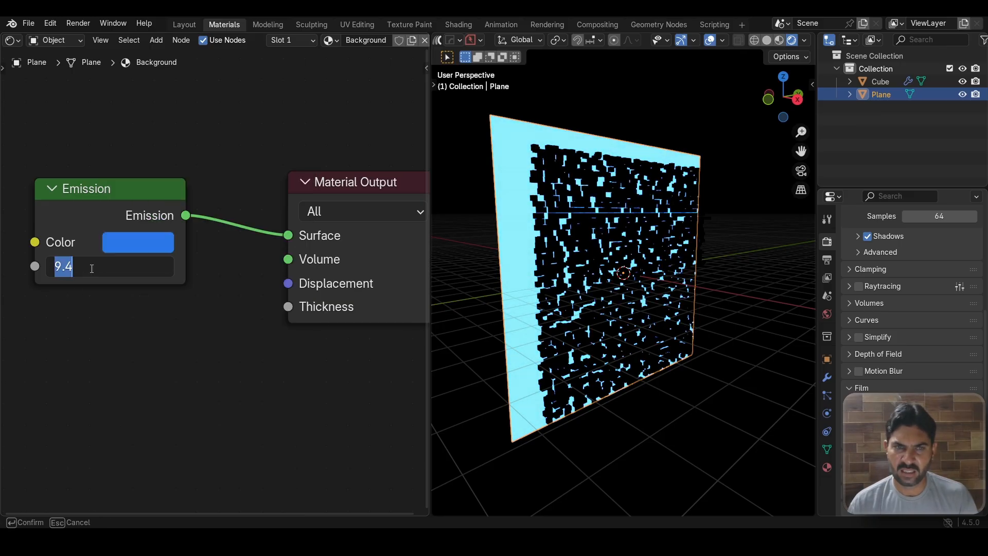
pyautogui.write('15')
pyautogui.press('Return')
pyautogui.moveTo(489, 267); pyautogui.dragTo(614, 279, button='middle')
pyautogui.scroll(-1, 301, 348)
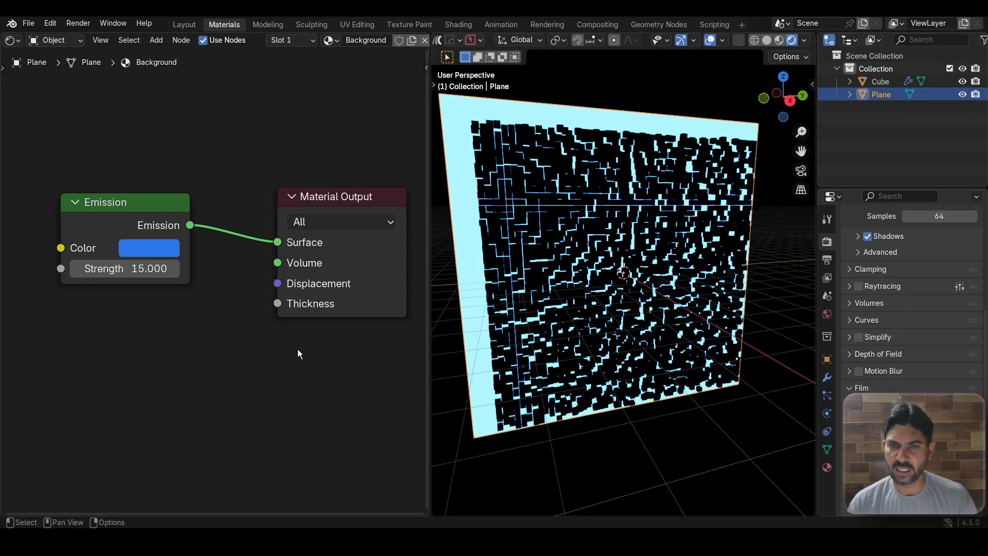
# - Select the cube wall and darken its Principled BSDF Base Color to near black
pyautogui.scroll(3, 540, 236)
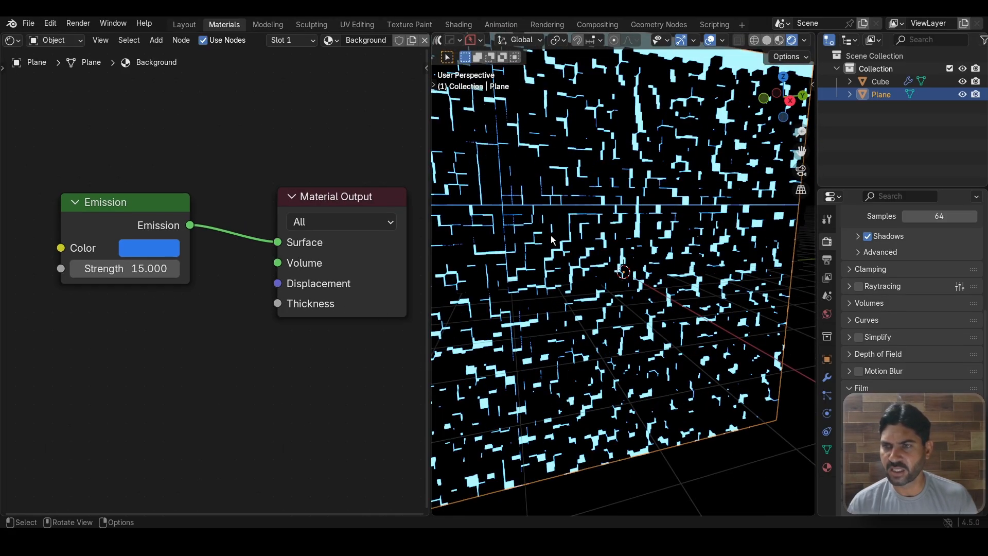
pyautogui.click(539, 172)
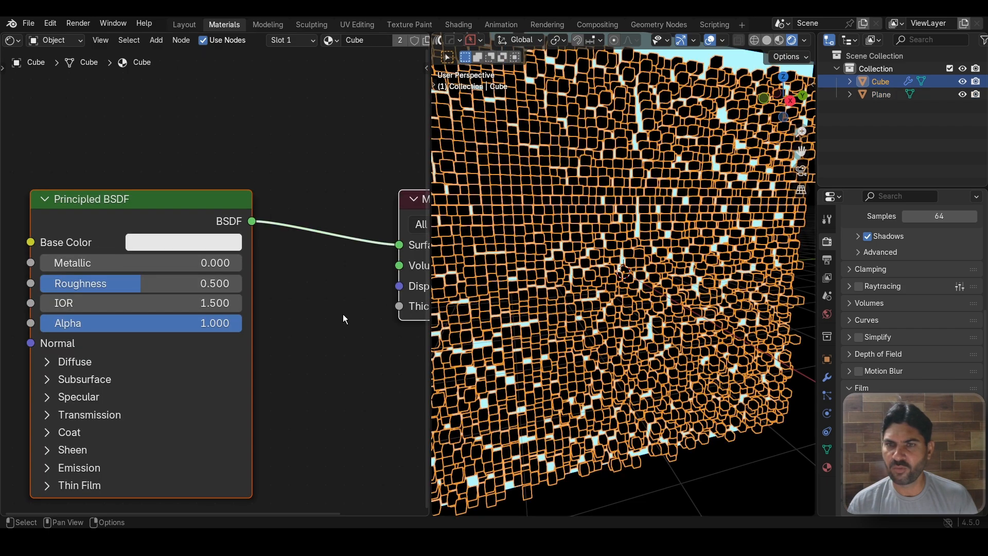
pyautogui.scroll(-2, 343, 314)
pyautogui.scroll(-1, 310, 325)
pyautogui.moveTo(310, 325); pyautogui.dragTo(312, 273, button='middle')
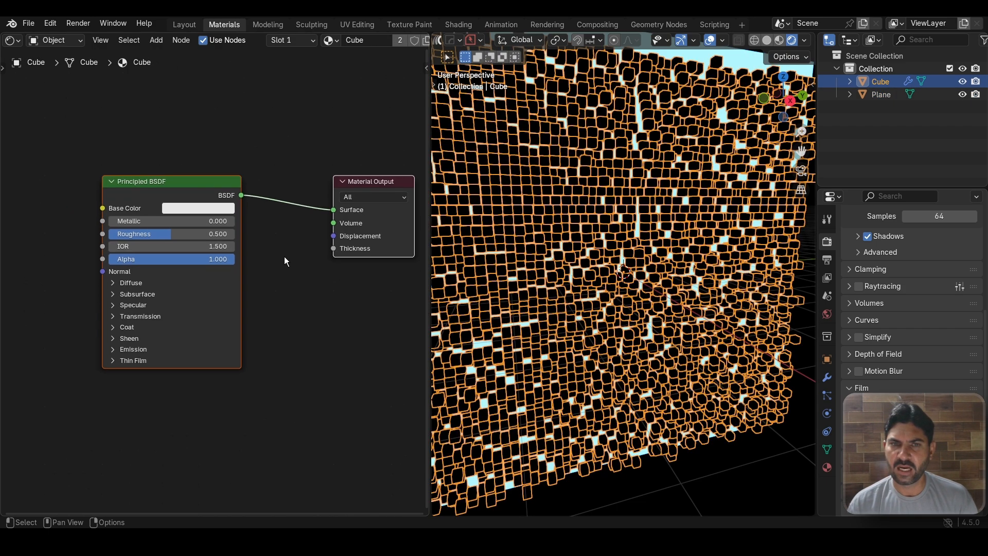
pyautogui.scroll(1, 284, 256)
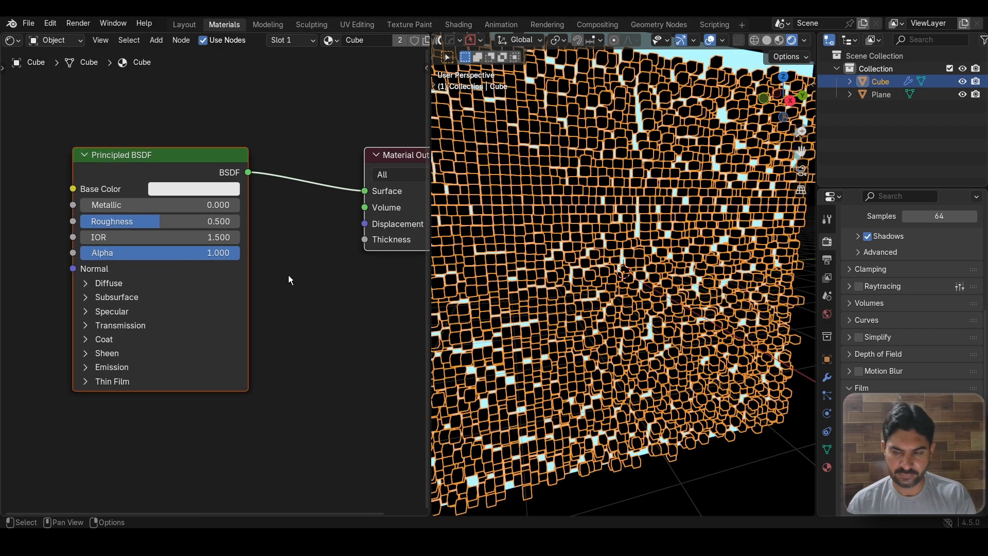
pyautogui.scroll(1, 283, 247)
pyautogui.scroll(-1, 274, 228)
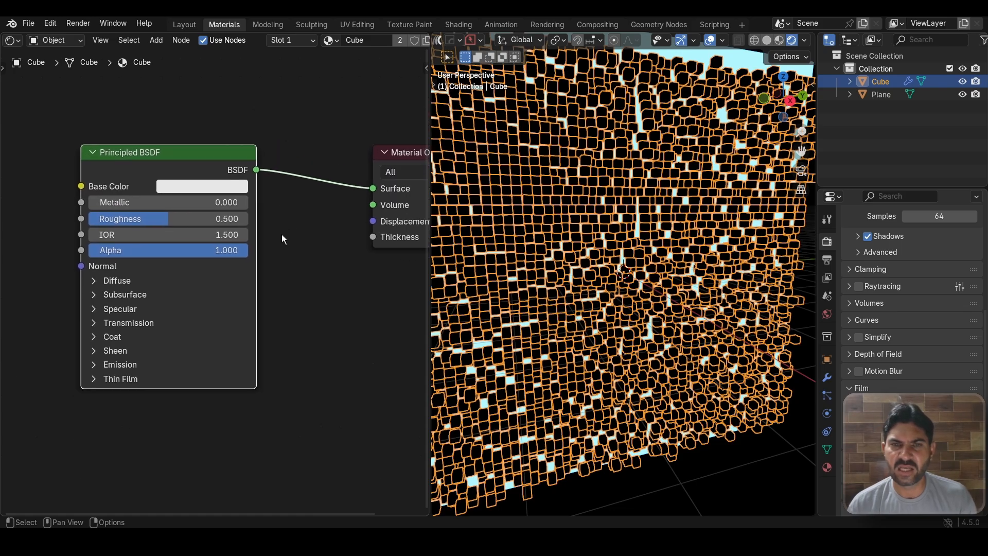
pyautogui.scroll(2, 191, 291)
pyautogui.click(234, 144)
pyautogui.moveTo(327, 193); pyautogui.dragTo(333, 304)
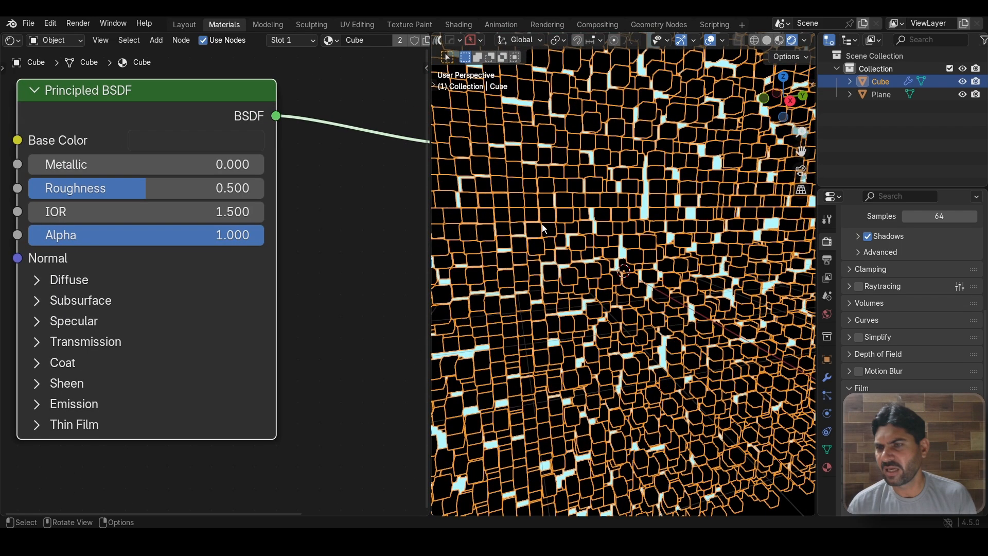
# - Turn off Scene World in the rendered viewport shading so the preview environment lights the cubes
pyautogui.scroll(-4, 564, 190)
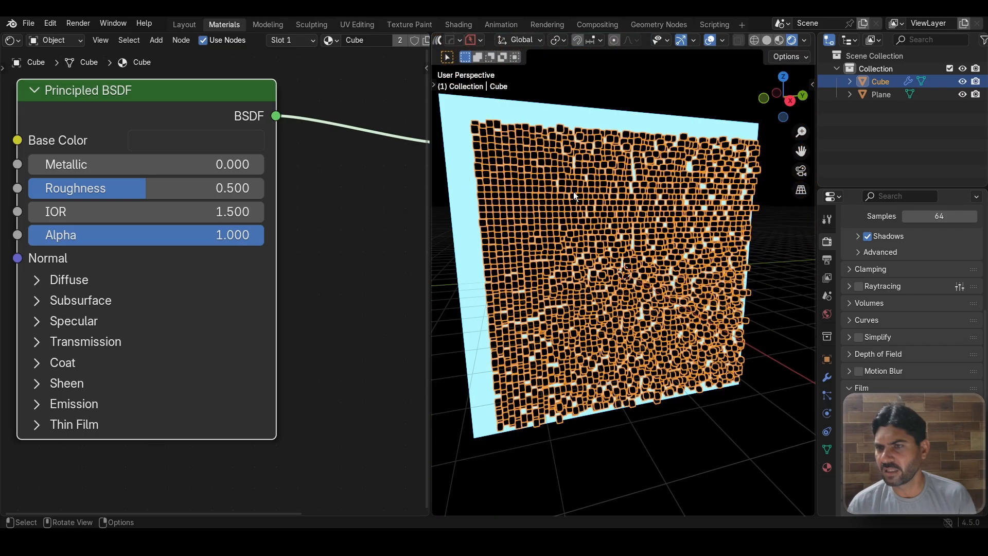
pyautogui.scroll(2, 574, 192)
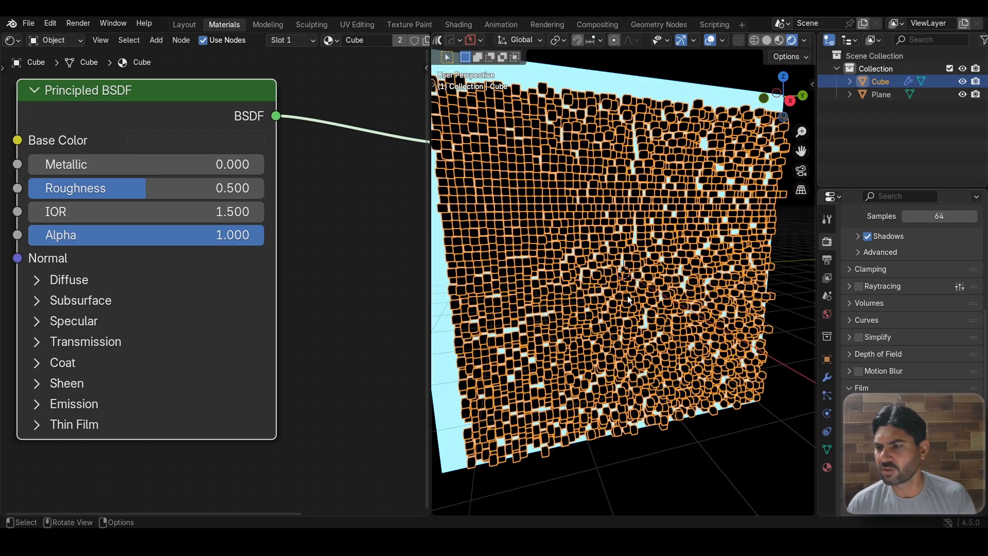
pyautogui.click(806, 40)
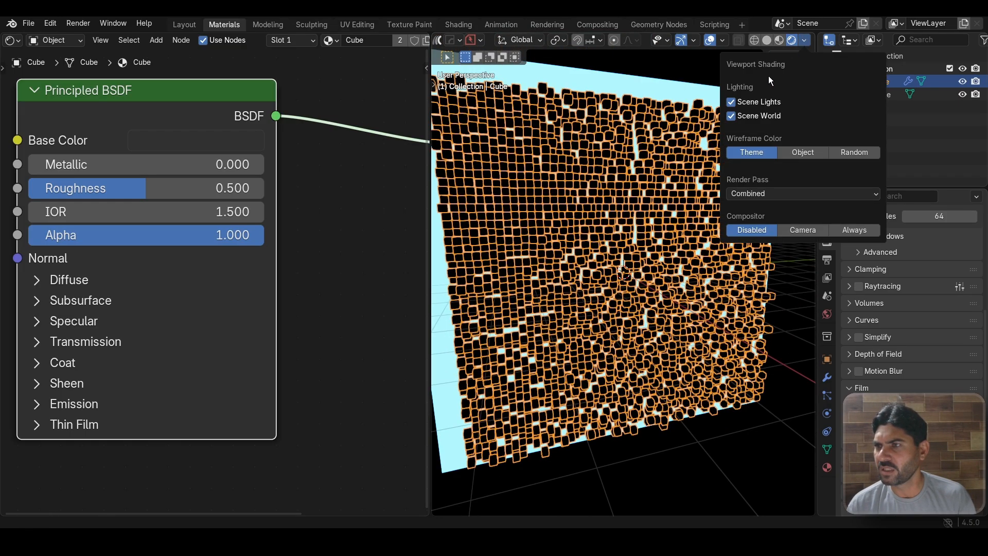
pyautogui.click(731, 115)
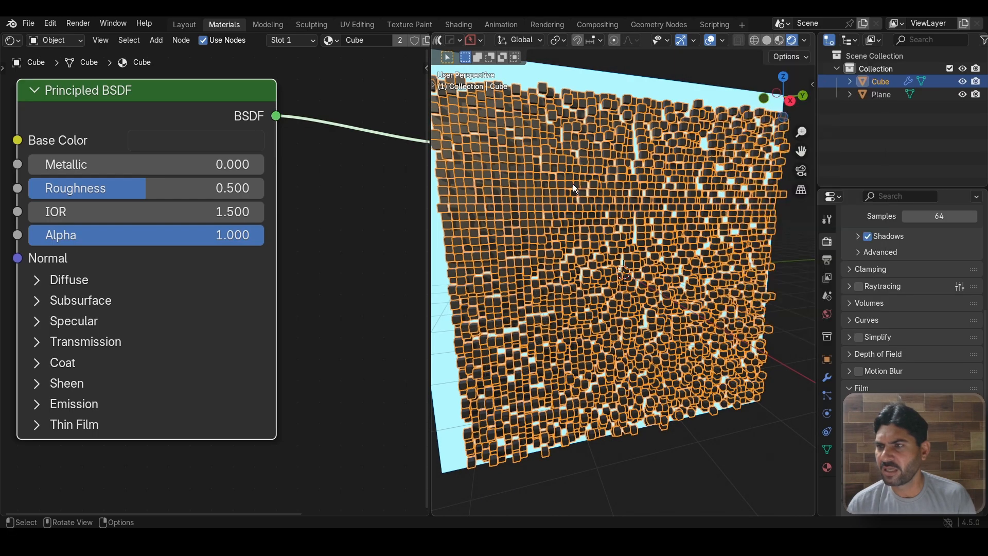
pyautogui.scroll(5, 576, 193)
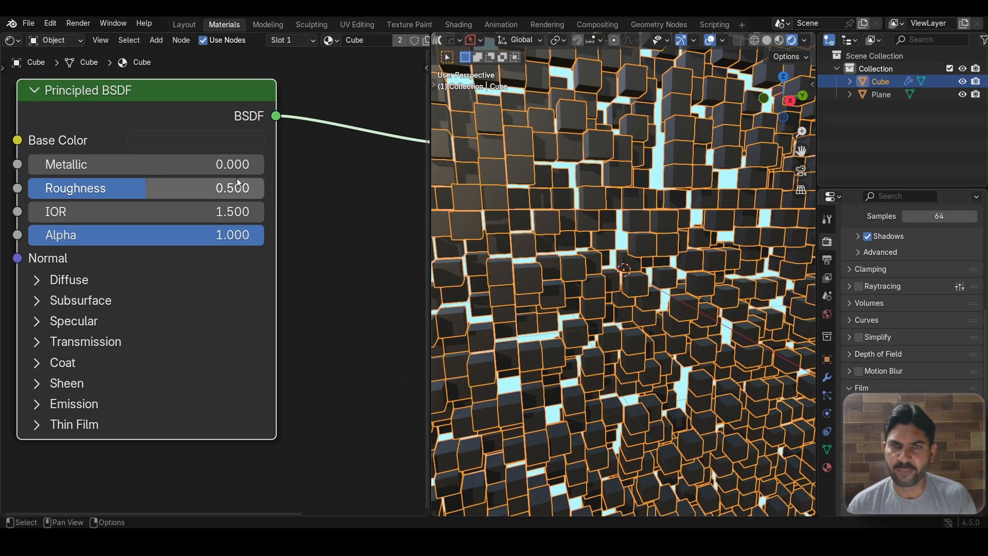
# - Set the cube material's Metallic to 1.000, Roughness to 0.198 and Subsurface Weight to 1.000
pyautogui.click(212, 146)
pyautogui.moveTo(325, 299); pyautogui.dragTo(324, 304)
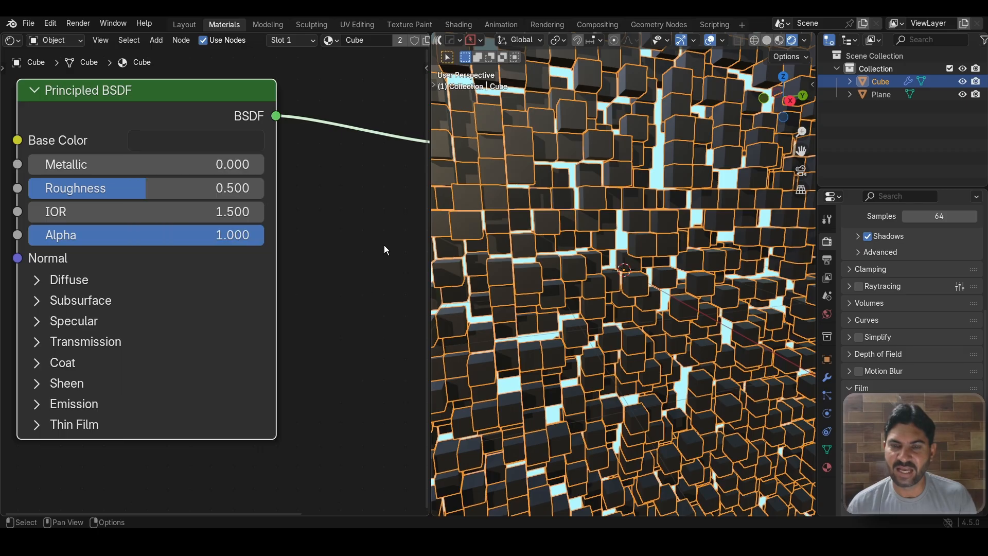
pyautogui.moveTo(110, 165); pyautogui.dragTo(264, 165)
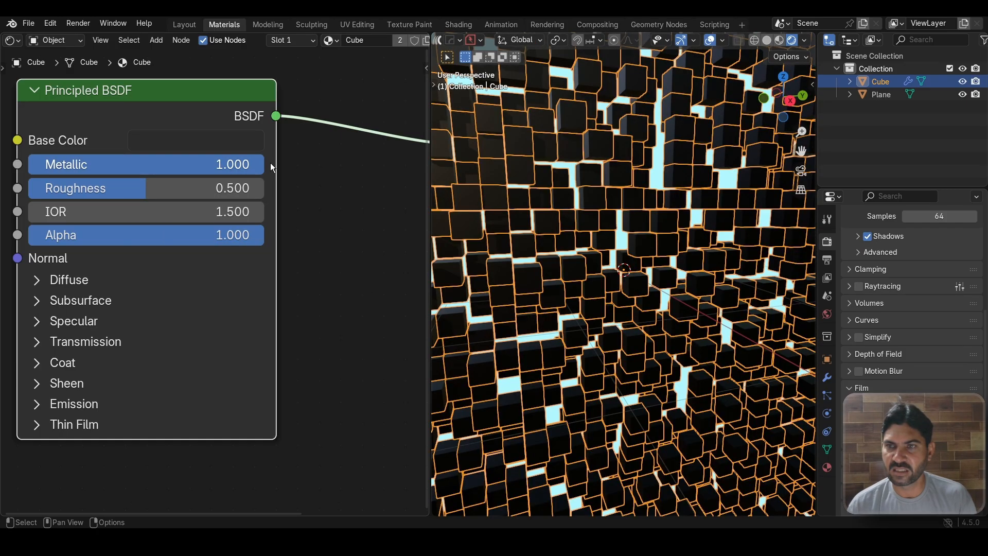
pyautogui.moveTo(160, 190); pyautogui.dragTo(91, 191)
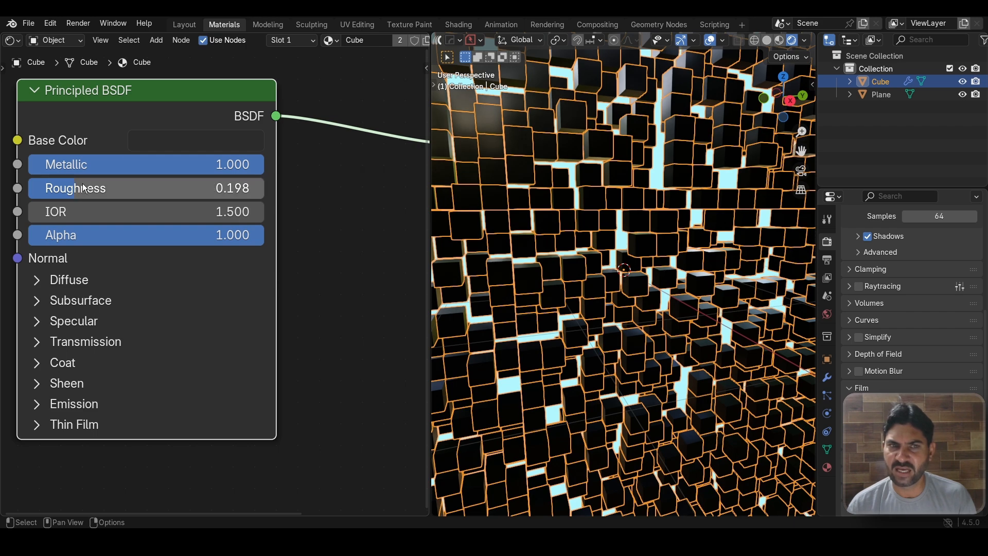
pyautogui.click(37, 301)
pyautogui.moveTo(40, 353); pyautogui.dragTo(469, 258)
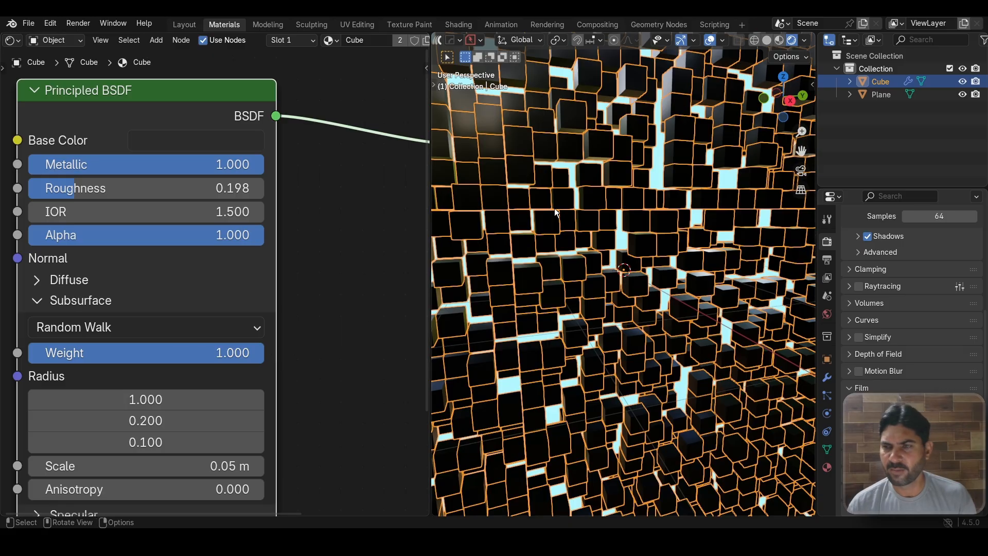
# - Examine the reflections on the dark metallic cubes from close up and from farther away
pyautogui.scroll(-4, 581, 170)
pyautogui.scroll(4, 551, 165)
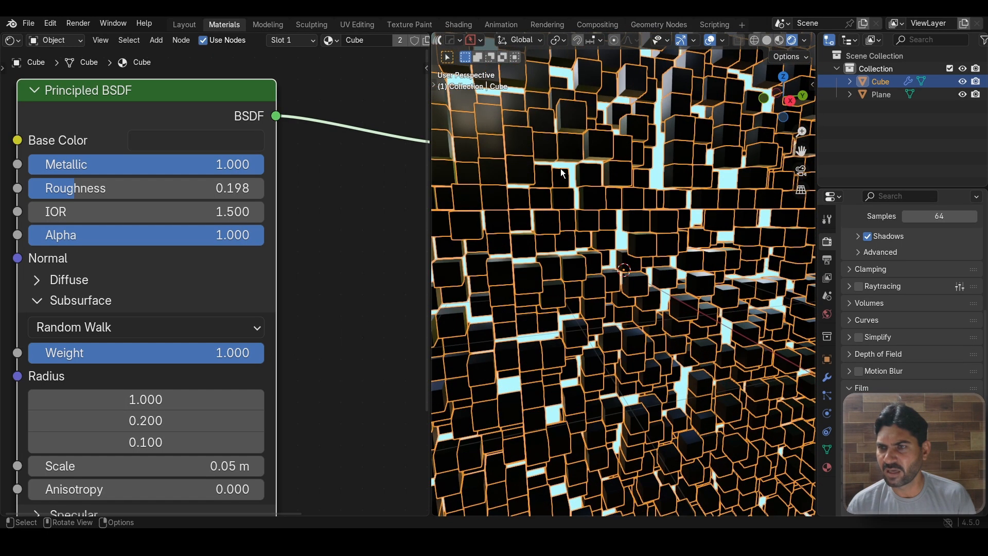
pyautogui.scroll(3, 572, 175)
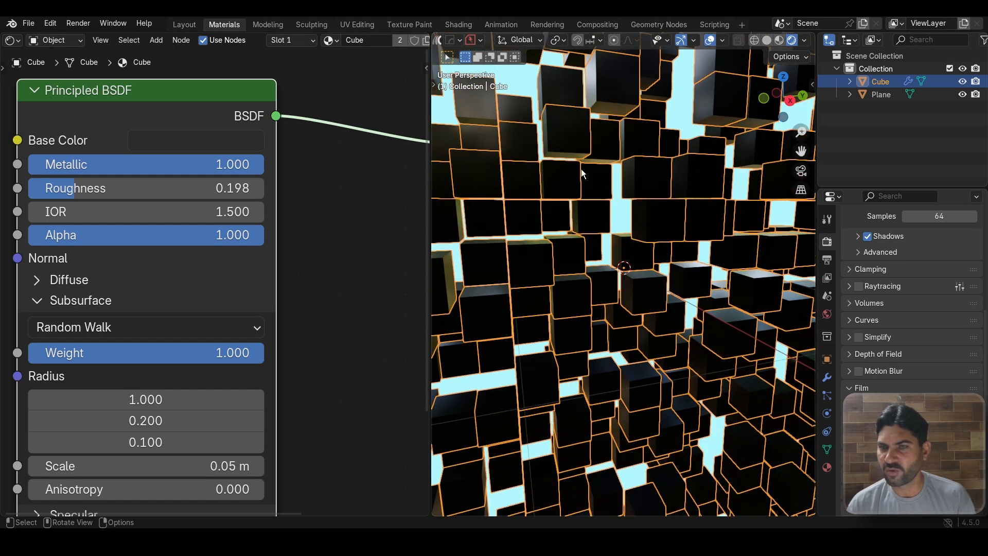
pyautogui.scroll(-3, 583, 161)
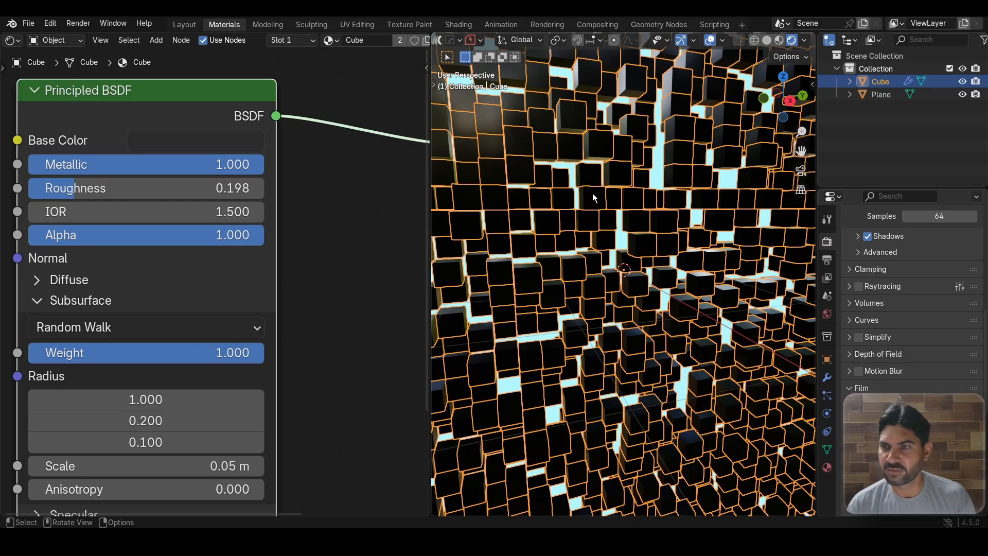
pyautogui.scroll(-3, 595, 193)
pyautogui.scroll(2, 602, 177)
pyautogui.scroll(-5, 602, 177)
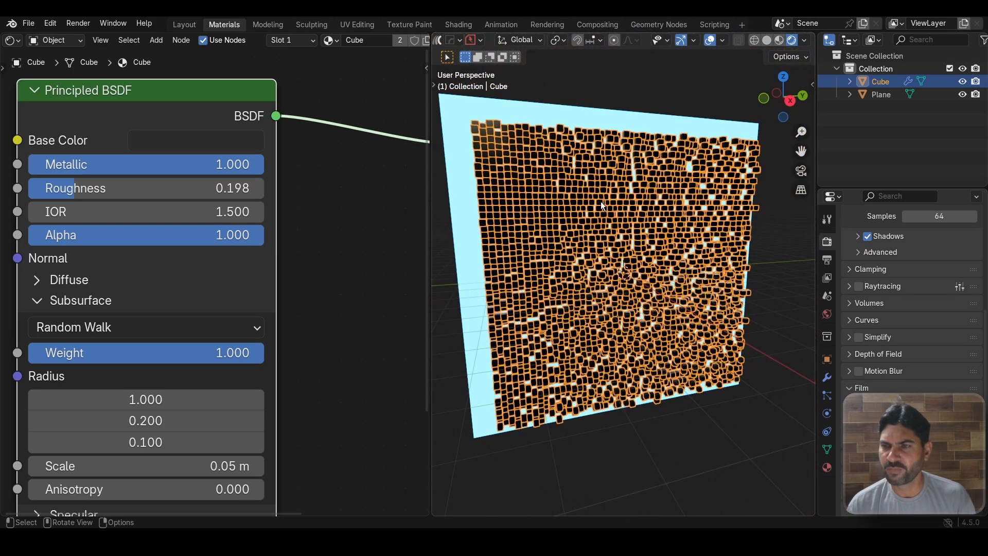
pyautogui.scroll(1, 601, 204)
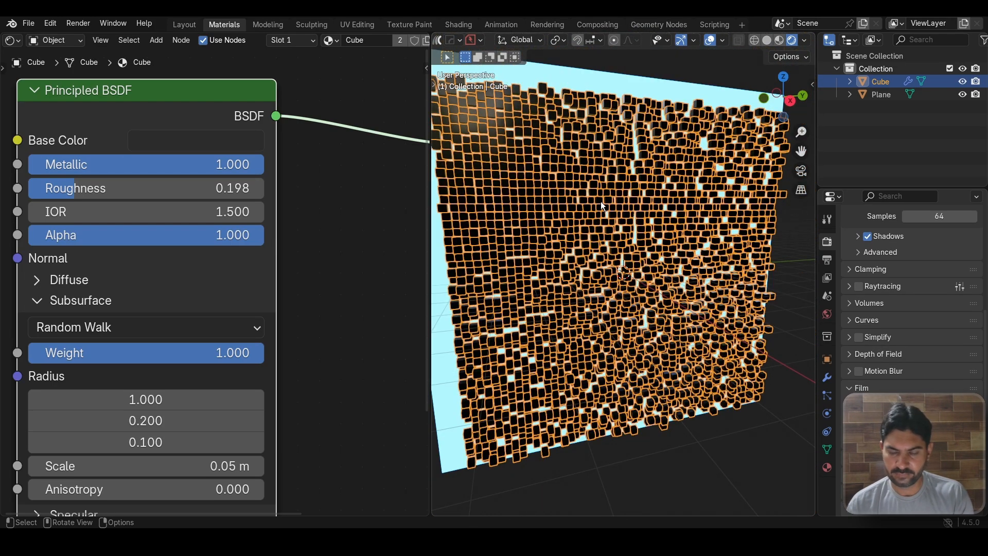
pyautogui.scroll(3, 618, 204)
pyautogui.scroll(-5, 607, 232)
pyautogui.scroll(4, 608, 224)
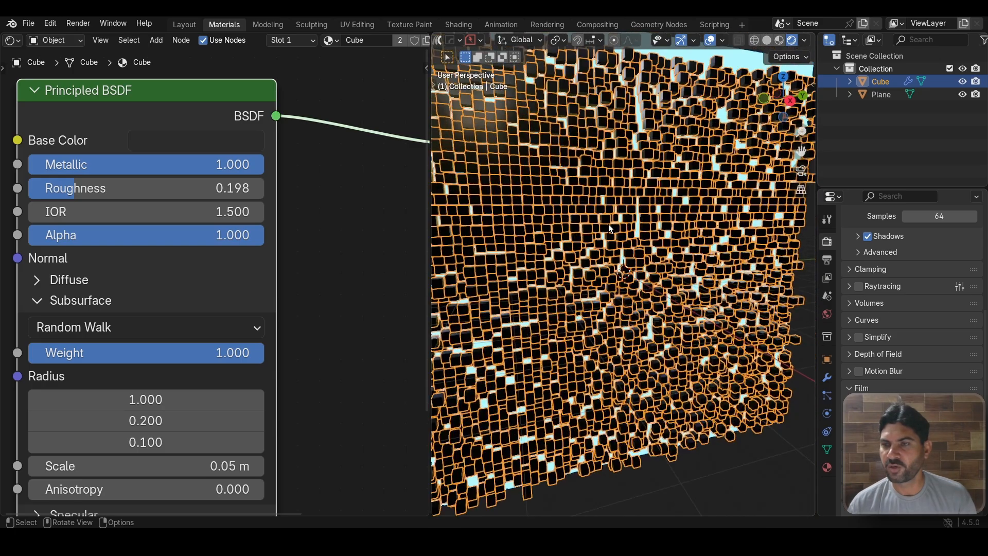
pyautogui.scroll(-5, 609, 224)
pyautogui.scroll(5, 615, 230)
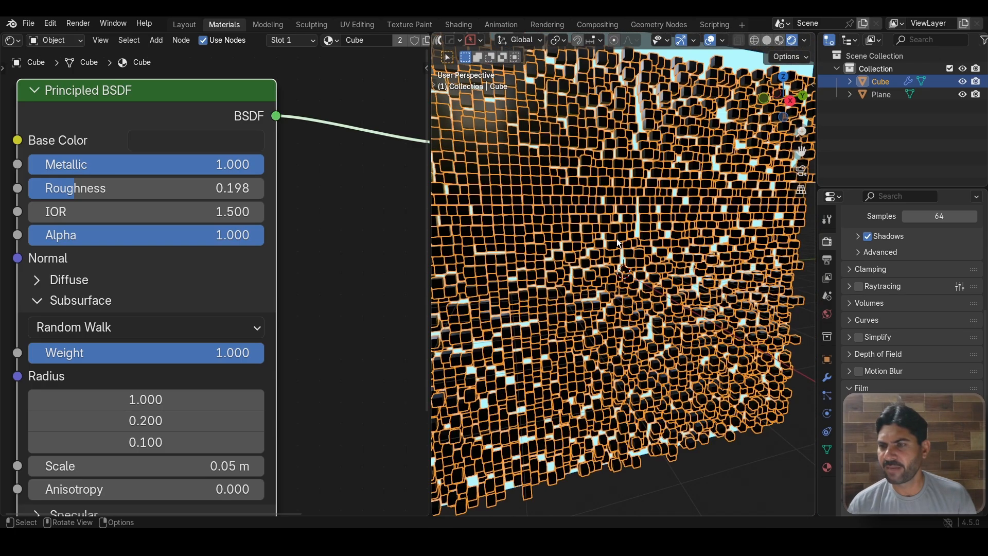
pyautogui.scroll(-5, 617, 238)
# - Turn Scene World back on in the rendered viewport shading
pyautogui.click(805, 40)
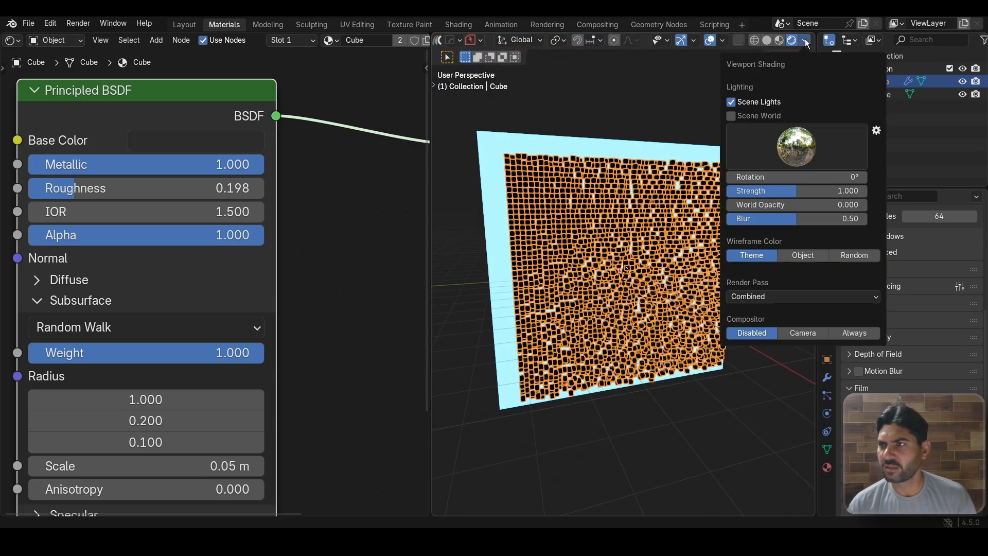
pyautogui.click(733, 115)
pyautogui.scroll(4, 618, 251)
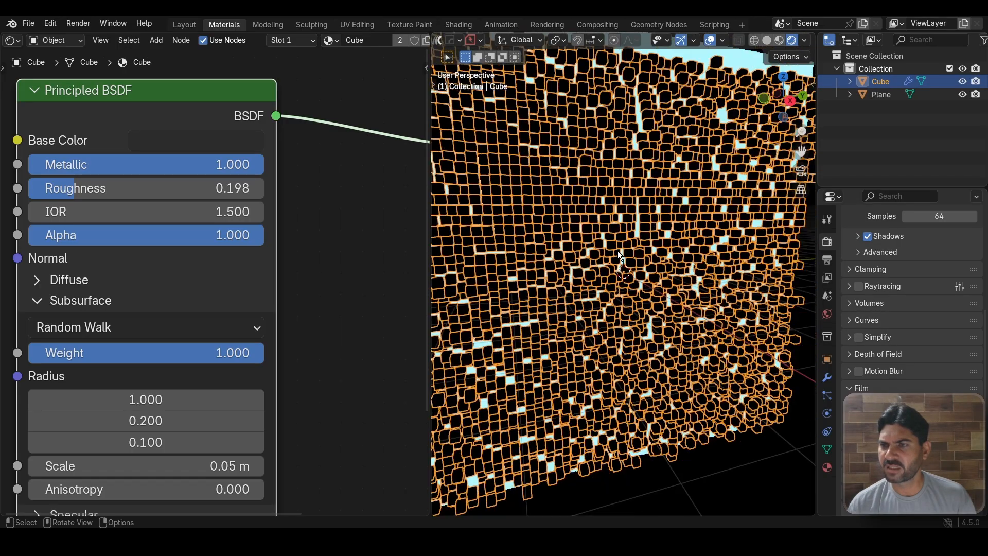
pyautogui.scroll(-6, 616, 251)
pyautogui.moveTo(601, 251); pyautogui.dragTo(598, 202, button='middle')
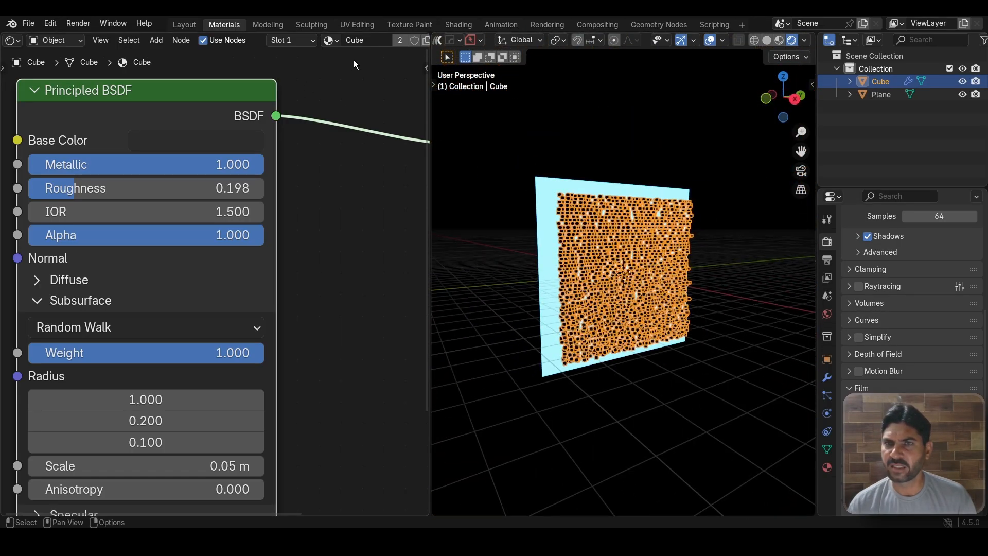
# - Enable compositing nodes and insert a Fog Glow Glare node between the Render Layers node and the outputs
pyautogui.click(583, 23)
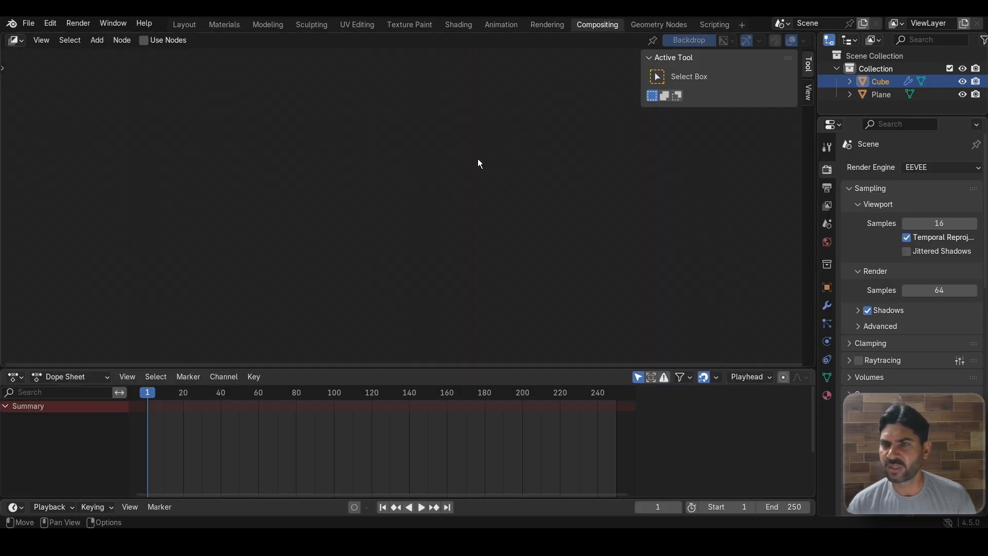
pyautogui.click(144, 40)
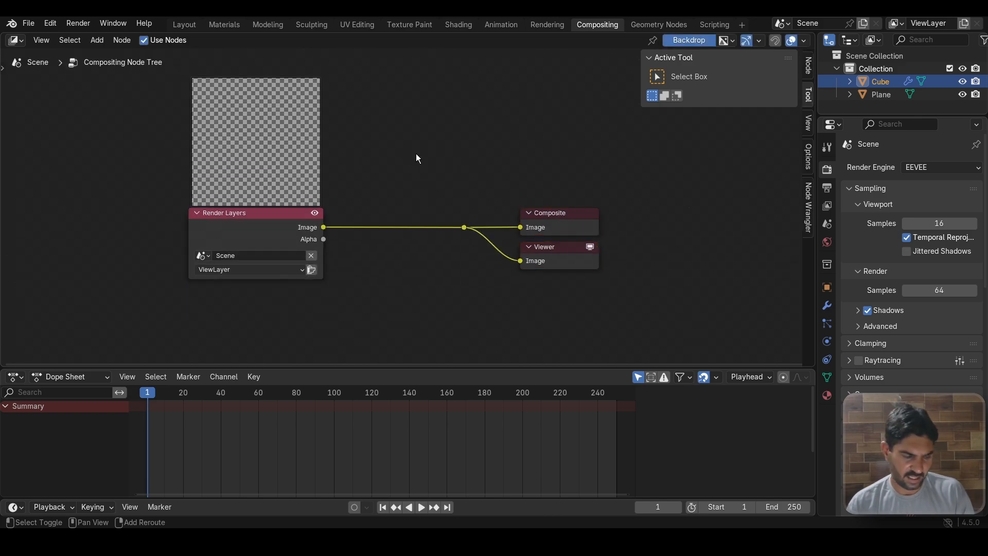
pyautogui.hotkey('shift', 'a')
pyautogui.write('gl')
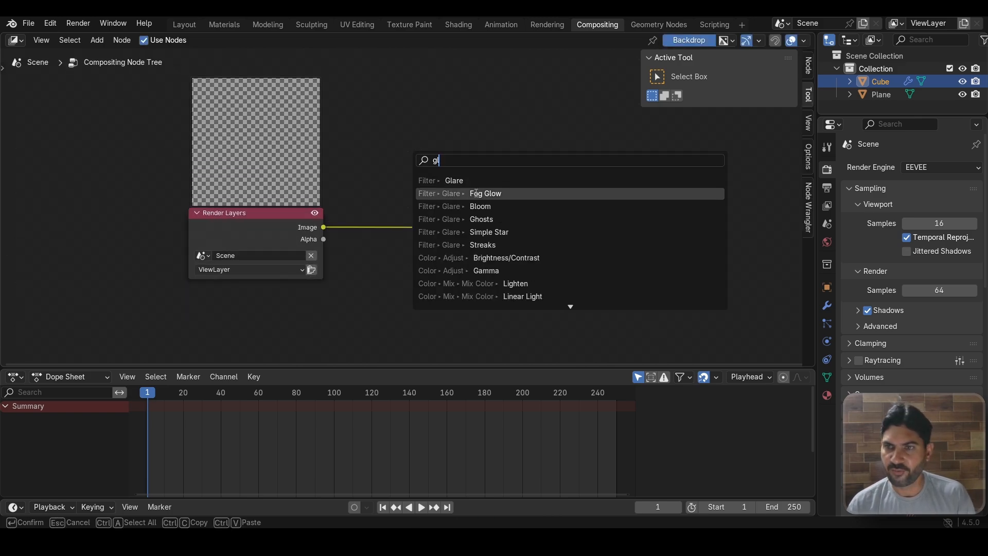
pyautogui.click(471, 191)
pyautogui.click(360, 170)
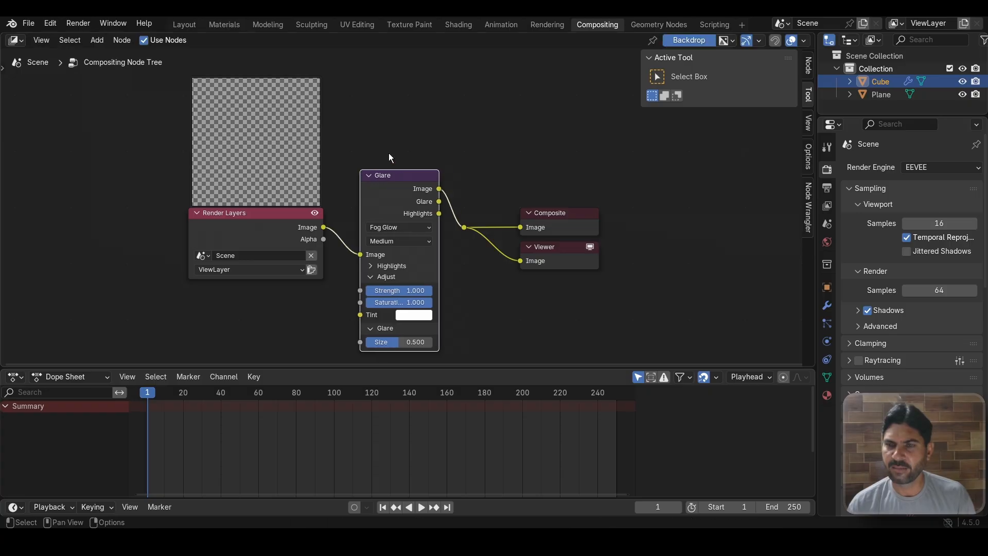
pyautogui.moveTo(391, 181); pyautogui.dragTo(382, 155)
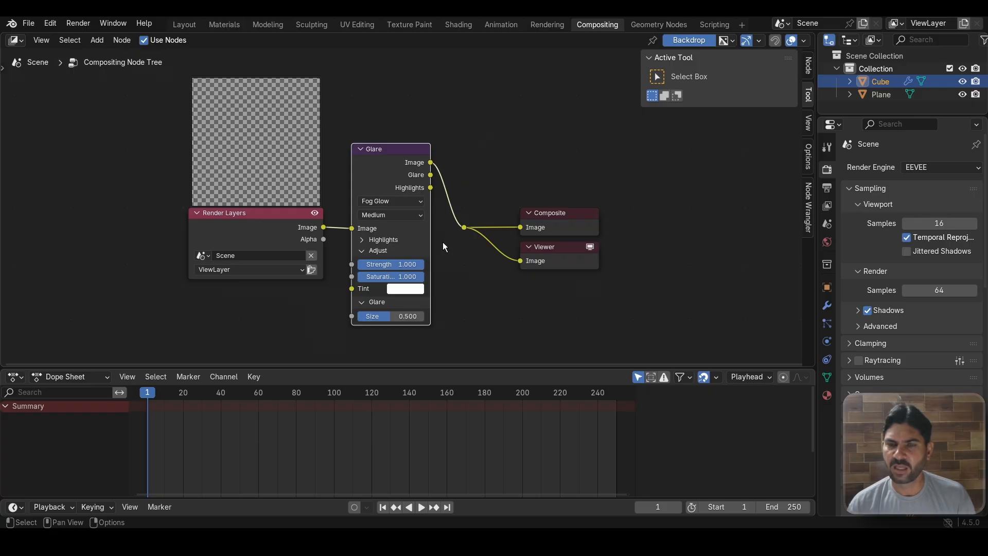
# - Return to the Materials workspace and add a camera to the scene
pyautogui.click(221, 24)
pyautogui.scroll(-5, 622, 289)
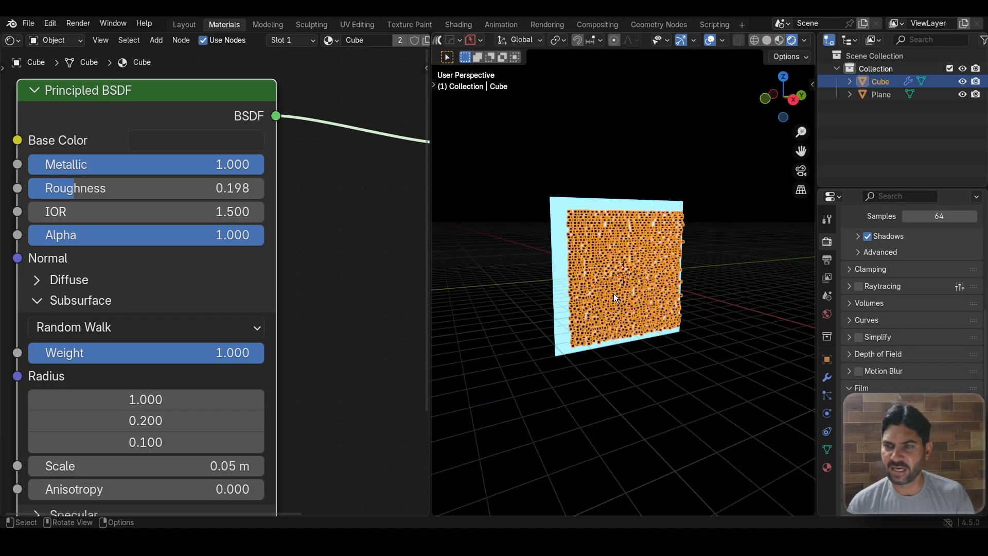
pyautogui.scroll(4, 614, 294)
pyautogui.click(626, 397)
pyautogui.hotkey('shift', 'a')
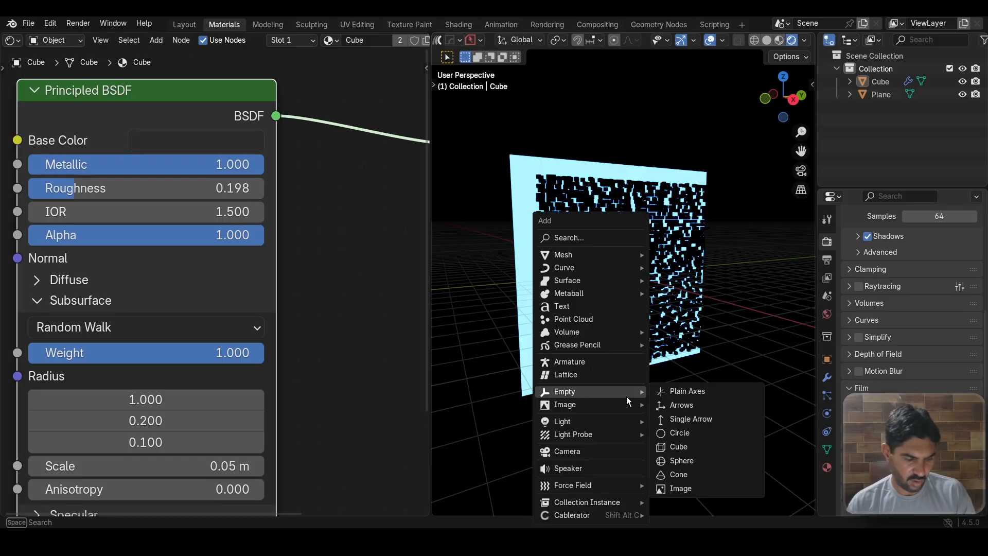
pyautogui.write('c')
pyautogui.click(679, 396)
# - Frame the whole cube wall in a slightly angled view along the X axis and align the camera to that view
pyautogui.scroll(4, 638, 350)
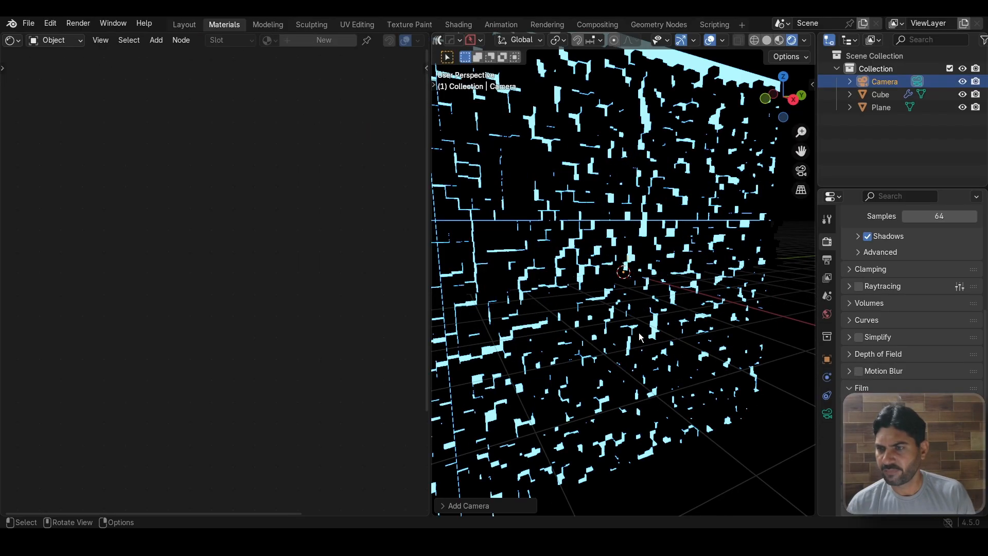
pyautogui.scroll(-3, 628, 343)
pyautogui.moveTo(620, 338); pyautogui.dragTo(595, 327, button='middle')
pyautogui.scroll(3, 595, 328)
pyautogui.scroll(-2, 596, 328)
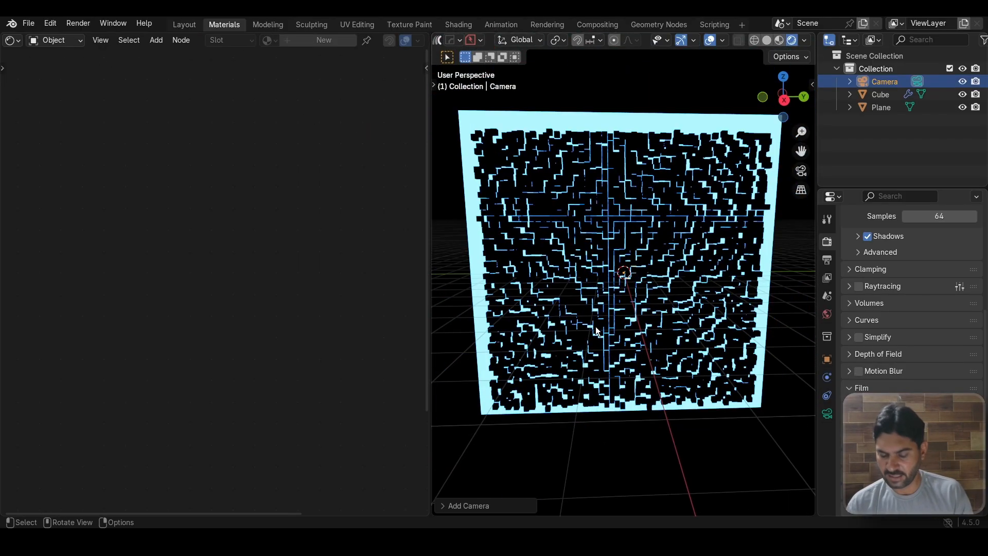
pyautogui.press('KP_3')
pyautogui.scroll(5, 620, 320)
pyautogui.scroll(-5, 619, 321)
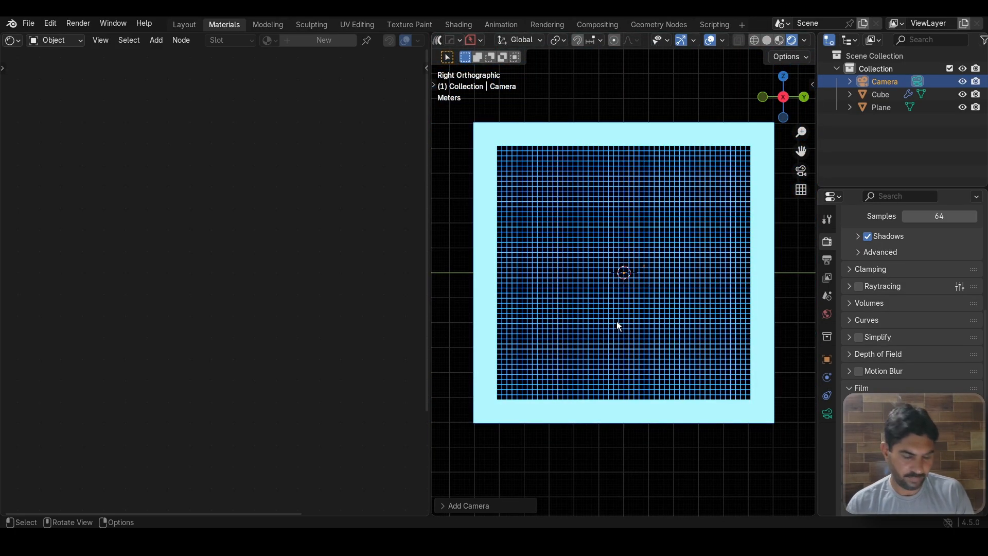
pyautogui.moveTo(619, 326); pyautogui.dragTo(643, 329, button='middle')
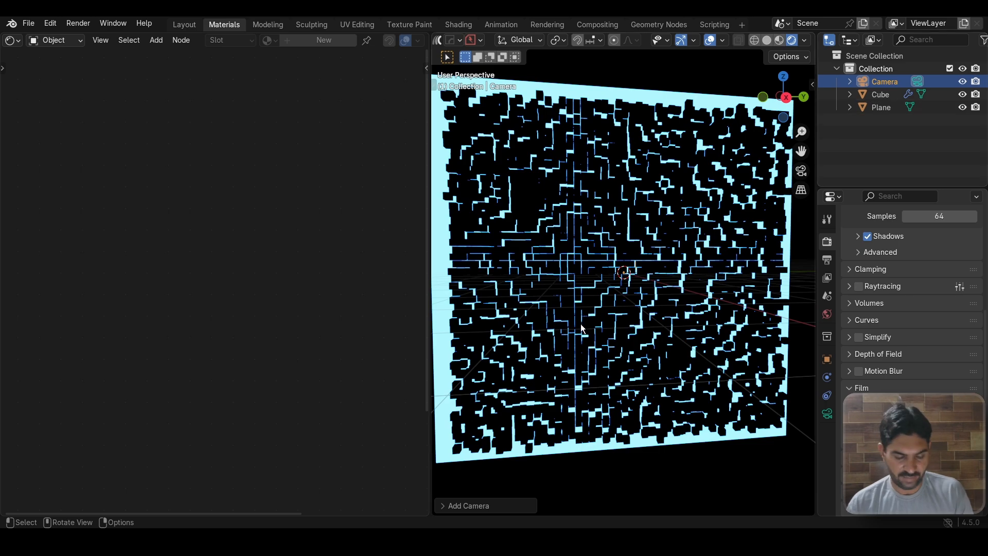
pyautogui.press('KP_0')
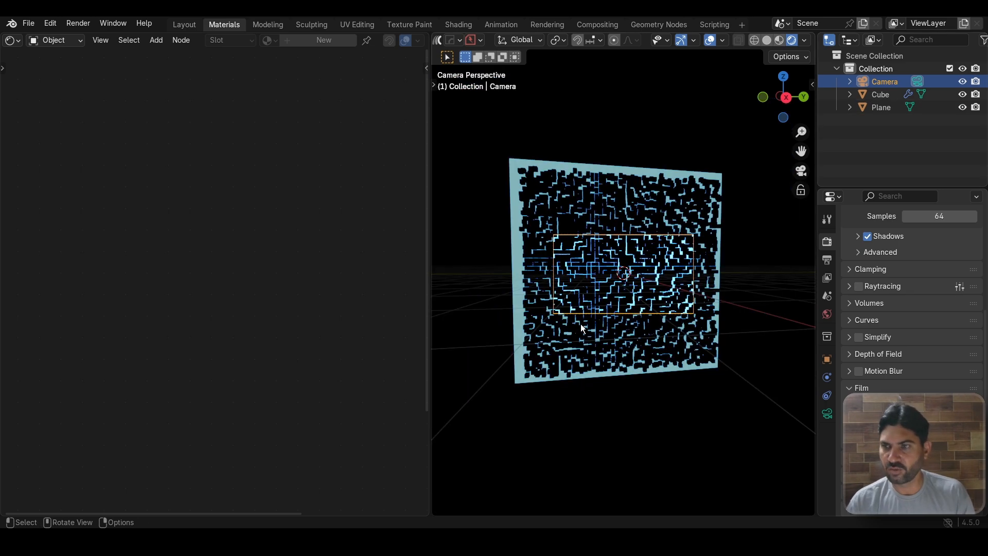
pyautogui.scroll(2, 600, 320)
pyautogui.scroll(4, 600, 317)
pyautogui.scroll(-4, 603, 313)
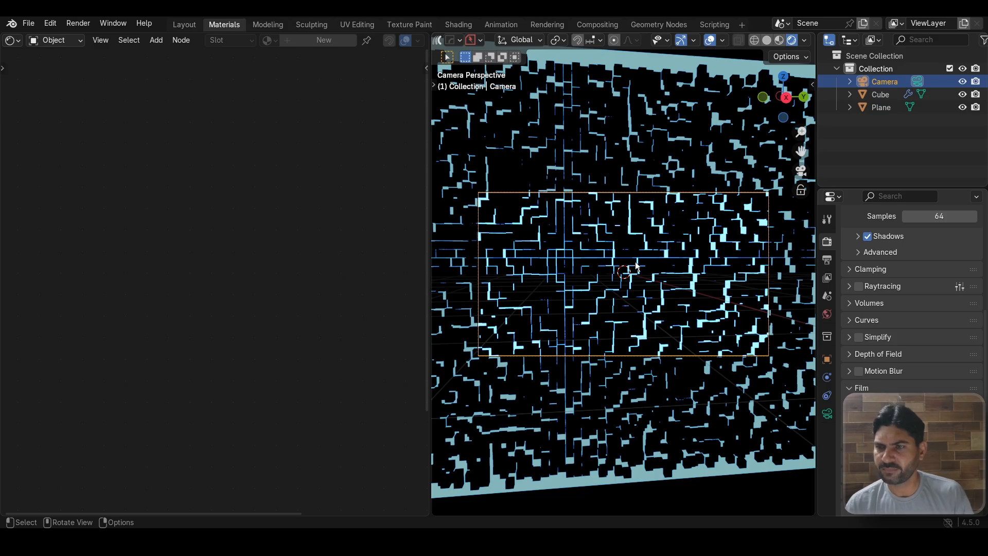
# - Render the camera view, examine the glow between the cubes in the render result, and close the render window
pyautogui.scroll(3, 633, 266)
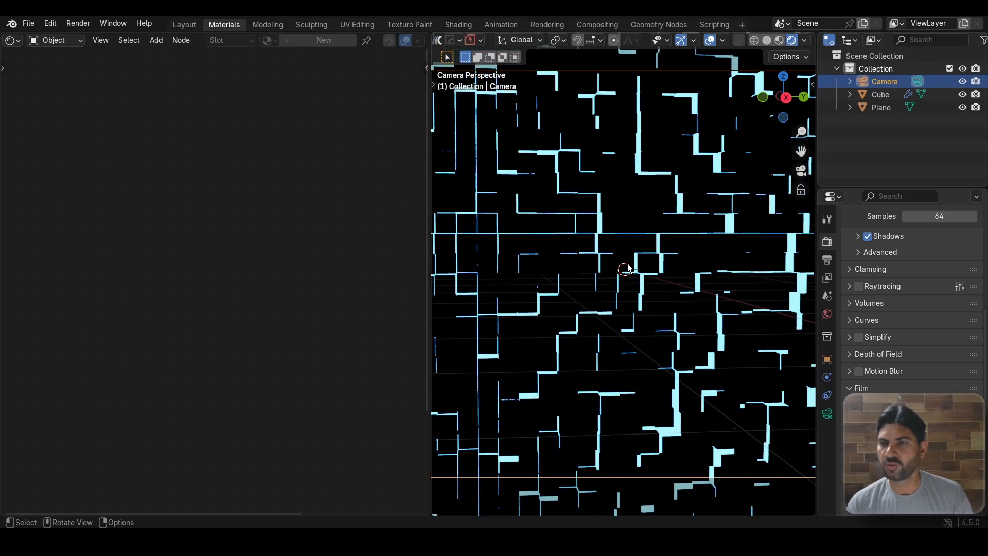
pyautogui.scroll(-3, 629, 266)
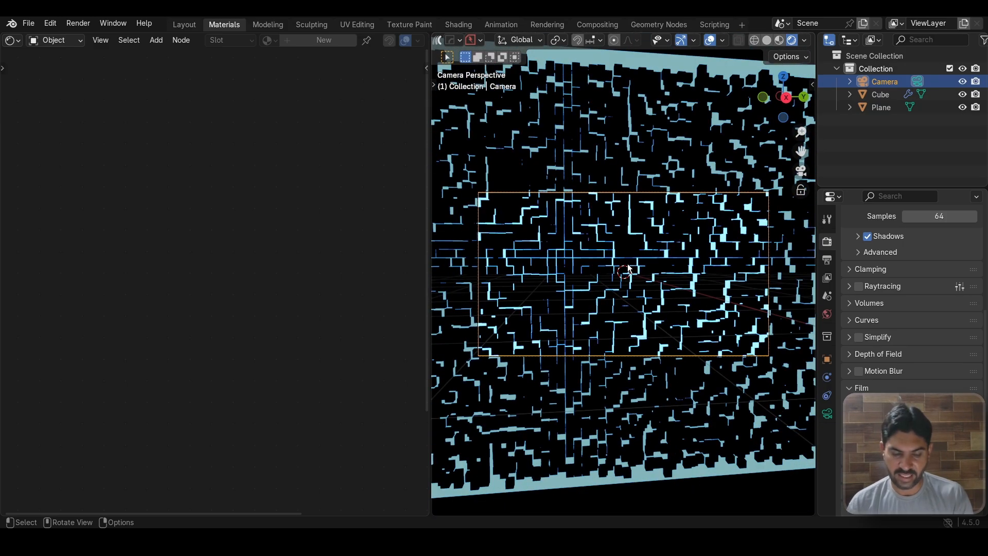
pyautogui.press('F12')
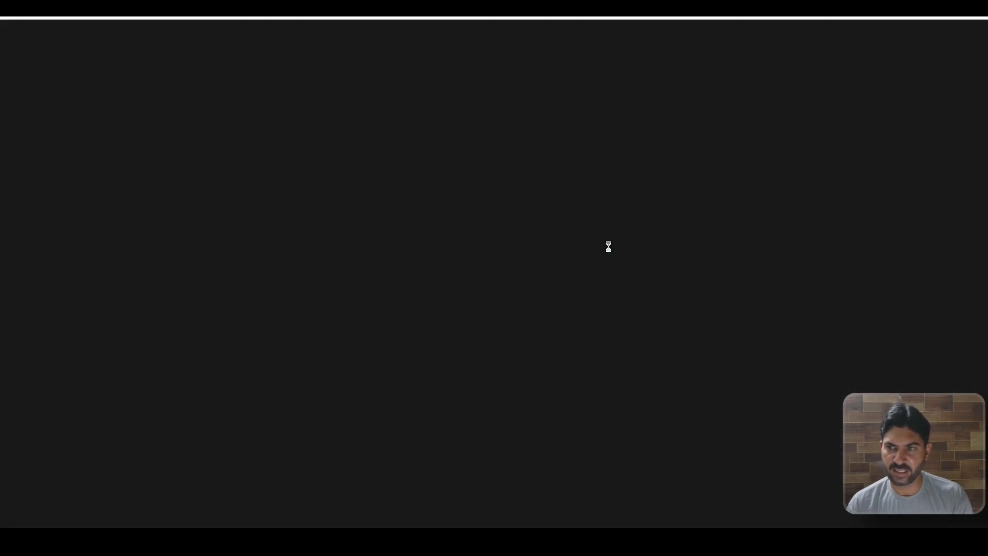
pyautogui.scroll(-3, 532, 270)
pyautogui.scroll(3, 533, 269)
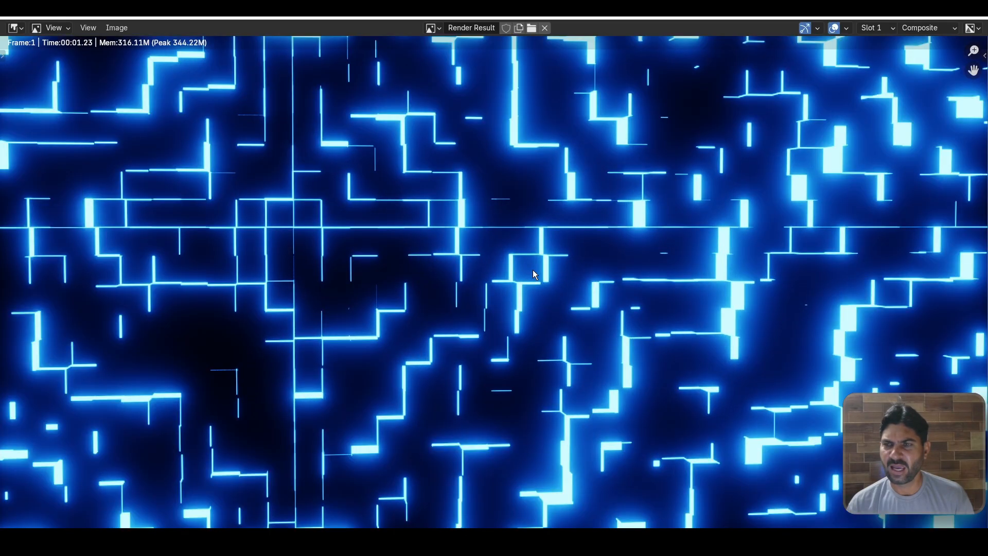
pyautogui.scroll(-2, 532, 270)
pyautogui.click(978, 19)
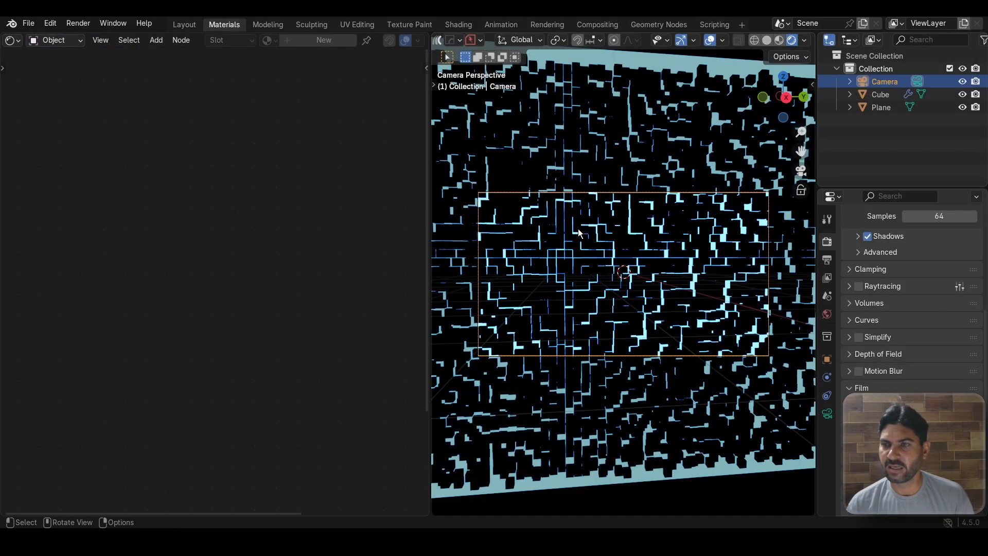
# - Set the viewport shading's Compositor option to Always so the fog glow shows in the rendered viewport
pyautogui.scroll(4, 578, 229)
pyautogui.scroll(-2, 587, 225)
pyautogui.scroll(-2, 597, 225)
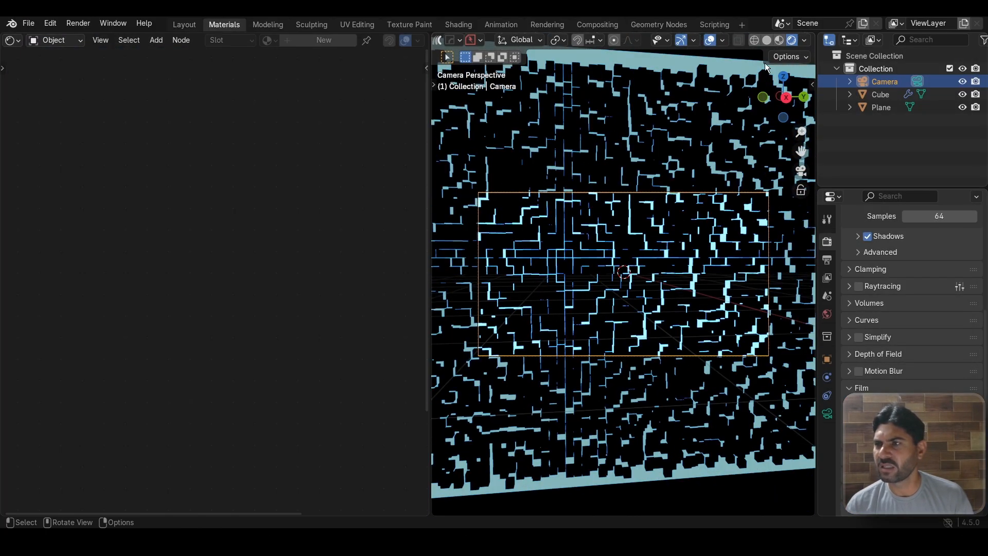
pyautogui.click(803, 41)
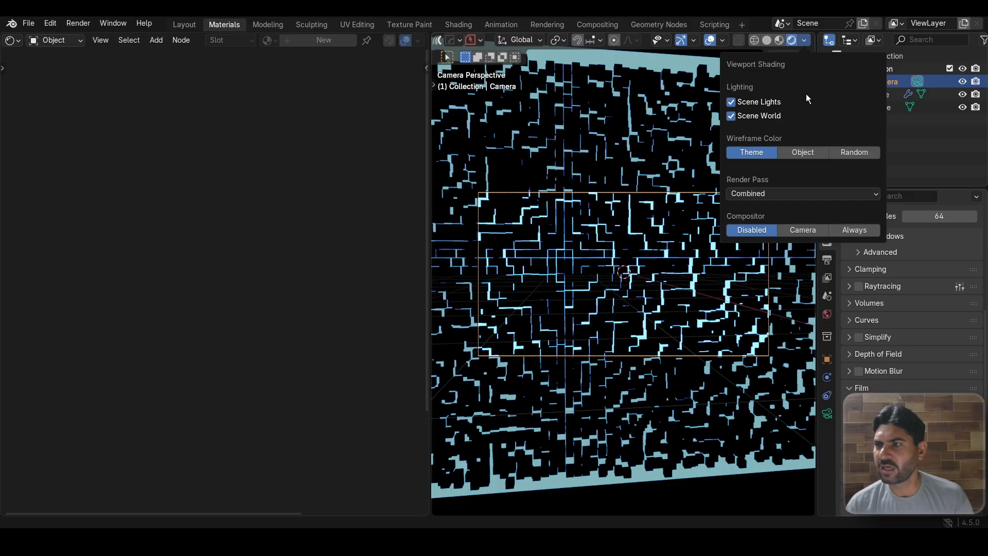
pyautogui.click(844, 230)
pyautogui.scroll(3, 559, 296)
pyautogui.scroll(-4, 582, 259)
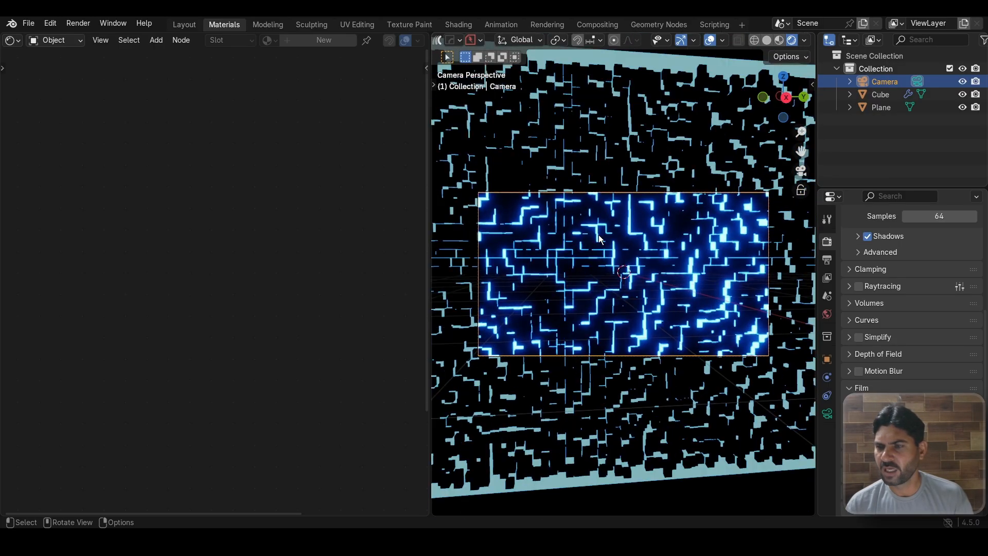
pyautogui.scroll(2, 598, 234)
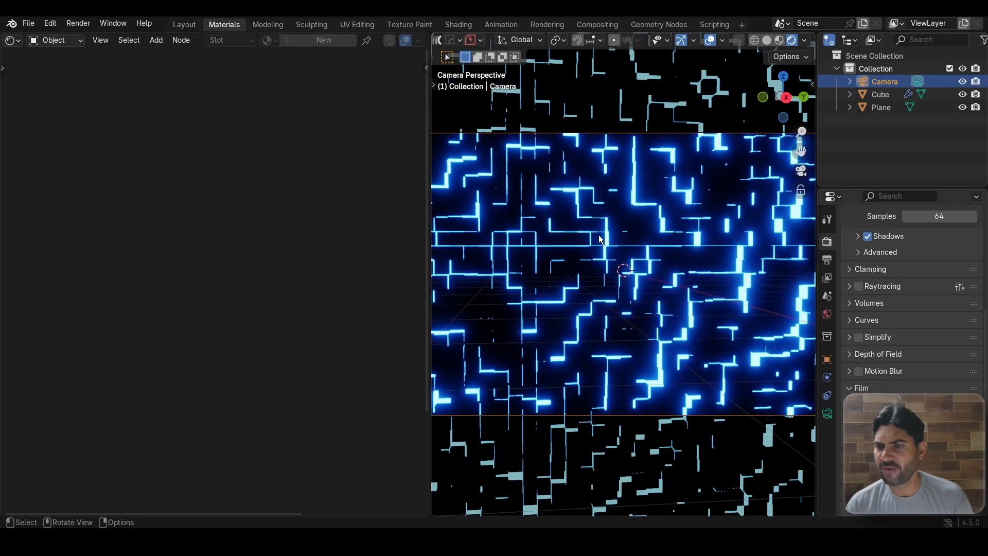
pyautogui.scroll(-6, 598, 234)
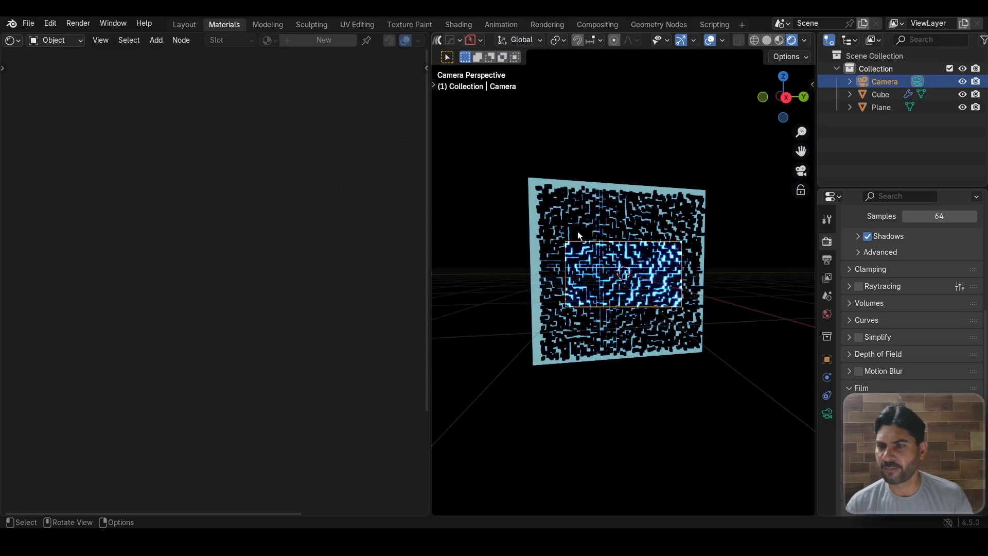
# - Leave the camera view and add an area light to the scene
pyautogui.moveTo(577, 230); pyautogui.dragTo(627, 286, button='middle')
pyautogui.scroll(-4, 594, 241)
pyautogui.scroll(4, 632, 258)
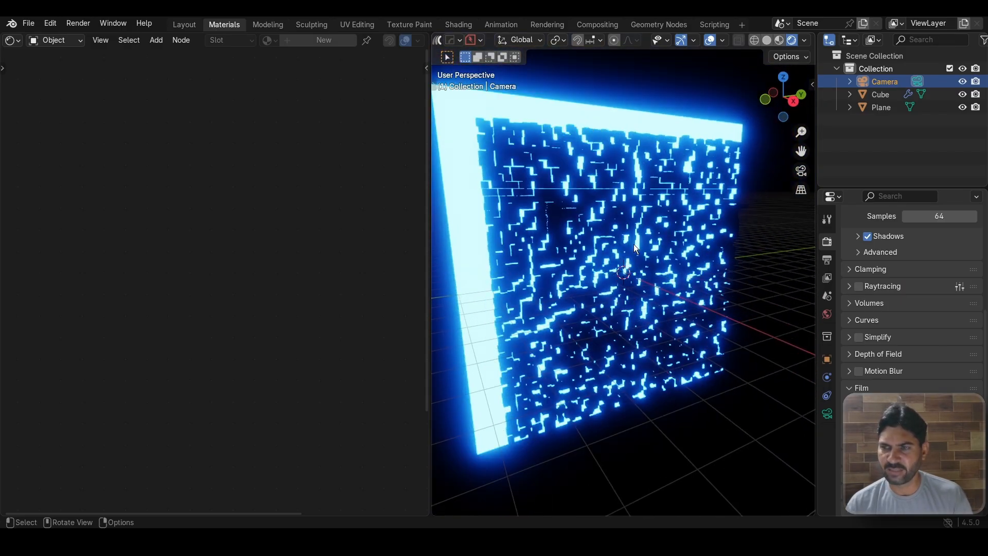
pyautogui.scroll(-3, 623, 268)
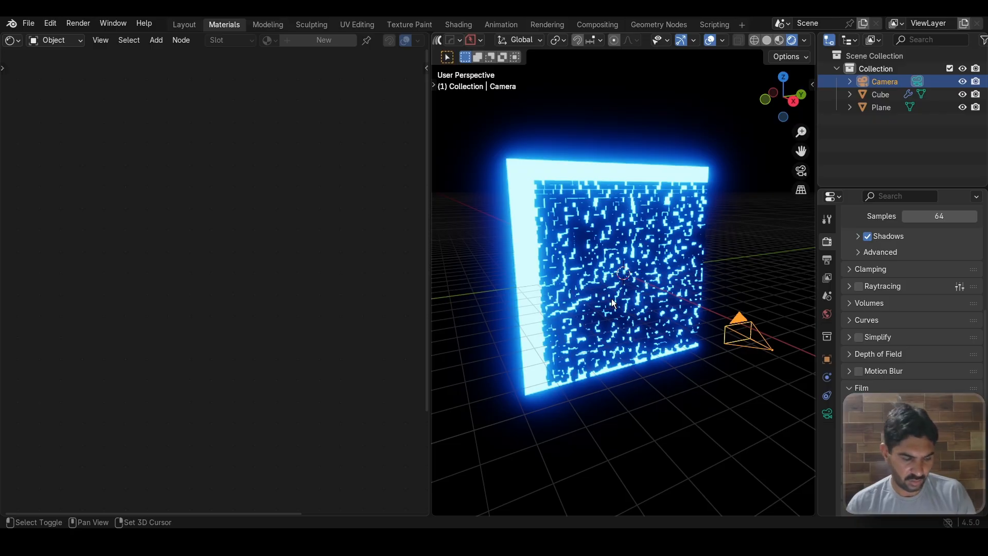
pyautogui.hotkey('shift', 'a')
pyautogui.write('l')
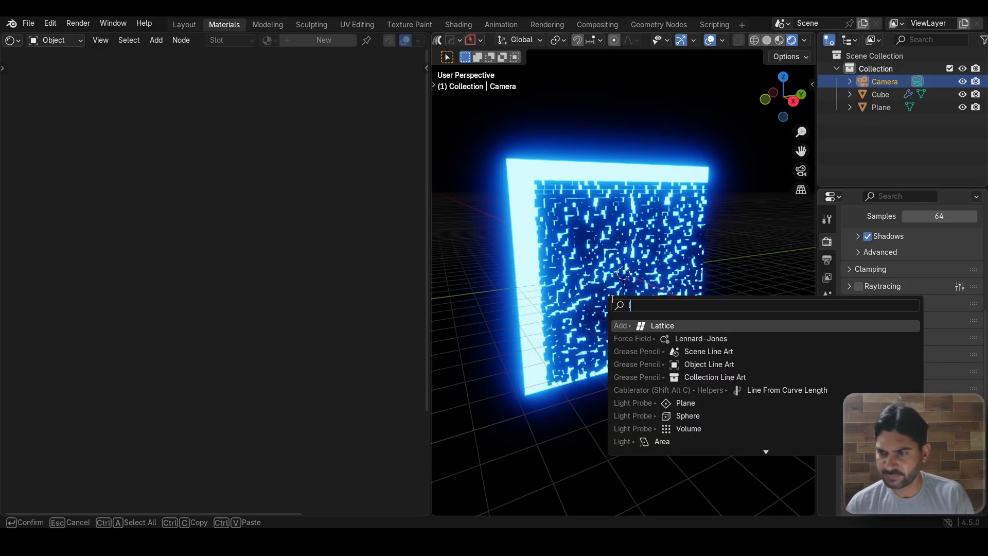
pyautogui.write('igh')
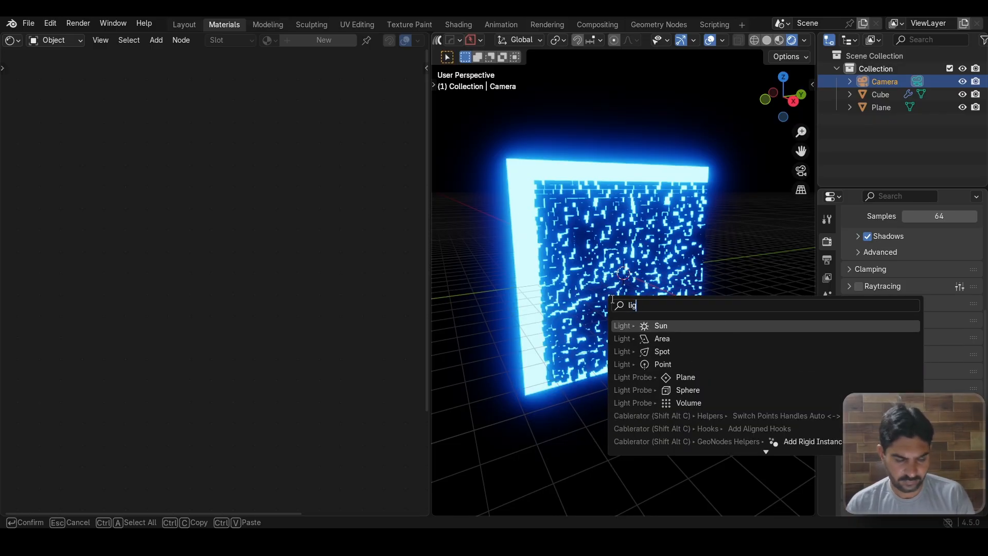
pyautogui.click(662, 339)
pyautogui.scroll(3, 649, 296)
pyautogui.scroll(-6, 648, 292)
# - Move the area light along the X axis to a spot in front of the cube wall
pyautogui.moveTo(624, 304); pyautogui.dragTo(675, 330, button='middle')
pyautogui.scroll(-5, 646, 322)
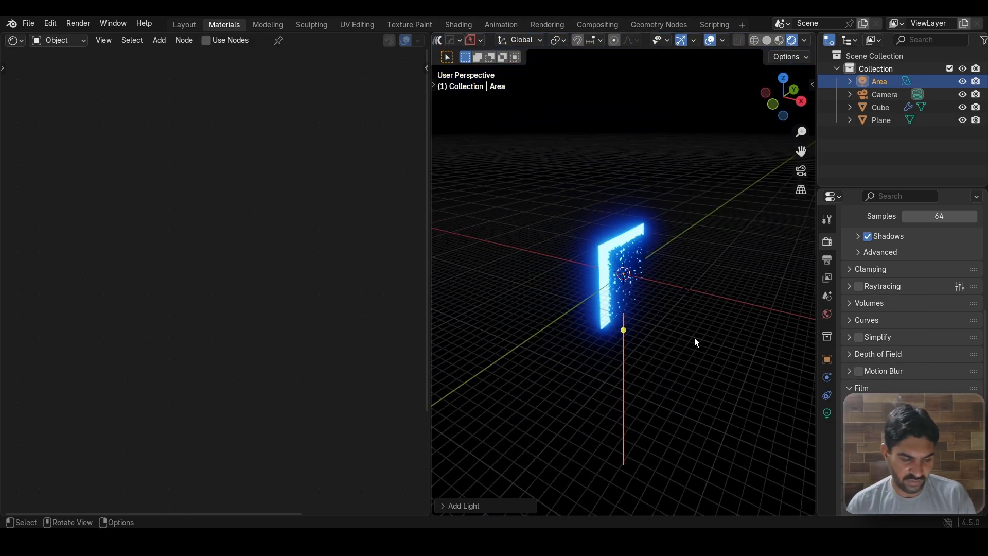
pyautogui.press('g')
pyautogui.press('y')
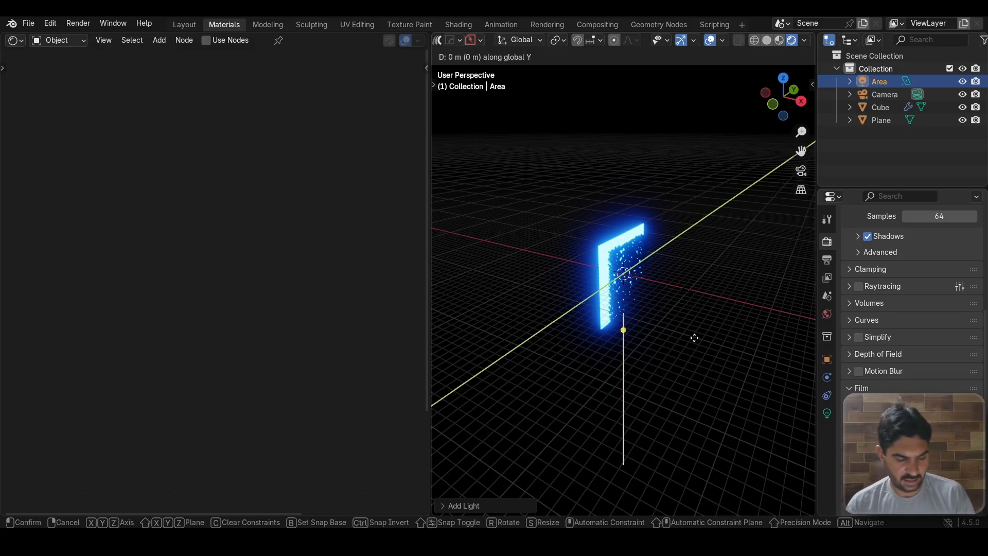
pyautogui.click(760, 347)
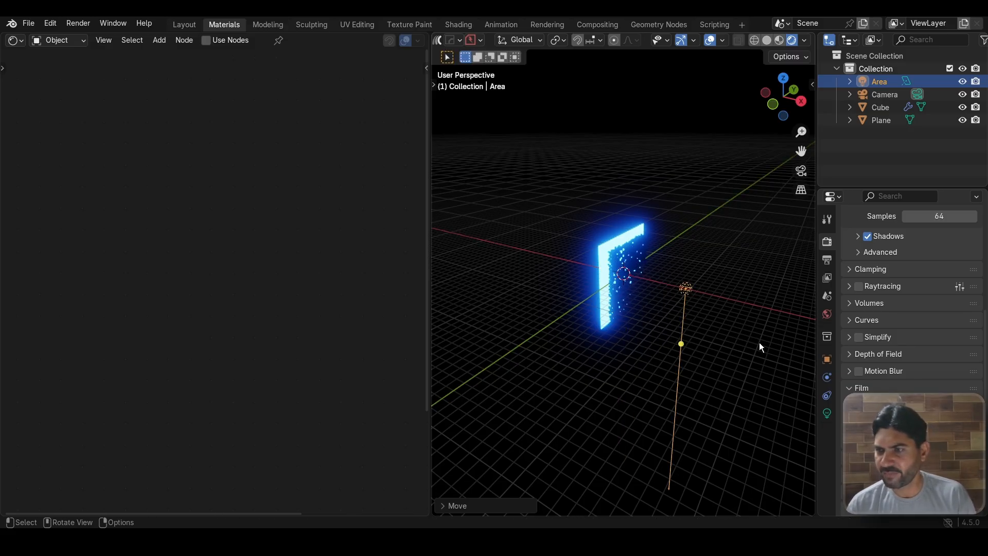
# - Rotate the area light 90° around the Y axis so it faces the cube wall
pyautogui.press('r')
pyautogui.press('y')
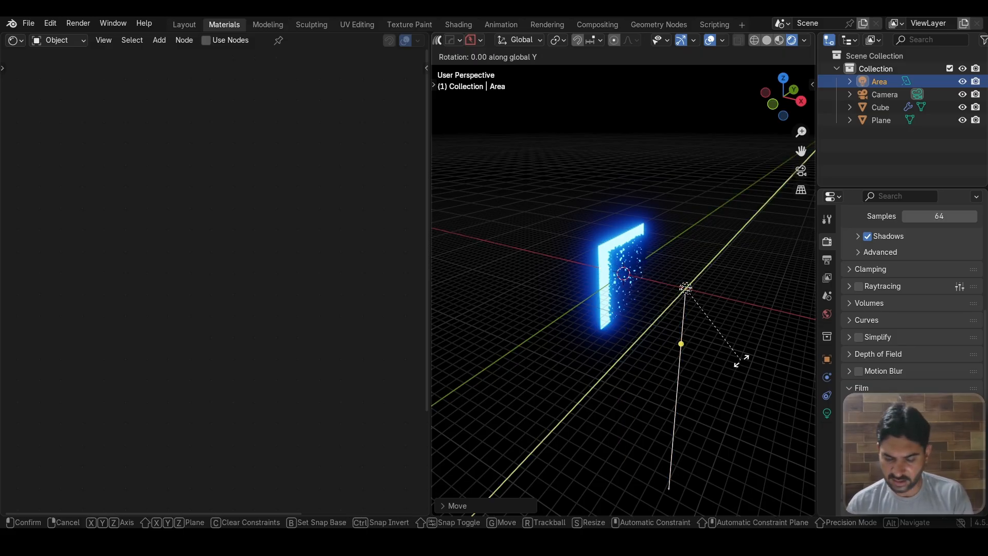
pyautogui.write('90')
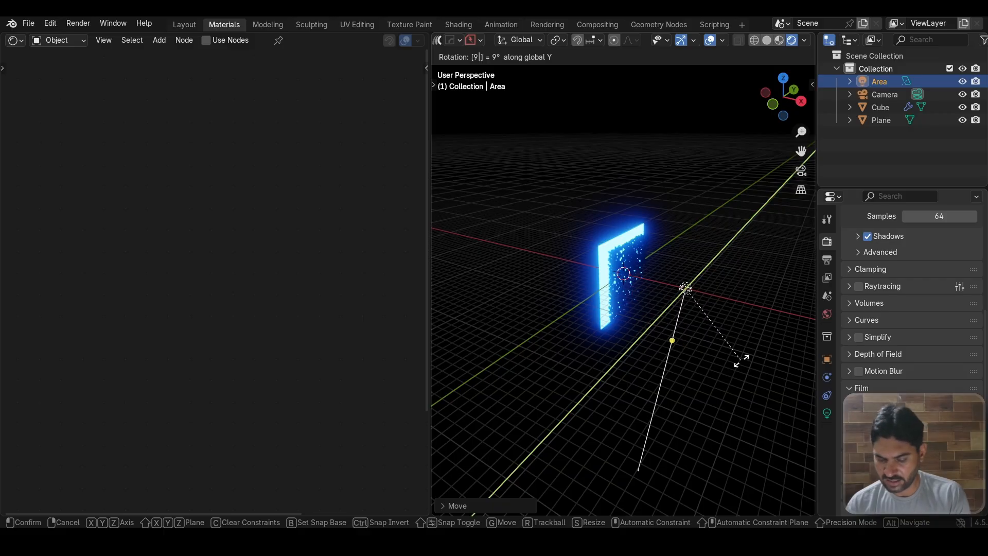
pyautogui.press('Return')
# - Scale the area light up in front of the cube wall
pyautogui.scroll(4, 700, 339)
pyautogui.moveTo(700, 340); pyautogui.dragTo(684, 369, button='middle')
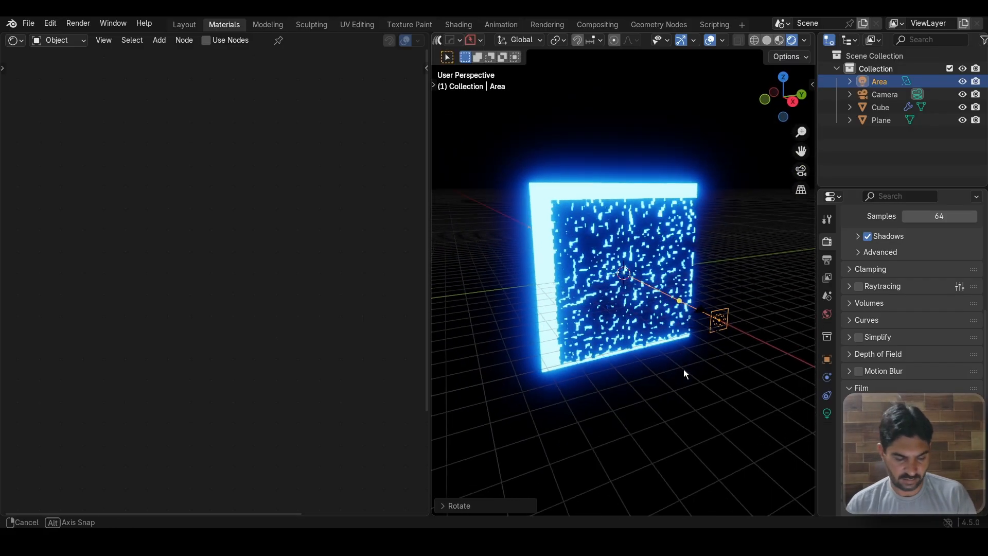
pyautogui.press('s')
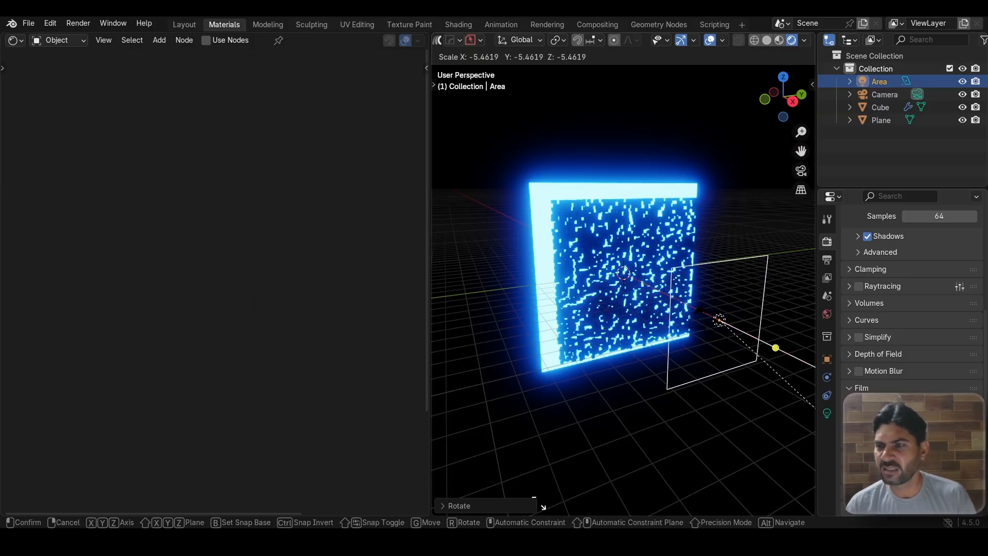
pyautogui.click(730, 161)
pyautogui.scroll(3, 650, 227)
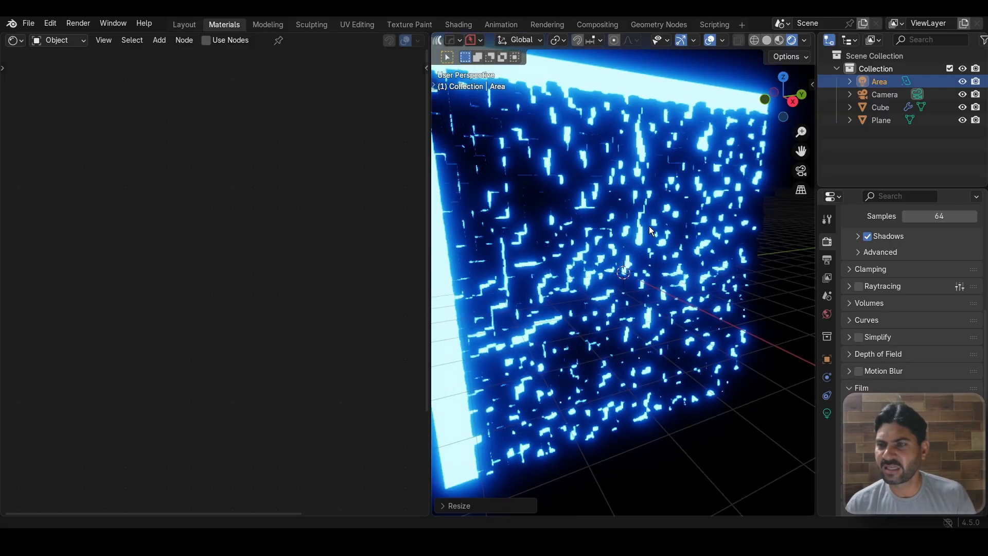
pyautogui.scroll(-3, 650, 227)
# - Return to the camera view, set the area light's power to 500, and check the lighting on the cubes
pyautogui.press('KP_0')
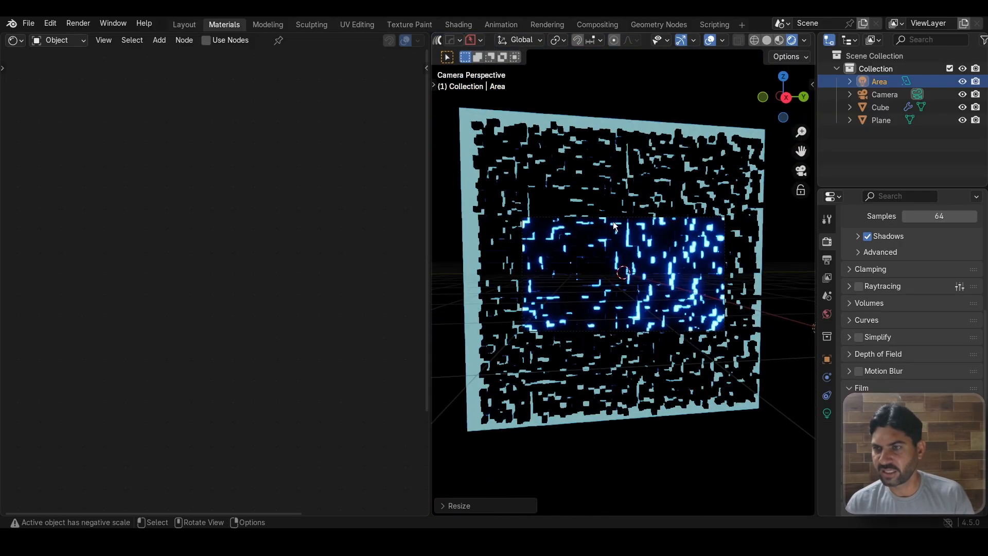
pyautogui.scroll(4, 614, 223)
pyautogui.scroll(-1, 619, 219)
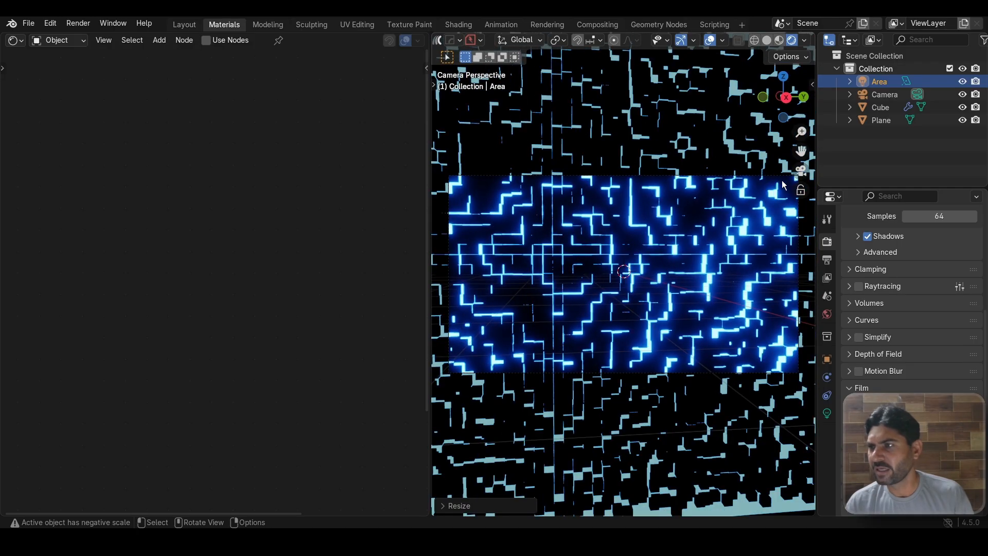
pyautogui.click(827, 413)
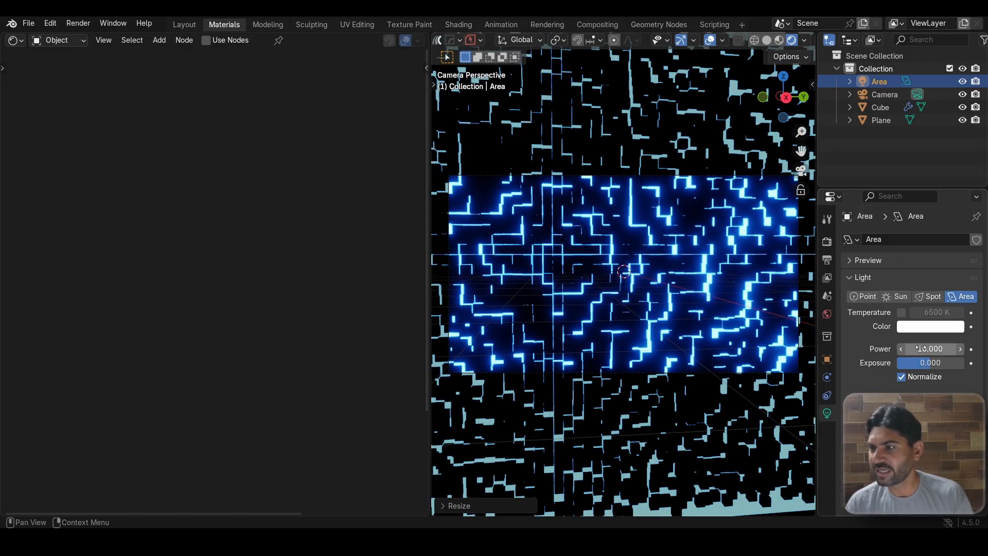
pyautogui.click(923, 349)
pyautogui.write('5')
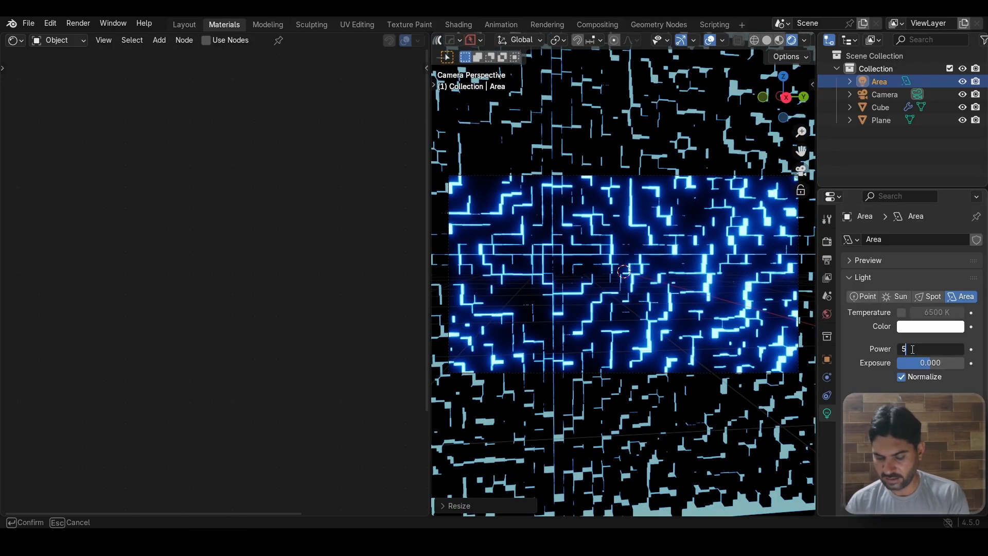
pyautogui.write('00')
pyautogui.press('Return')
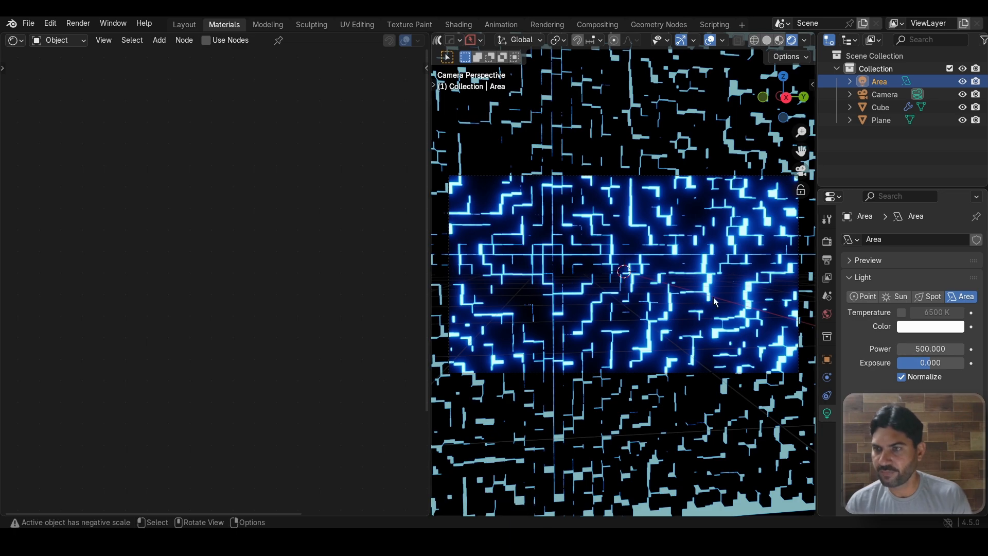
pyautogui.scroll(4, 632, 242)
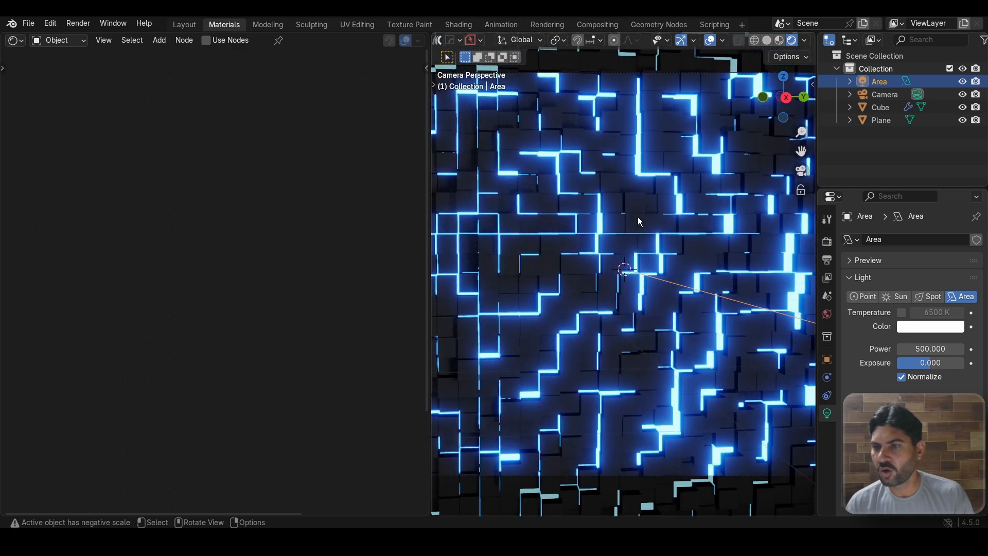
pyautogui.scroll(-2, 623, 233)
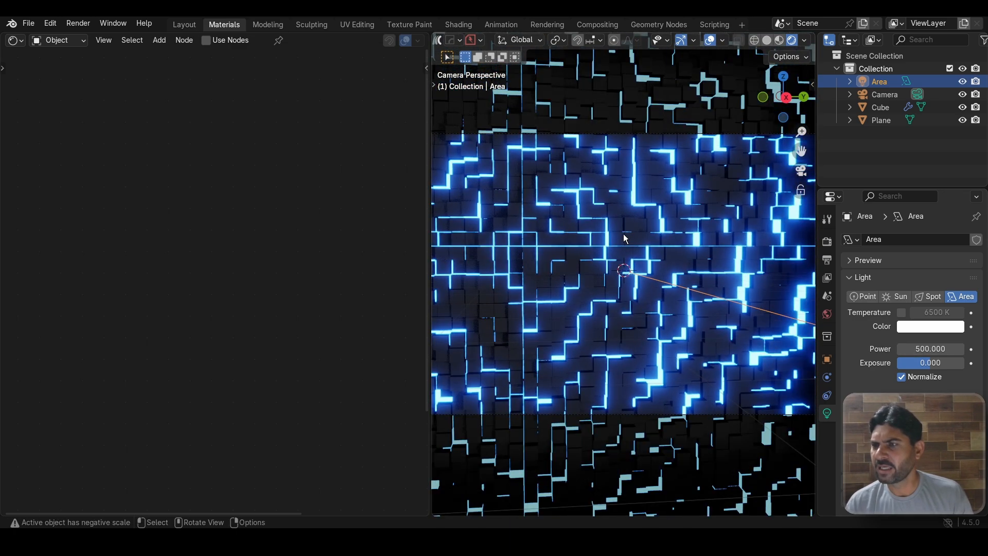
# - Select the camera and set its focal length to 49.3 mm, checking the framing of the cube wall
pyautogui.click(881, 95)
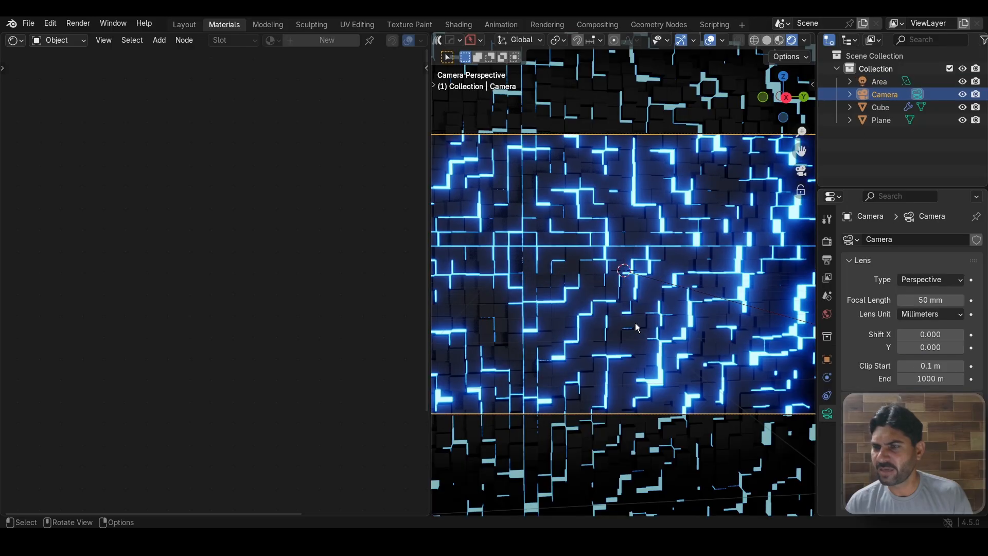
pyautogui.scroll(-4, 633, 323)
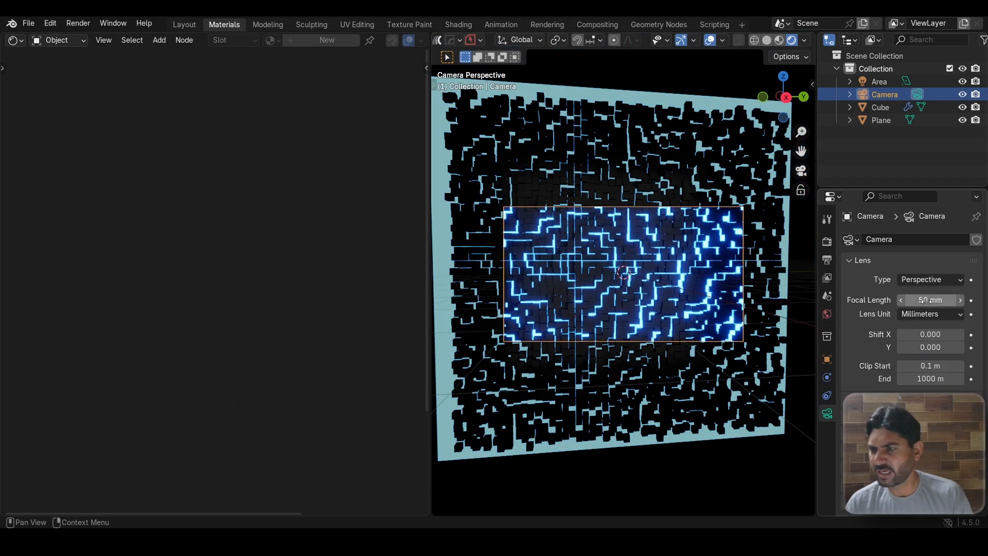
pyautogui.moveTo(925, 300)
pyautogui.mouseDown()
pyautogui.moveTo(905, 300)
pyautogui.moveTo(937, 301)
pyautogui.moveTo(908, 301)
pyautogui.moveTo(927, 301)
pyautogui.mouseUp()
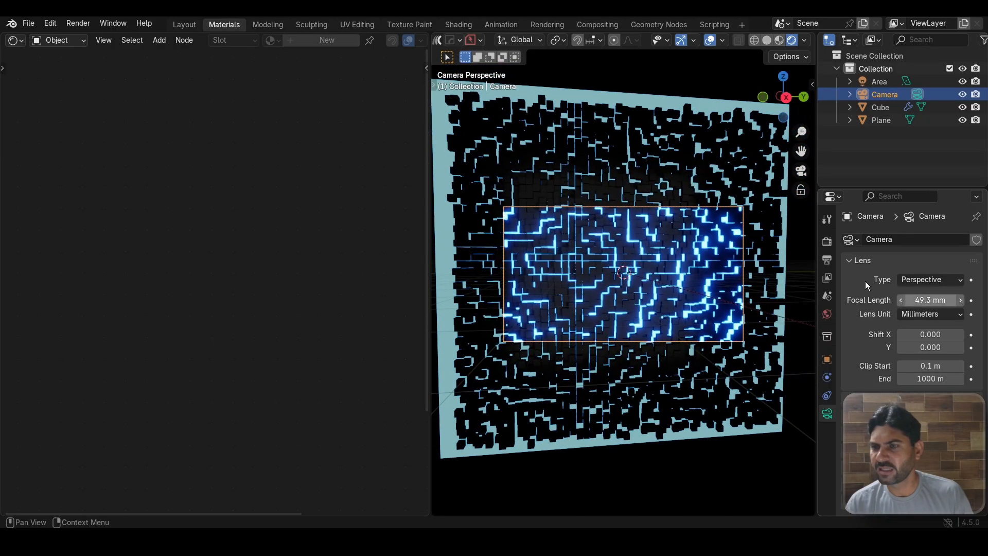
pyautogui.scroll(4, 696, 273)
pyautogui.scroll(-4, 621, 250)
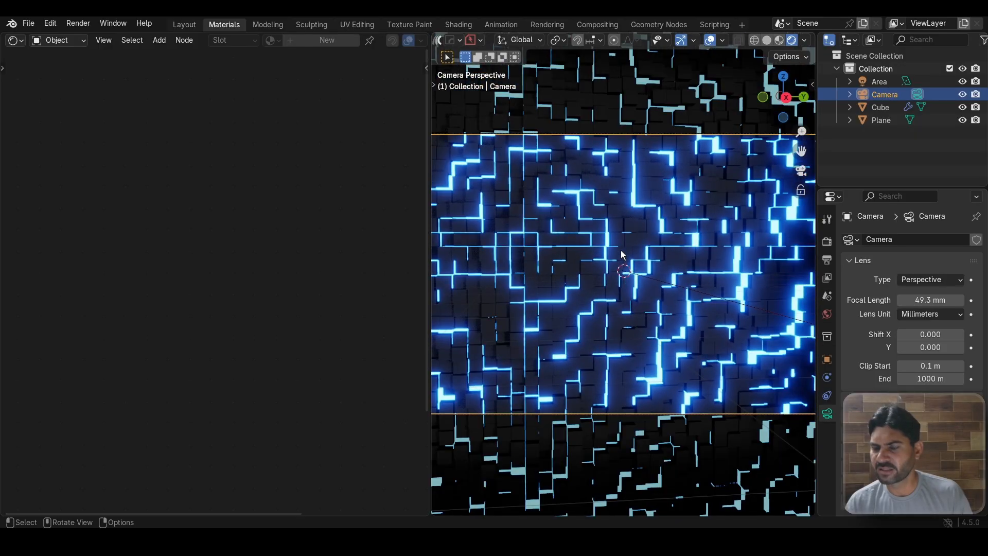
# - Open the cube wall's node tree in the Geometry Nodes workspace, with a rendered camera view and the viewport compositor set to Always
pyautogui.click(614, 131)
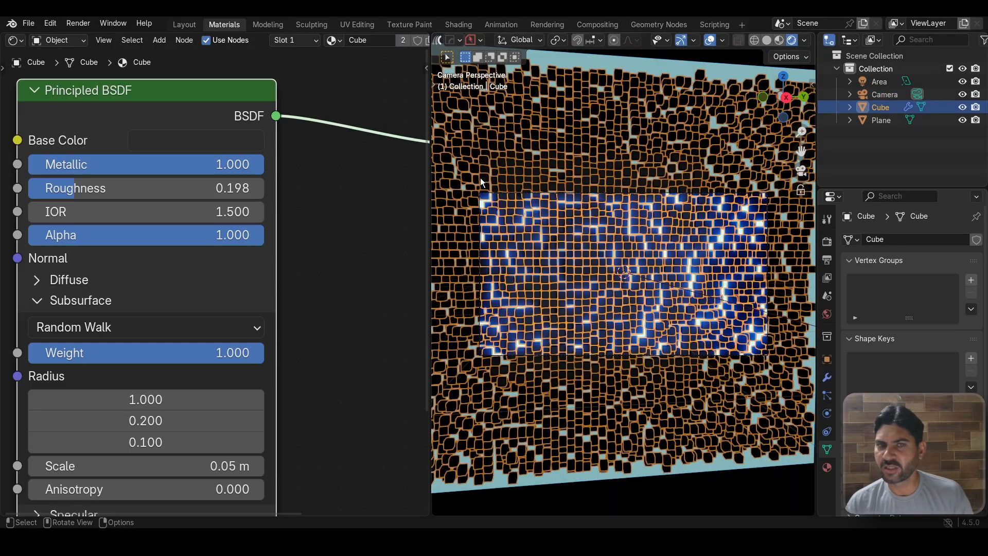
pyautogui.click(657, 25)
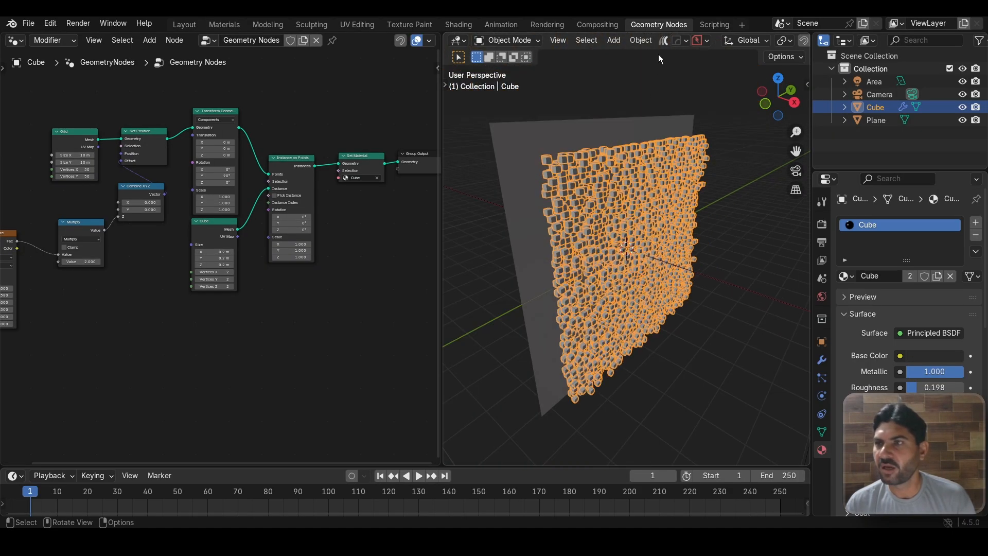
pyautogui.scroll(-10, 669, 41)
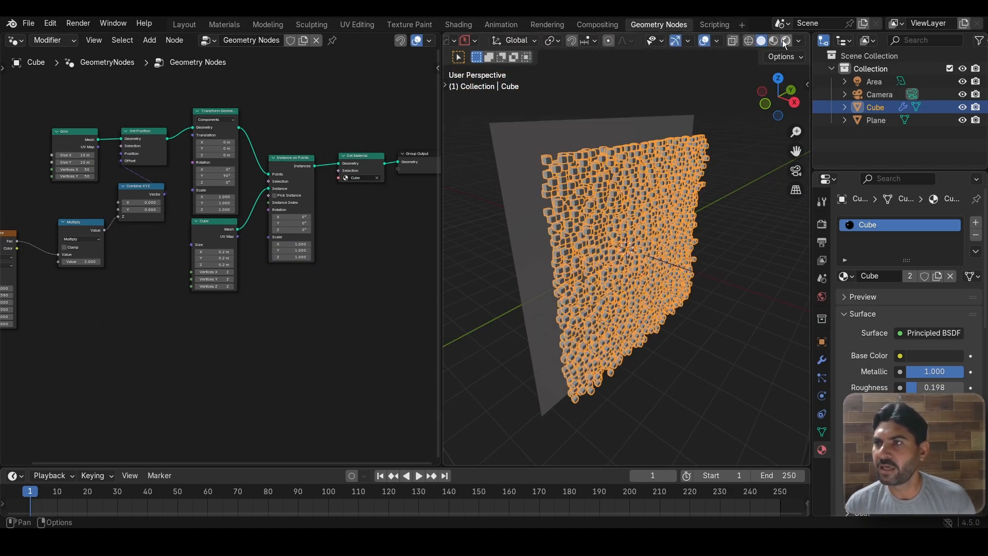
pyautogui.click(786, 40)
pyautogui.press('KP_0')
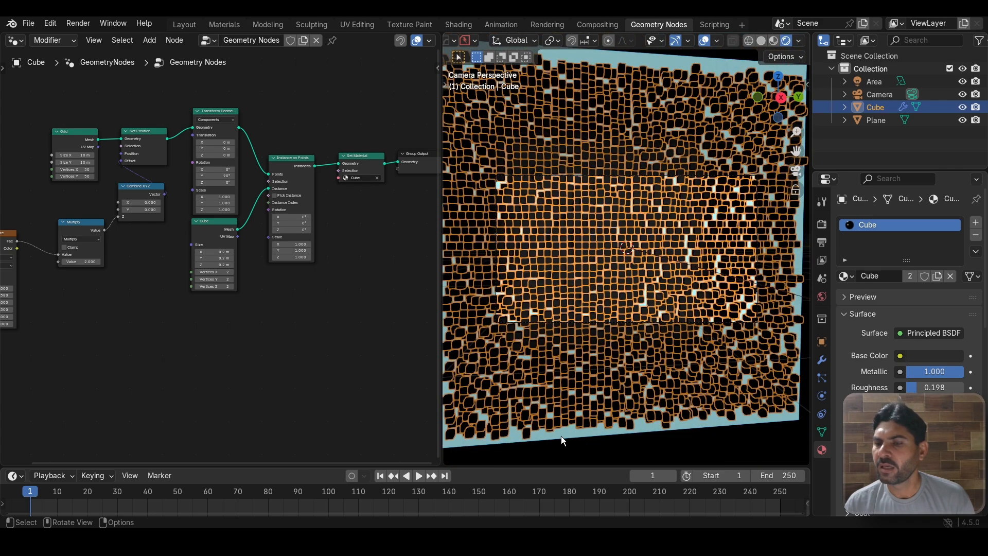
pyautogui.hotkey('alt', 'a')
pyautogui.click(799, 41)
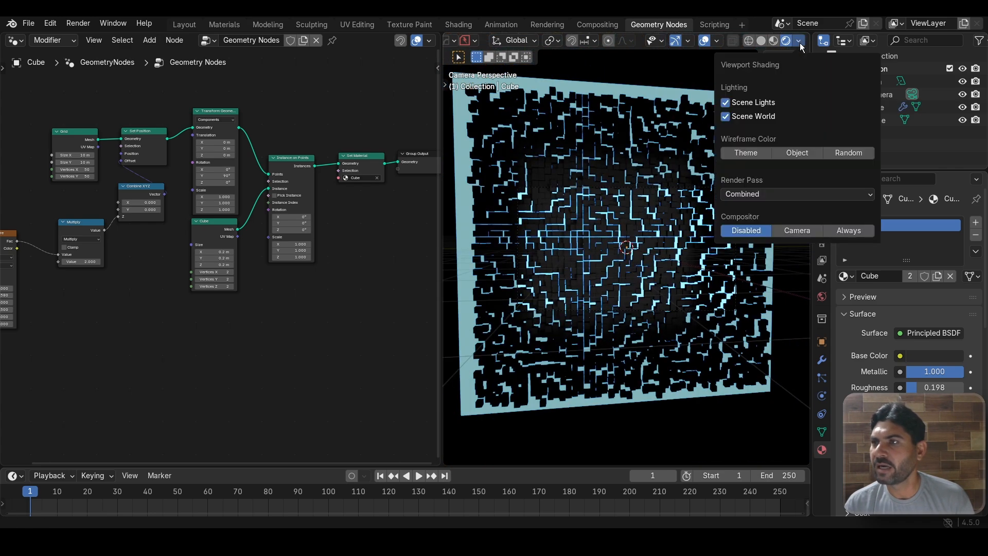
pyautogui.click(848, 230)
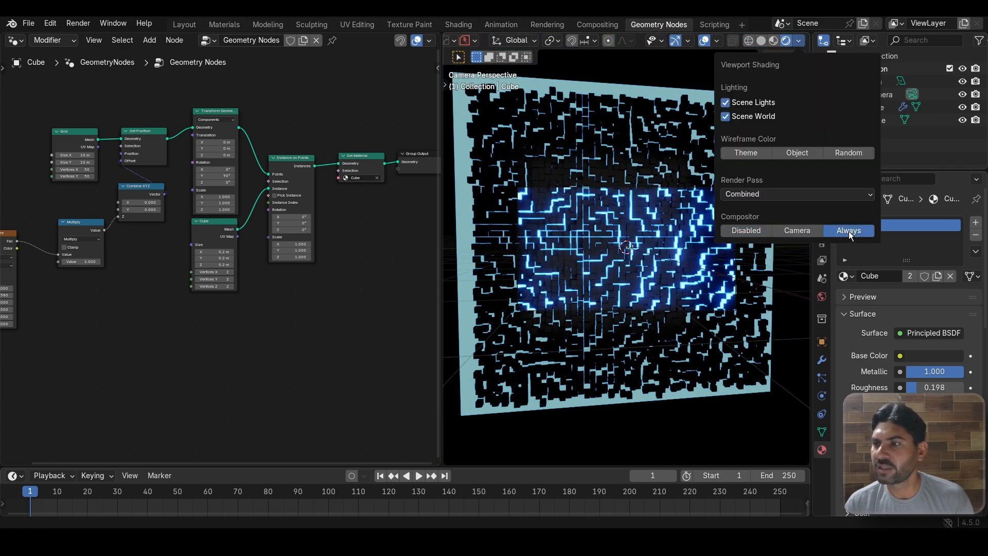
pyautogui.scroll(4, 607, 214)
pyautogui.scroll(-2, 557, 243)
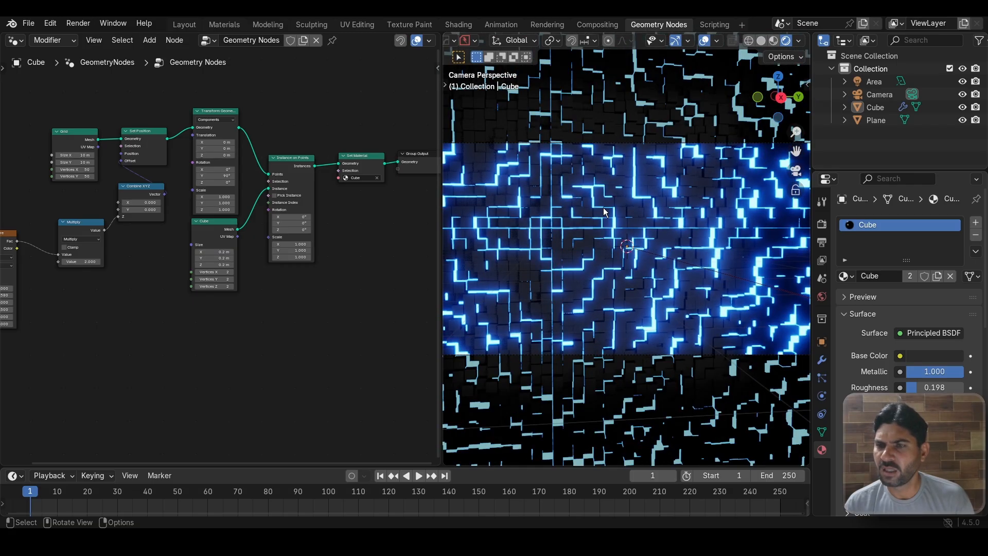
pyautogui.scroll(-1, 351, 280)
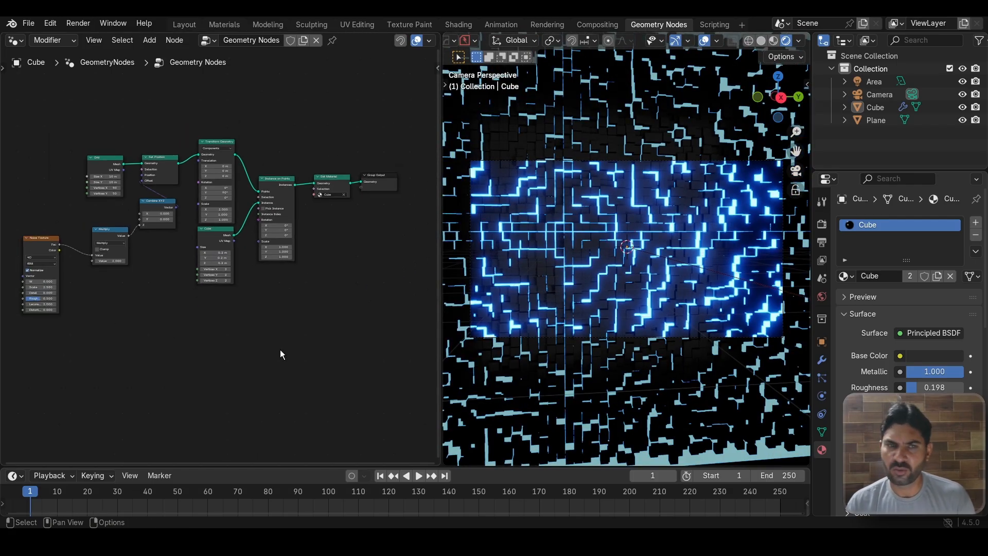
# - Duplicate the Noise Texture node and place the copy directly below the original
pyautogui.scroll(-1, 214, 356)
pyautogui.moveTo(230, 346); pyautogui.dragTo(341, 302, button='middle')
pyautogui.scroll(4, 247, 265)
pyautogui.moveTo(247, 268); pyautogui.dragTo(256, 273, button='middle')
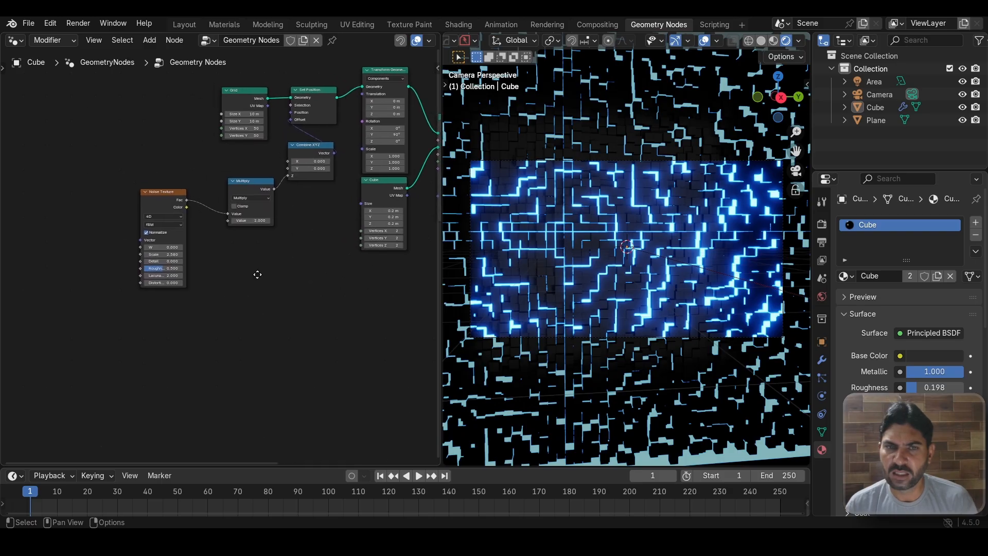
pyautogui.click(160, 204)
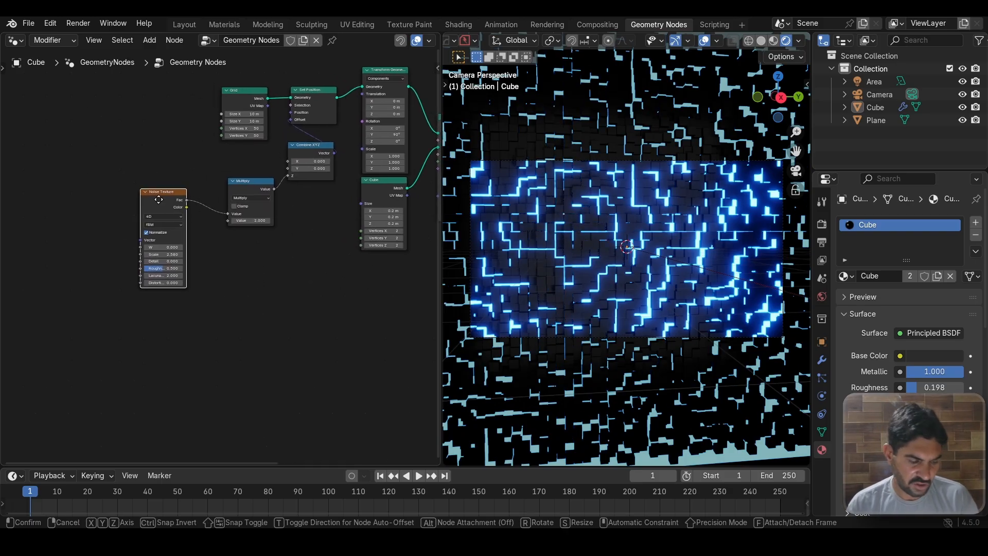
pyautogui.hotkey('shift', 'd')
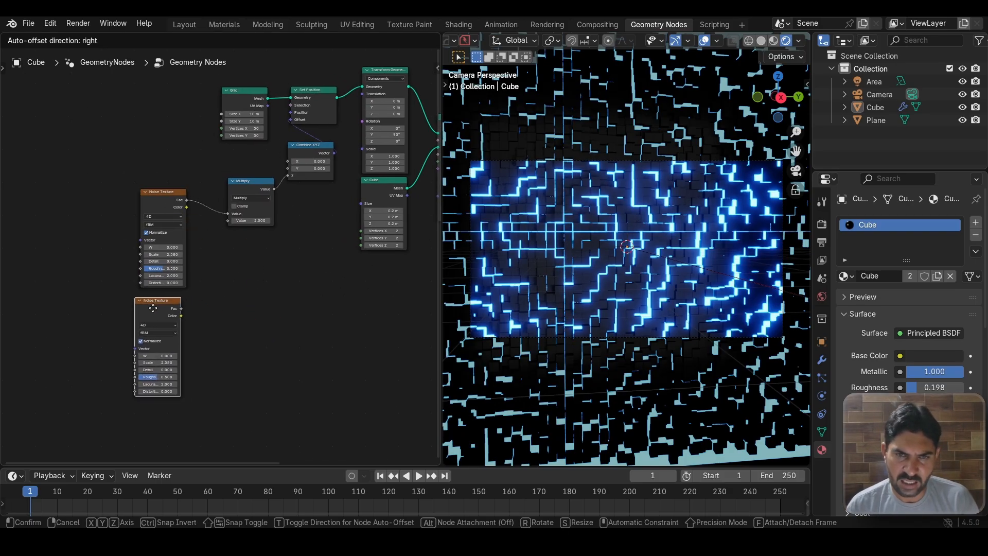
pyautogui.click(156, 307)
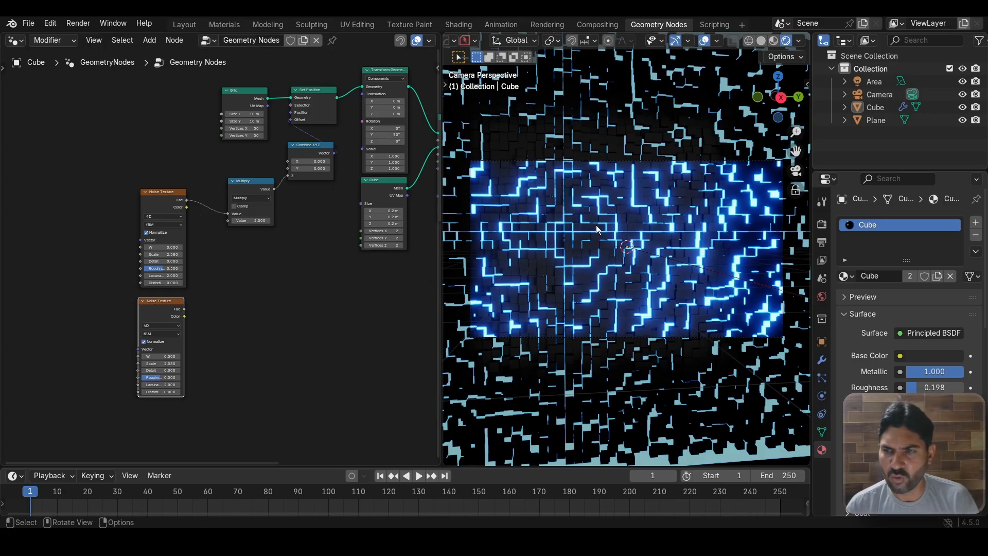
# - Add a Mix Color node beside the two Noise Texture nodes, below the Multiply node
pyautogui.scroll(2, 288, 286)
pyautogui.moveTo(256, 314); pyautogui.dragTo(246, 292, button='middle')
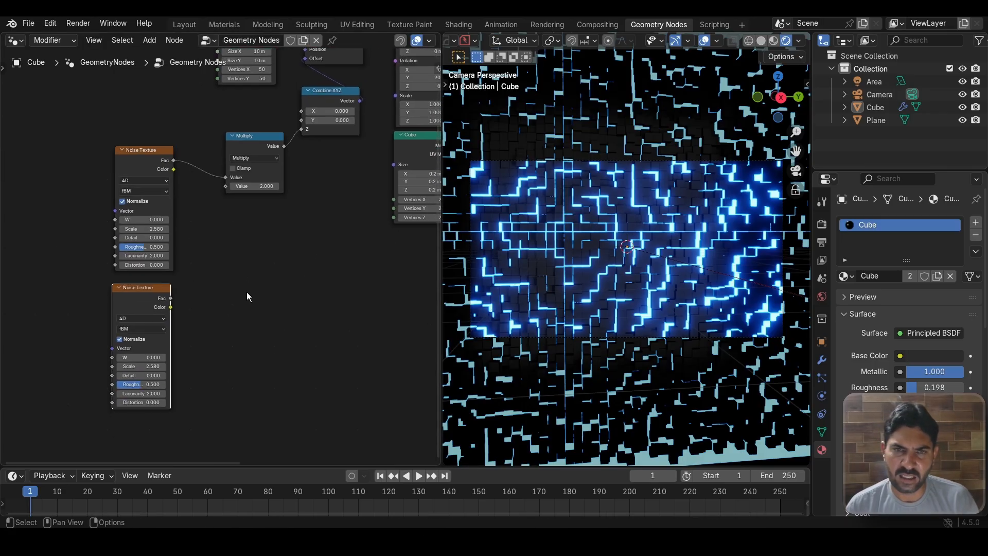
pyautogui.hotkey('shift', 'a')
pyautogui.write('mix')
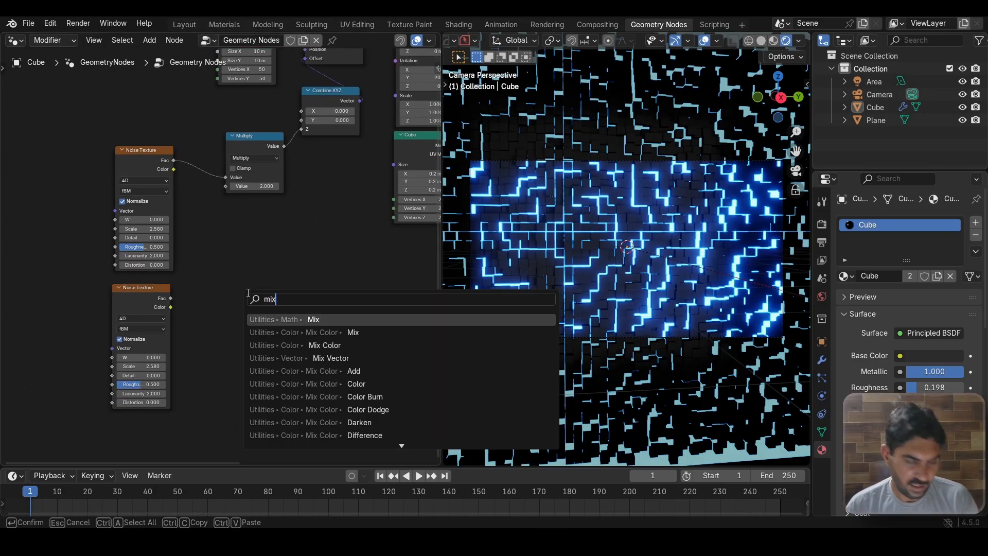
pyautogui.click(326, 345)
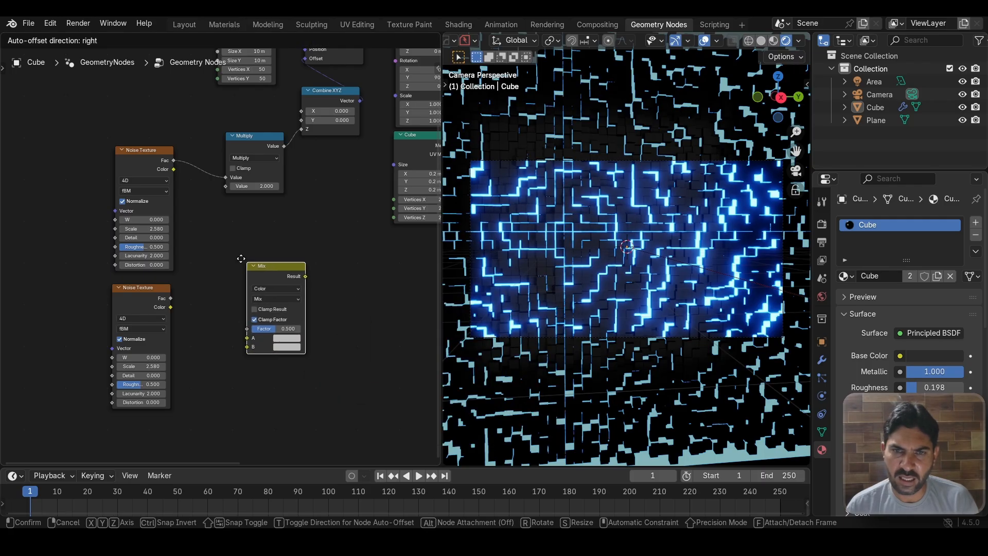
pyautogui.click(200, 223)
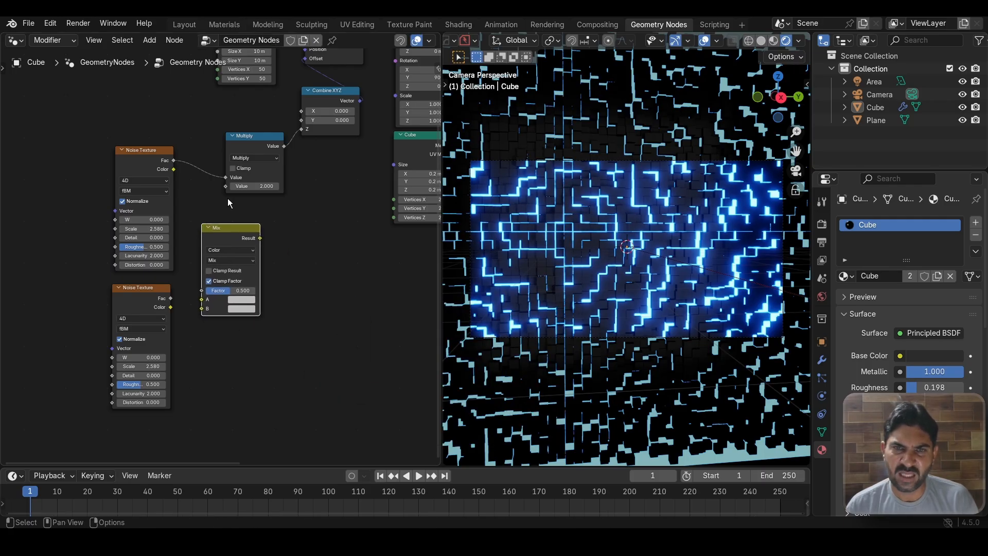
# - Connect the upper and lower noise Fac outputs to Mix inputs A and B, and the Mix result to Multiply's first value
pyautogui.moveTo(226, 178); pyautogui.dragTo(201, 308)
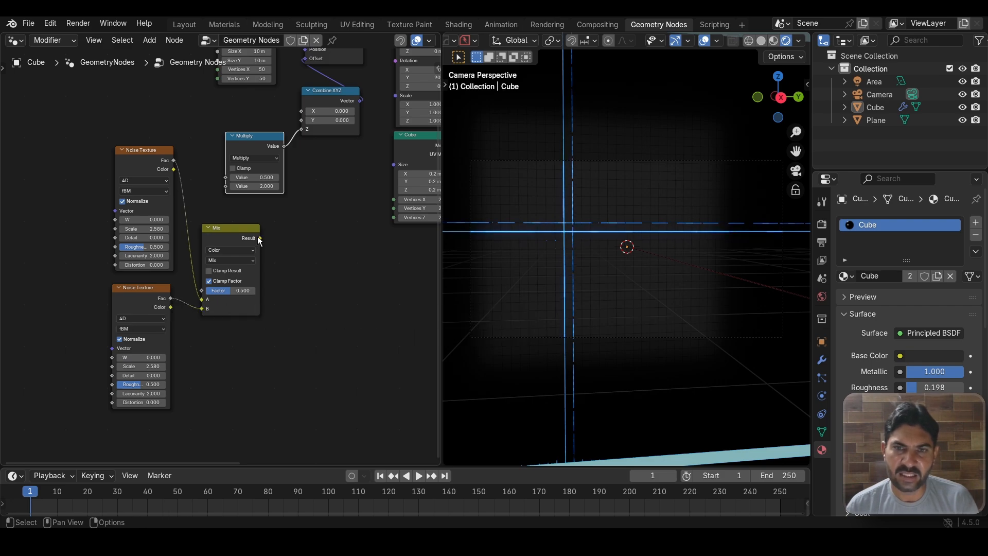
pyautogui.moveTo(260, 239); pyautogui.dragTo(218, 178)
pyautogui.scroll(-2, 284, 307)
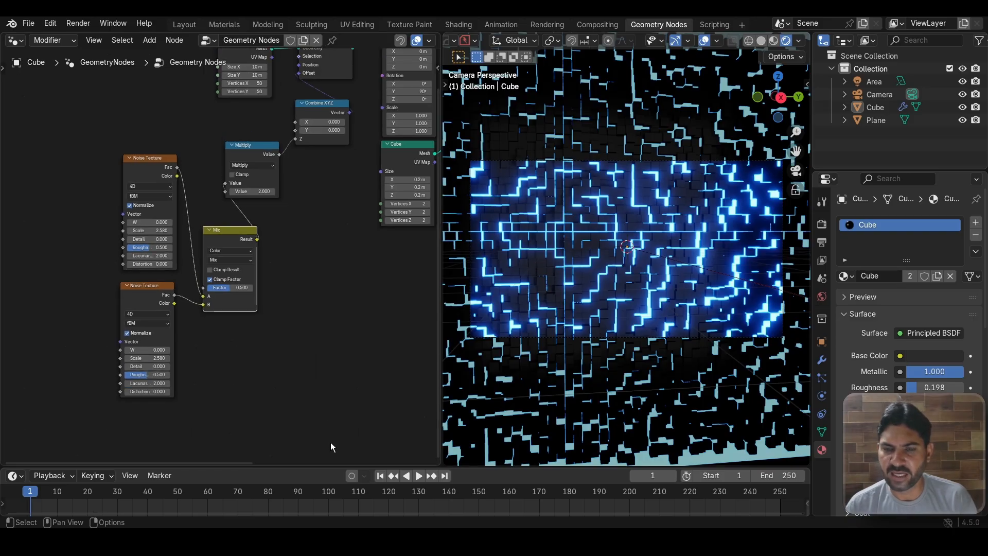
# - Enlarge the timeline area and set the animation's end frame to 120
pyautogui.moveTo(331, 467); pyautogui.dragTo(331, 448)
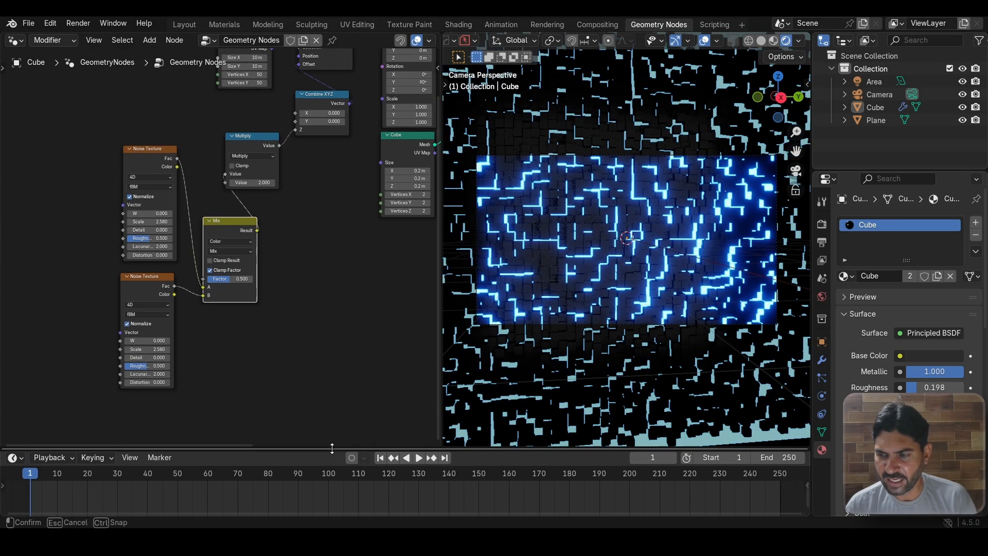
pyautogui.click(766, 458)
pyautogui.write('120')
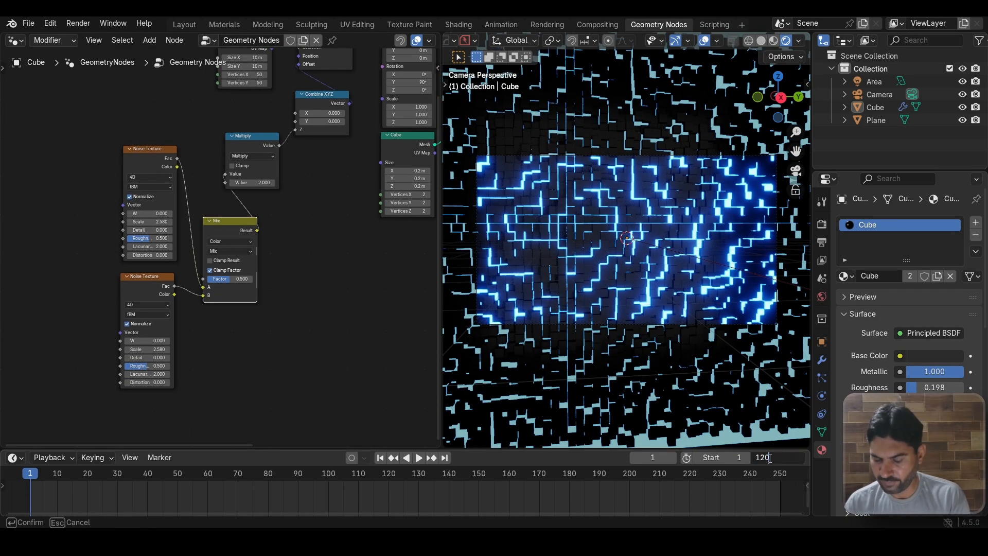
pyautogui.press('Return')
# - At frame 0, set the Mix factor to 0 and keyframe it together with the upper Noise Texture's W at 0
pyautogui.press('Left')
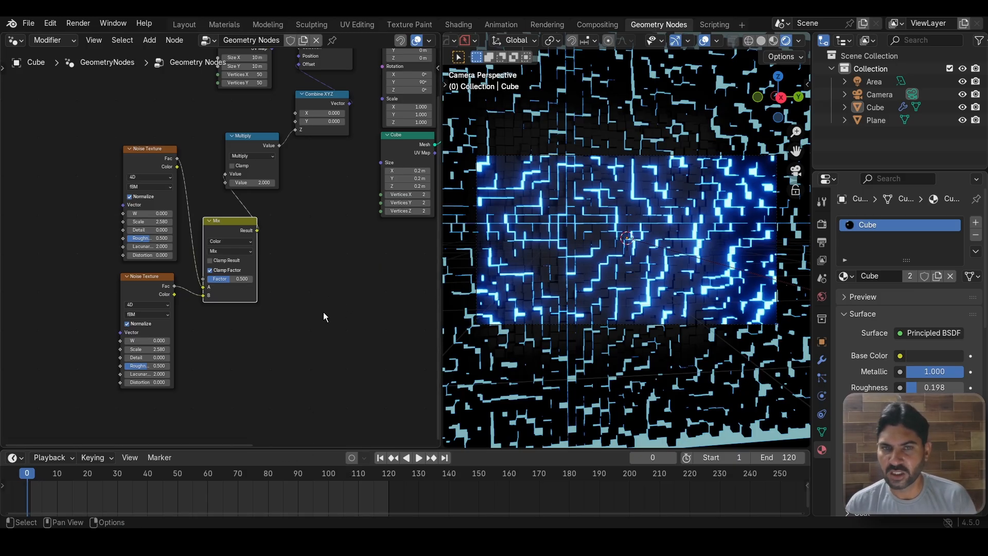
pyautogui.scroll(4, 70, 232)
pyautogui.moveTo(320, 279); pyautogui.dragTo(336, 277, button='middle')
pyautogui.moveTo(252, 290); pyautogui.dragTo(219, 290)
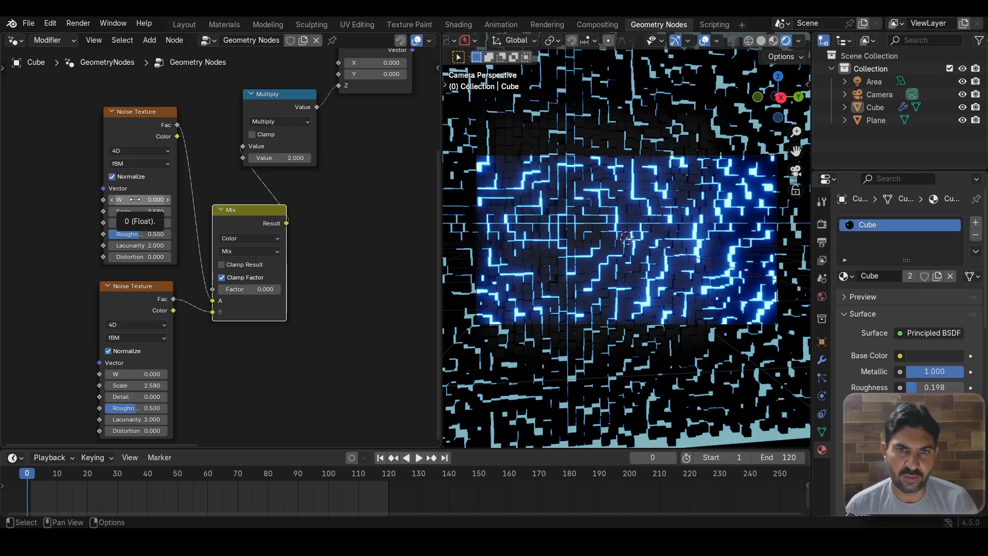
pyautogui.press('i')
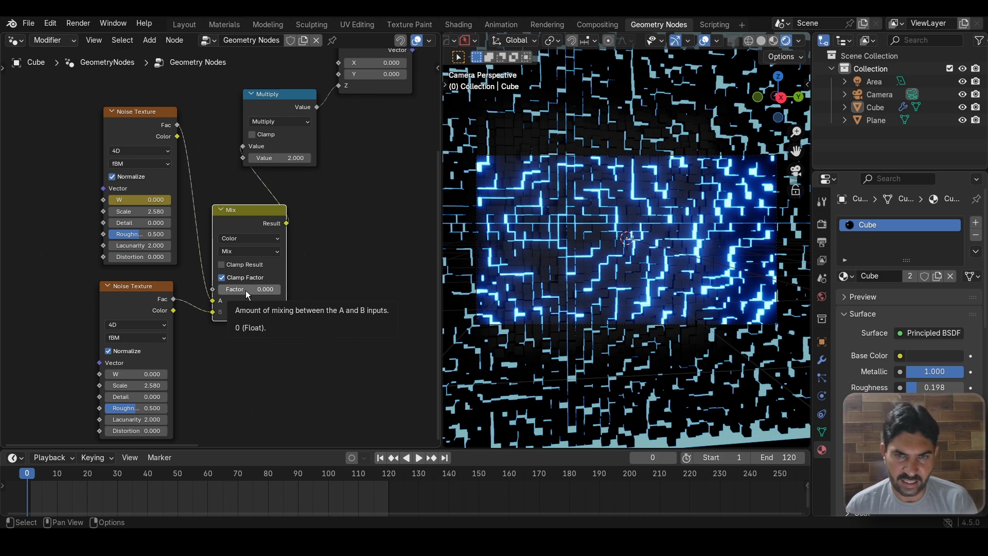
pyautogui.press('i')
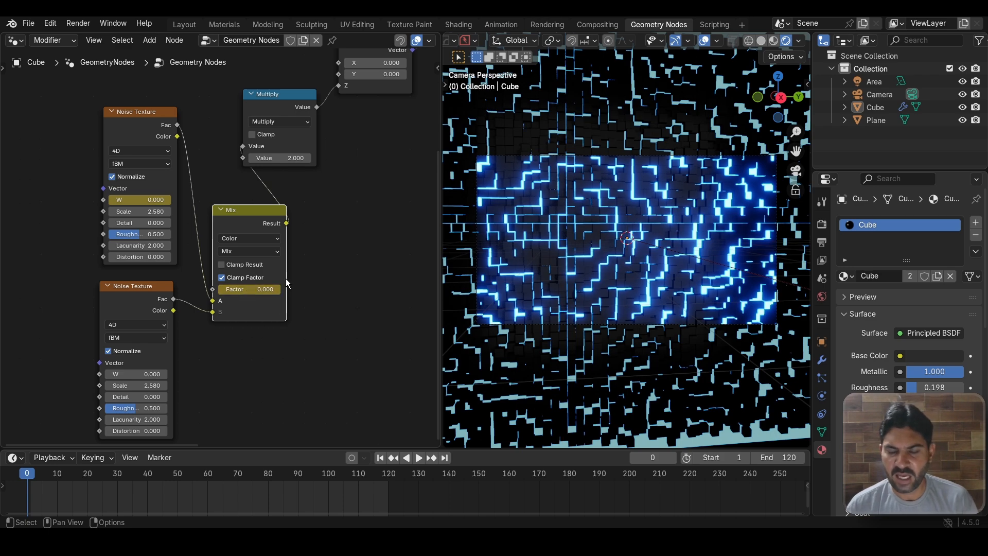
# - At frame 120, set the upper Noise Texture's W and the Mix factor to 1 and keyframe both
pyautogui.hotkey('shift', 'Right')
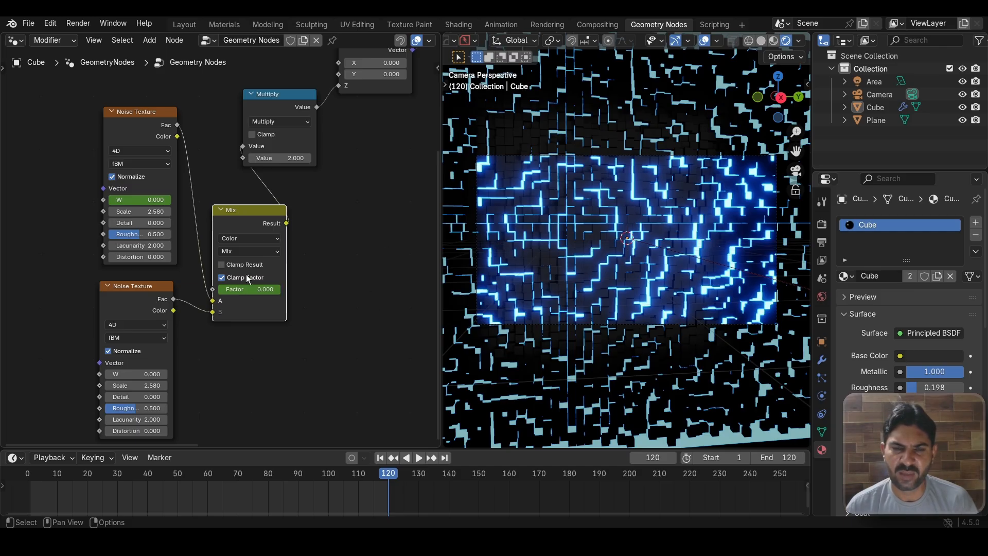
pyautogui.click(126, 199)
pyautogui.write('1')
pyautogui.press('Return')
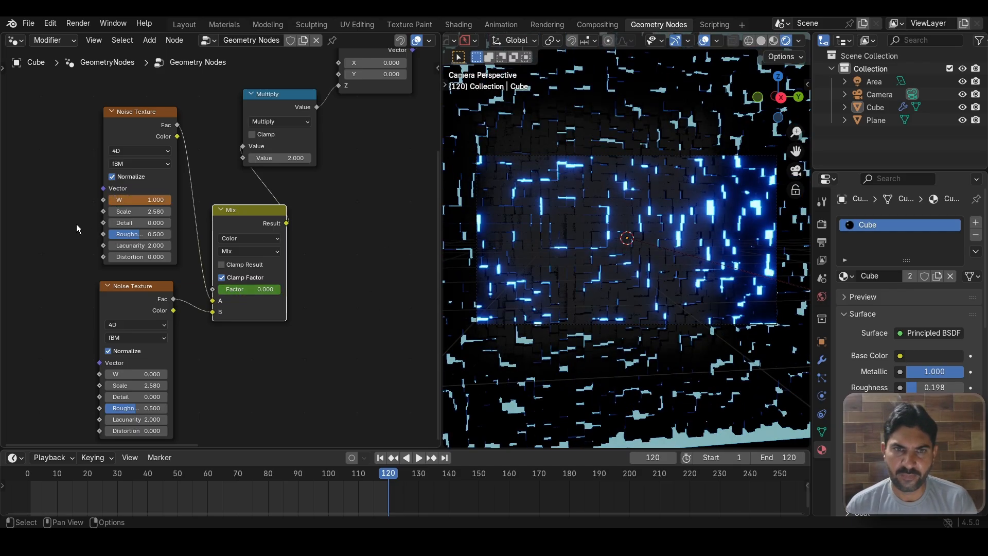
pyautogui.press('i')
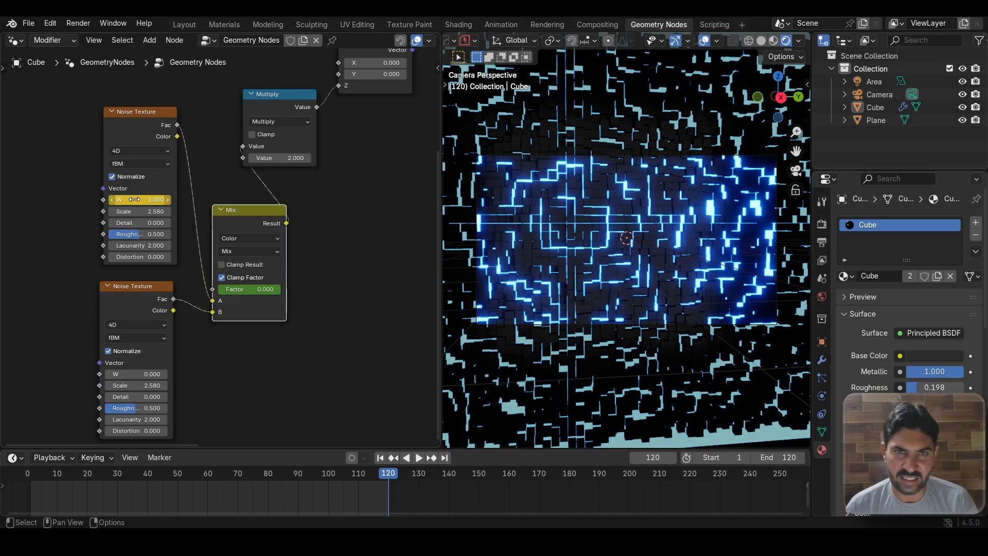
pyautogui.moveTo(225, 292); pyautogui.dragTo(307, 291)
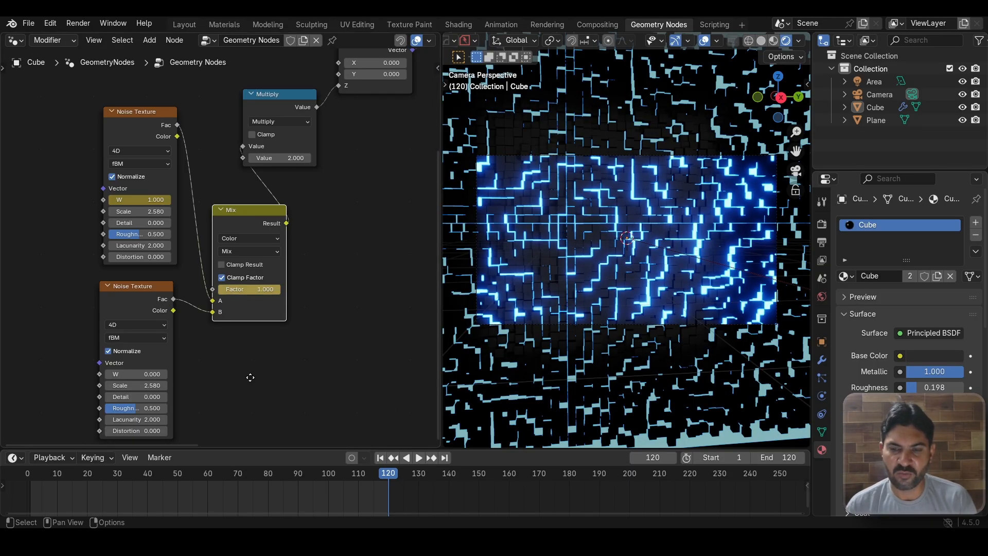
# - Keyframe the lower Noise Texture's W at 0 on frame 120 and jump back to the start frame
pyautogui.moveTo(250, 378); pyautogui.dragTo(258, 326, button='middle')
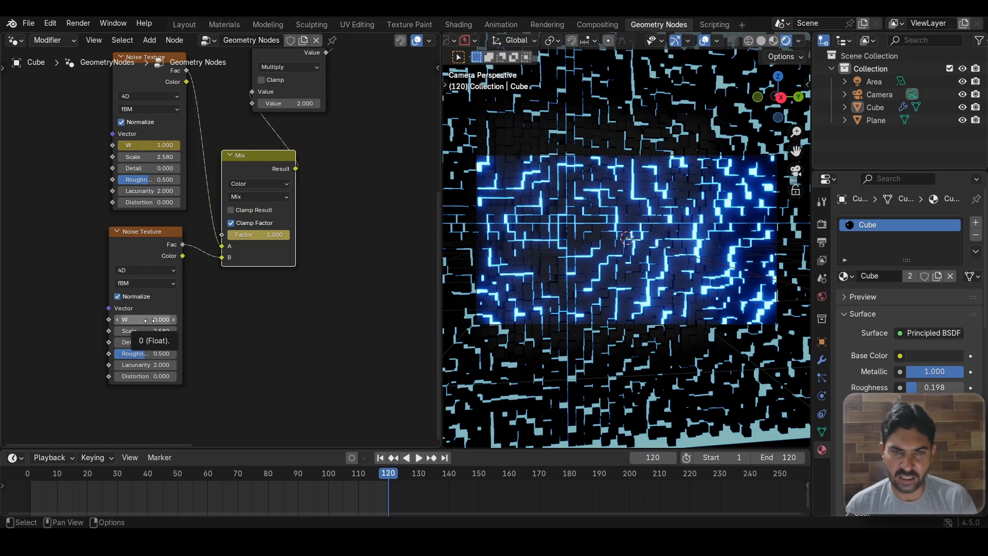
pyautogui.press('i')
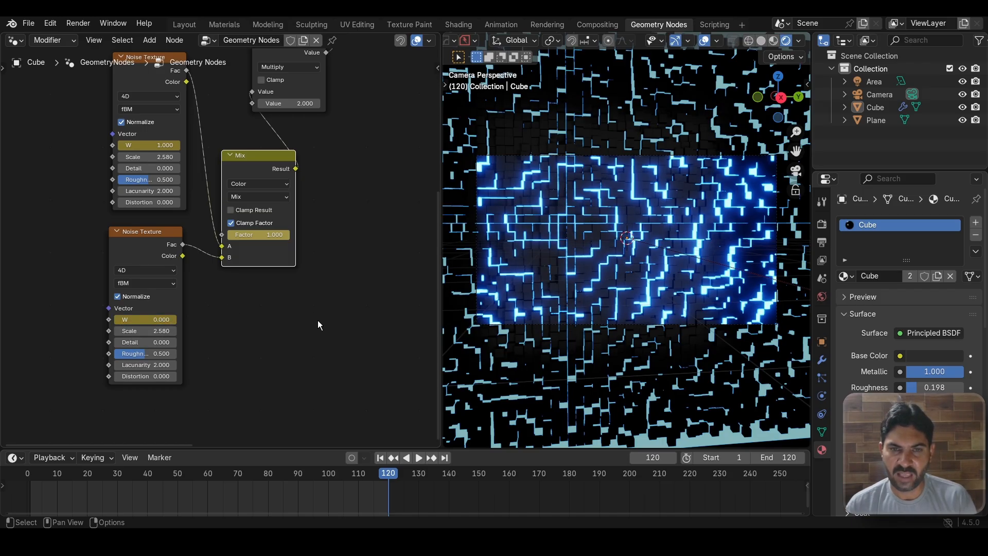
pyautogui.click(381, 458)
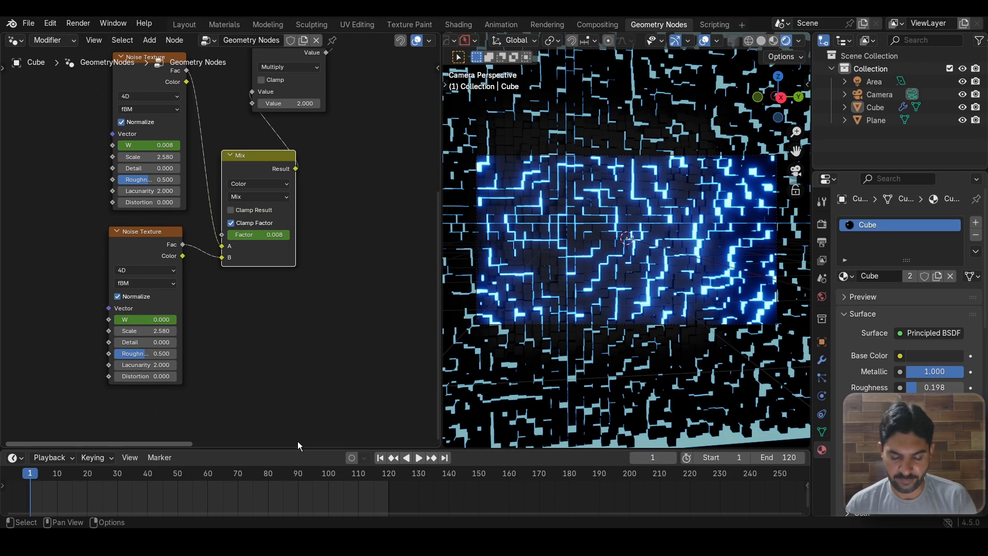
# - At frame 0, set the lower Noise Texture's W to -1 and keyframe it
pyautogui.press('Left')
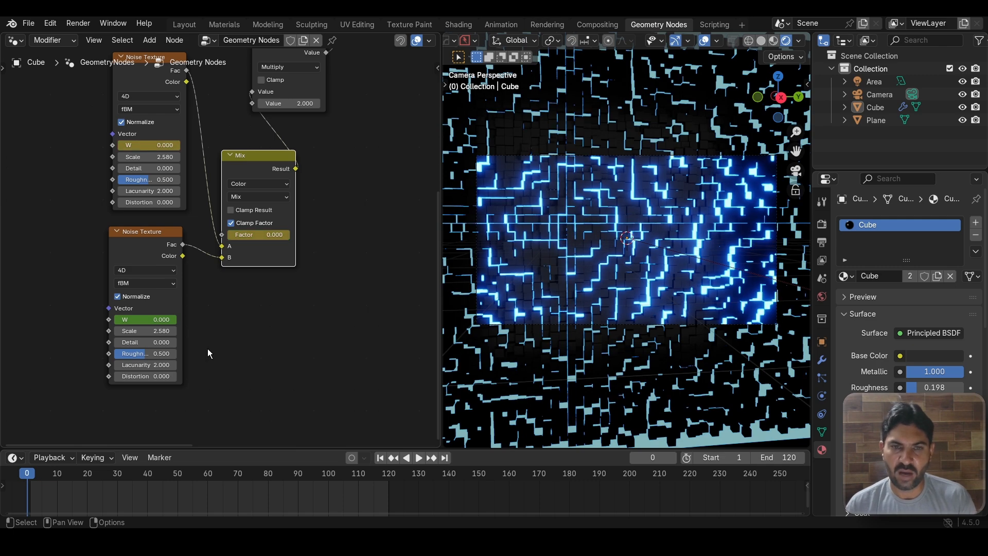
pyautogui.scroll(1, 209, 348)
pyautogui.moveTo(226, 331); pyautogui.dragTo(261, 327, button='middle')
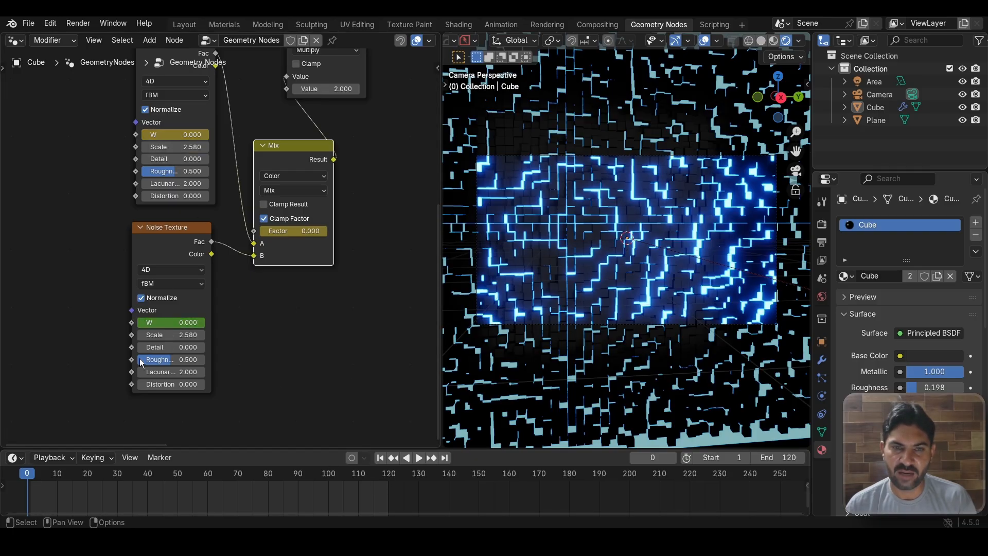
pyautogui.click(180, 322)
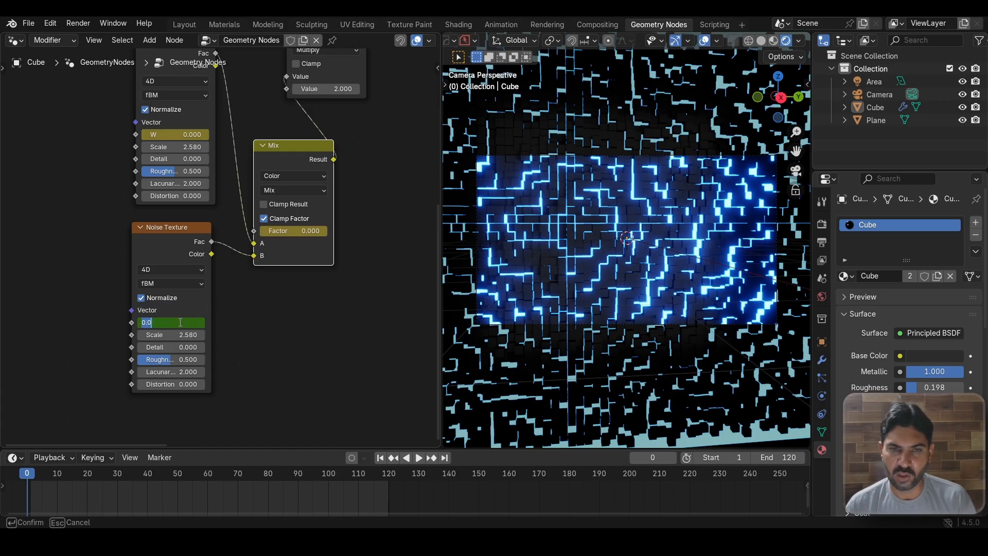
pyautogui.write('-1')
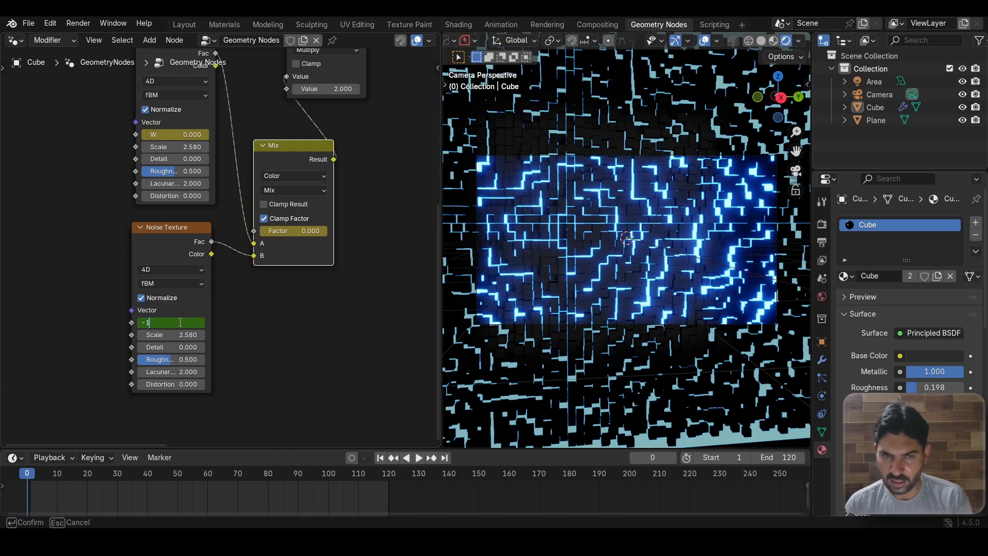
pyautogui.press('Return')
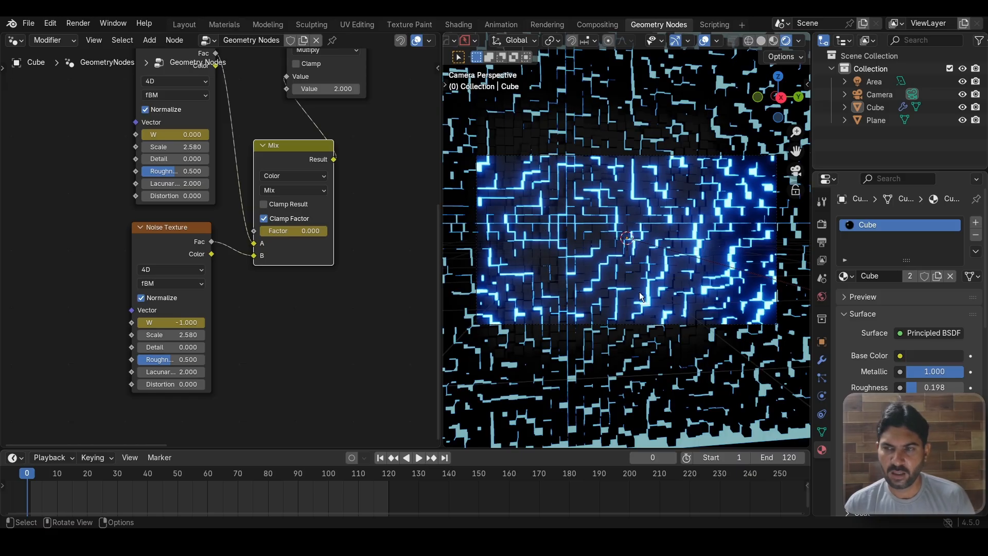
# - Play the animation, stop it at frame 46, and render that frame to examine the glowing gaps between the cubes up close
pyautogui.press('space')
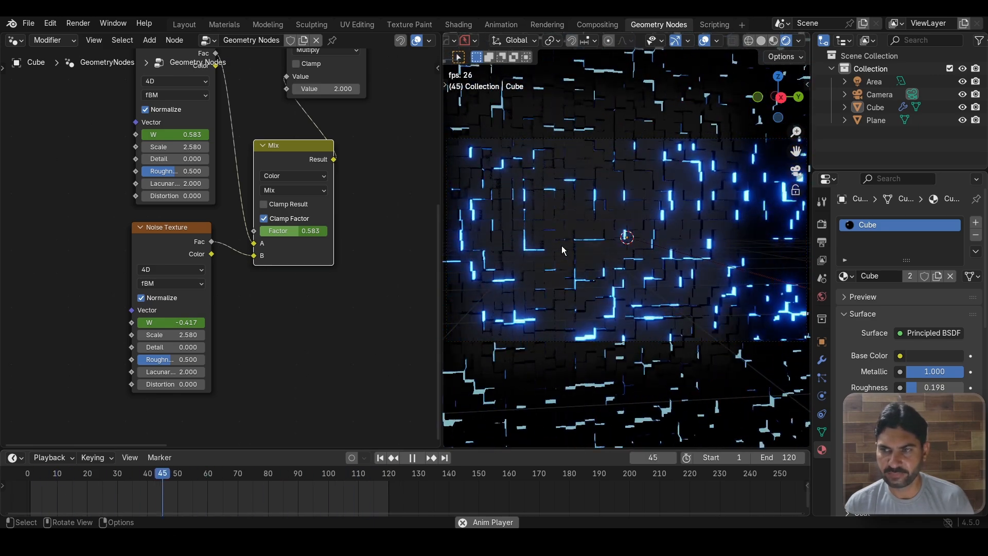
pyautogui.press('space')
pyautogui.press('F12')
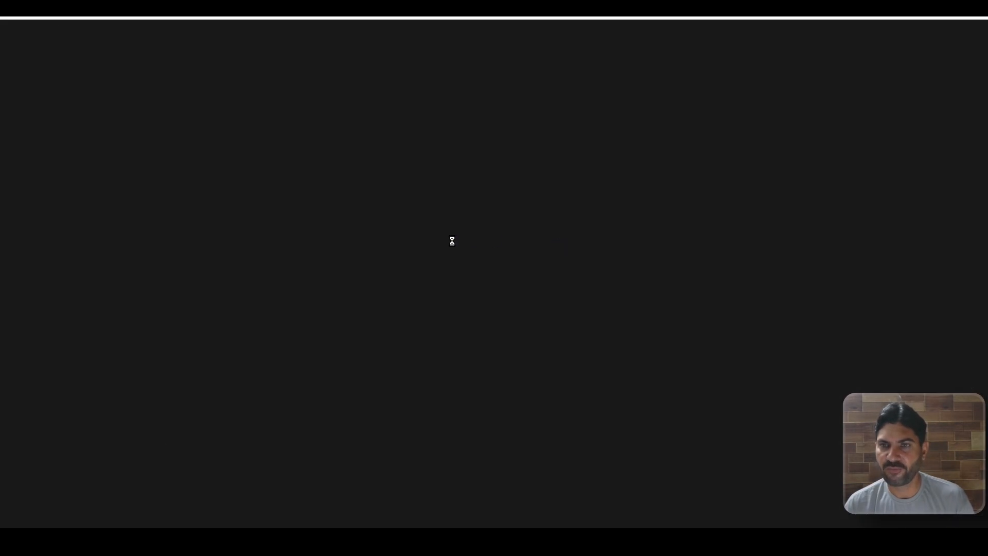
pyautogui.scroll(-3, 442, 224)
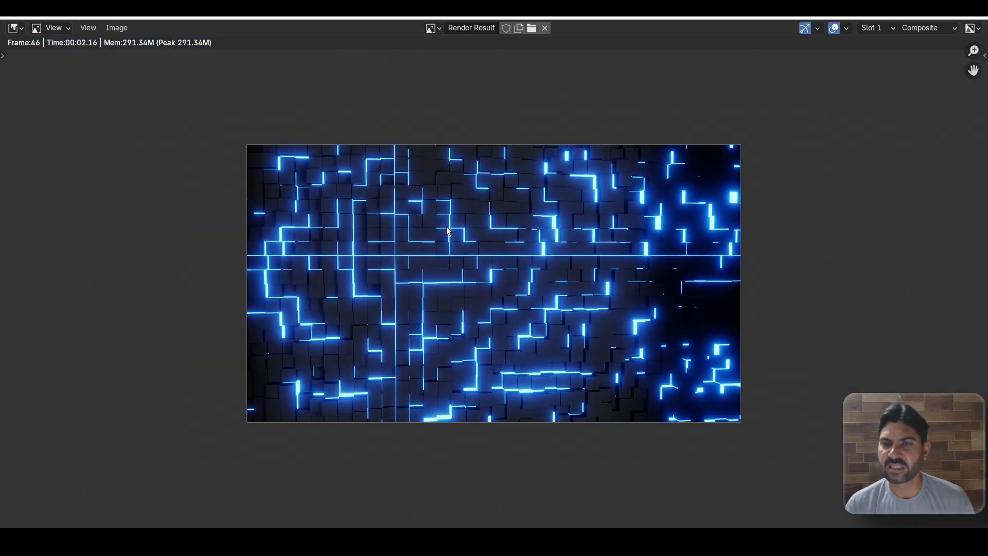
pyautogui.scroll(1, 446, 227)
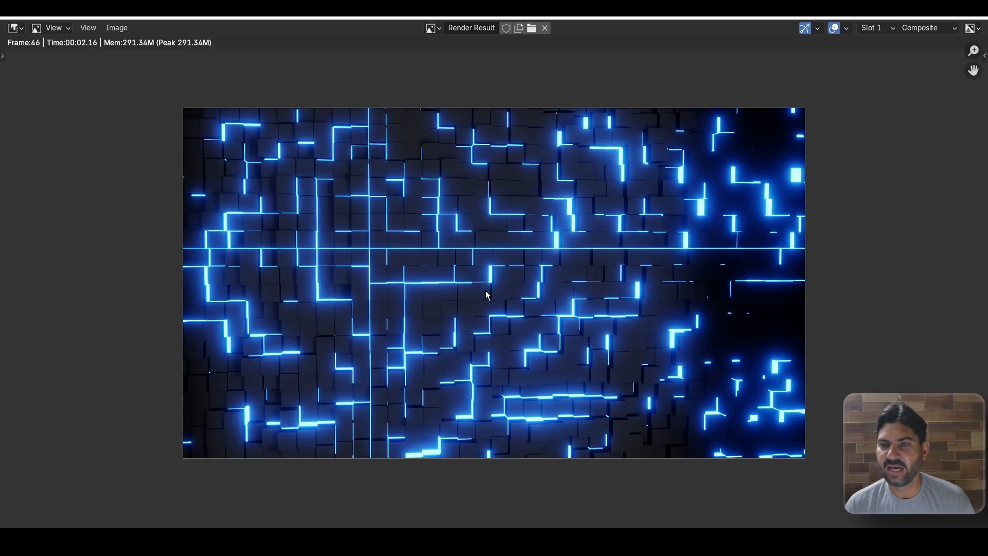
pyautogui.scroll(1, 486, 290)
pyautogui.scroll(-1, 486, 290)
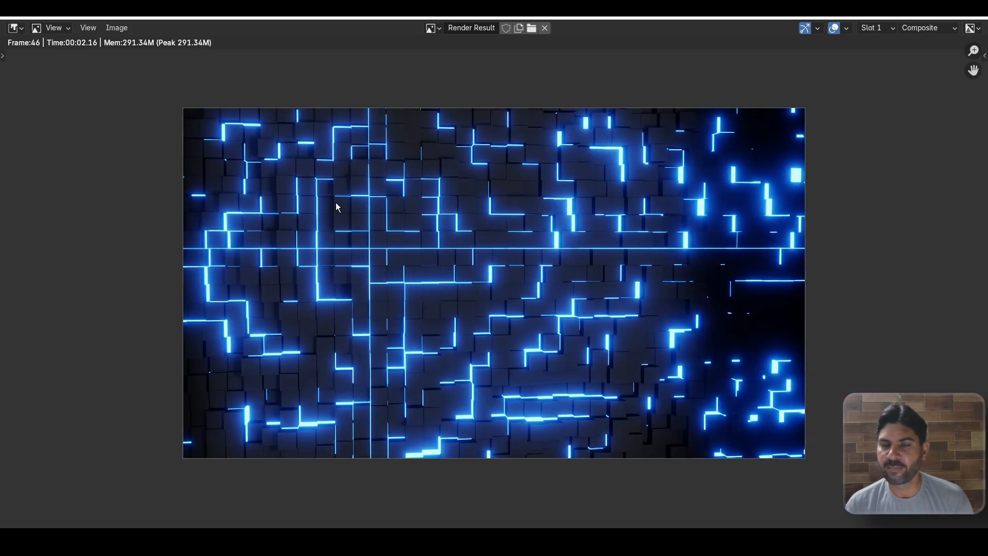
pyautogui.scroll(1, 468, 278)
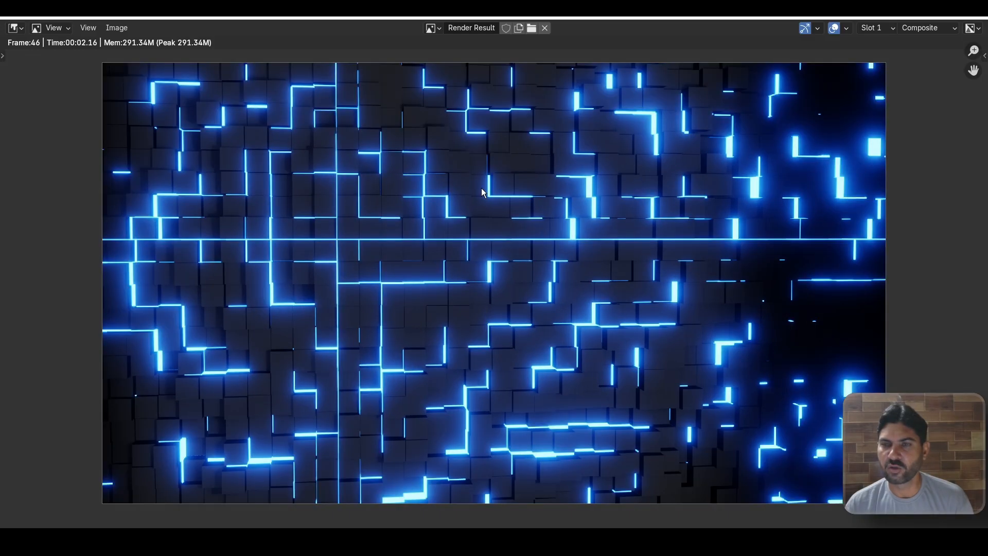
pyautogui.scroll(-1, 471, 301)
pyautogui.scroll(1, 470, 302)
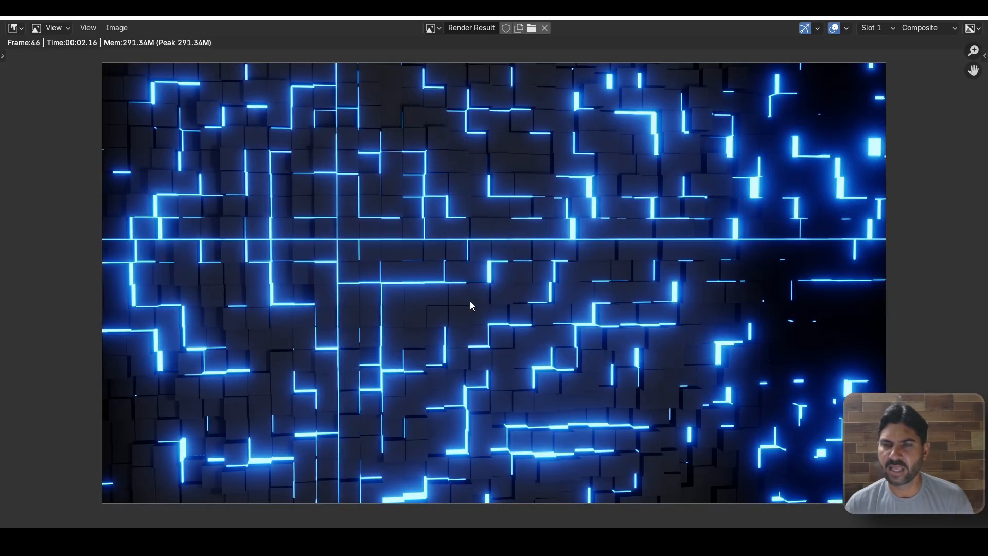